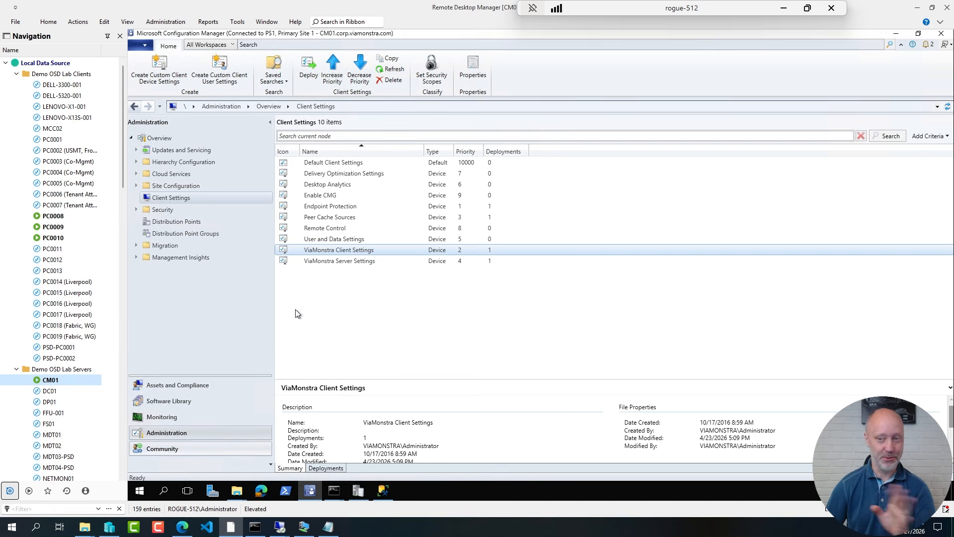
Step: Open the task list in Notepad and highlight its first three items on reviewing, modifying and validating the scripts
click(327, 526)
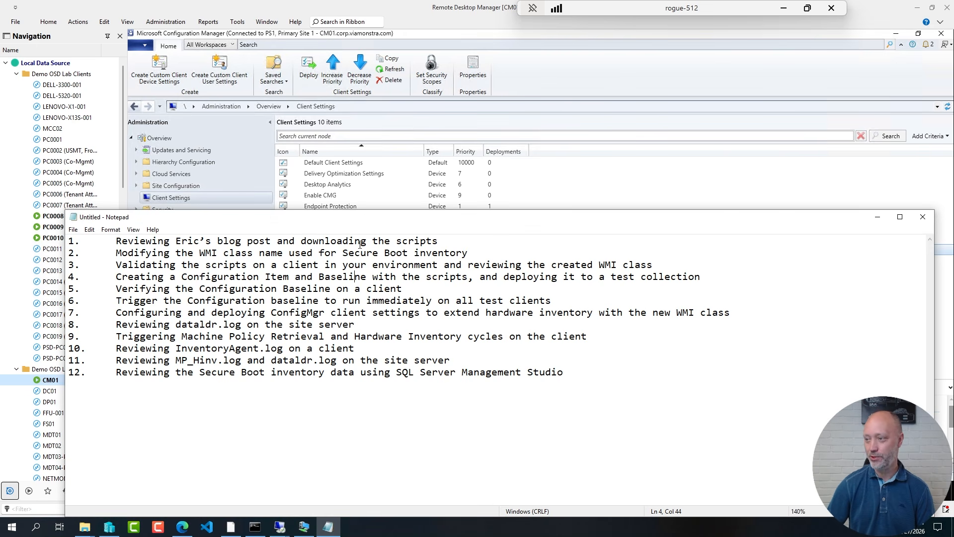
click(361, 242)
key(shift+Down)
key(shift+Down)
key(shift+Down)
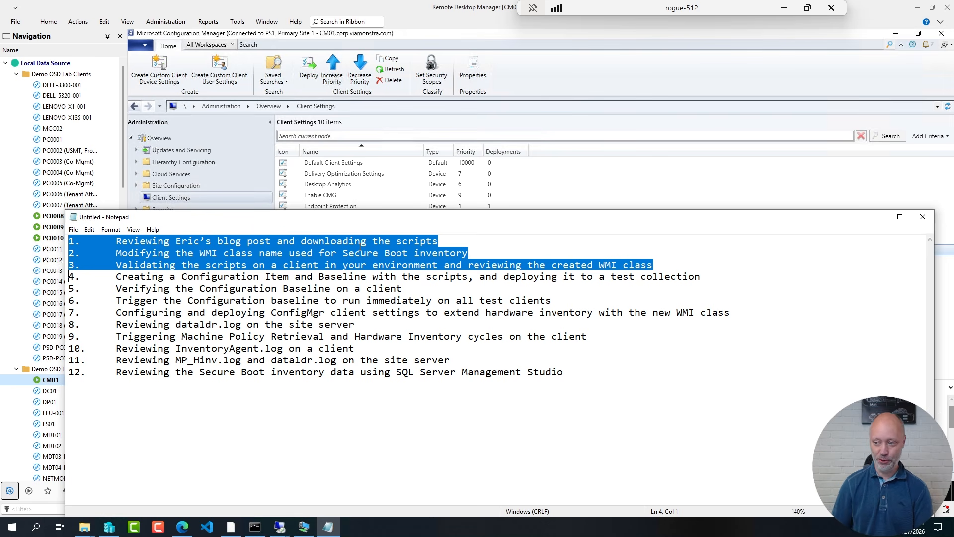
Step: Switch to Edge and read the Secure Boot inventory blog post's passages on the source script, custom WMI class and Configuration Item deployment
mouse_move(182, 527)
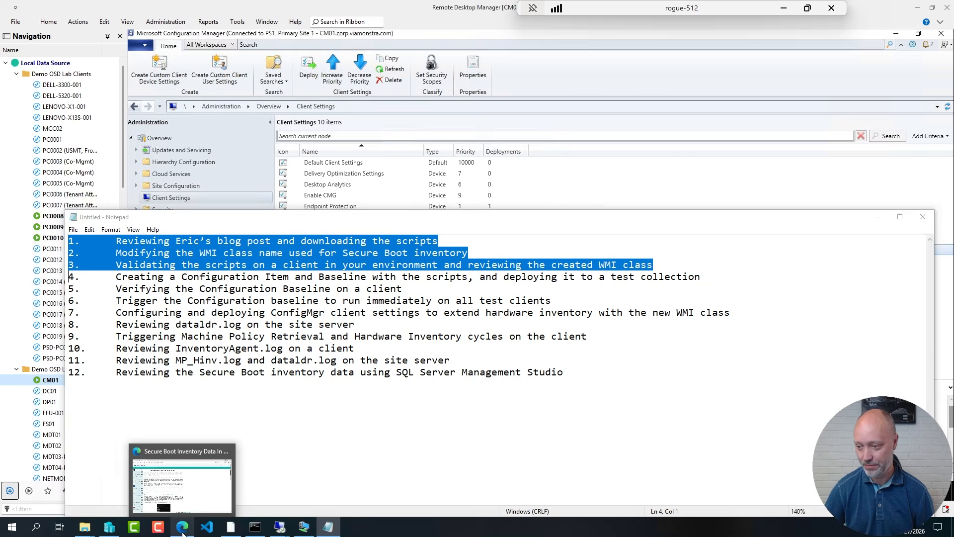
click(202, 428)
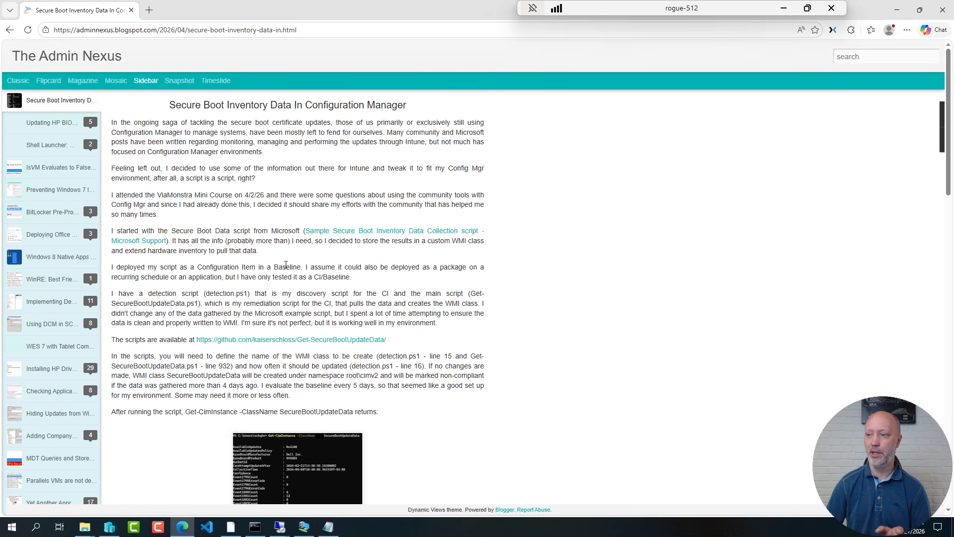
drag(181, 232, 282, 233)
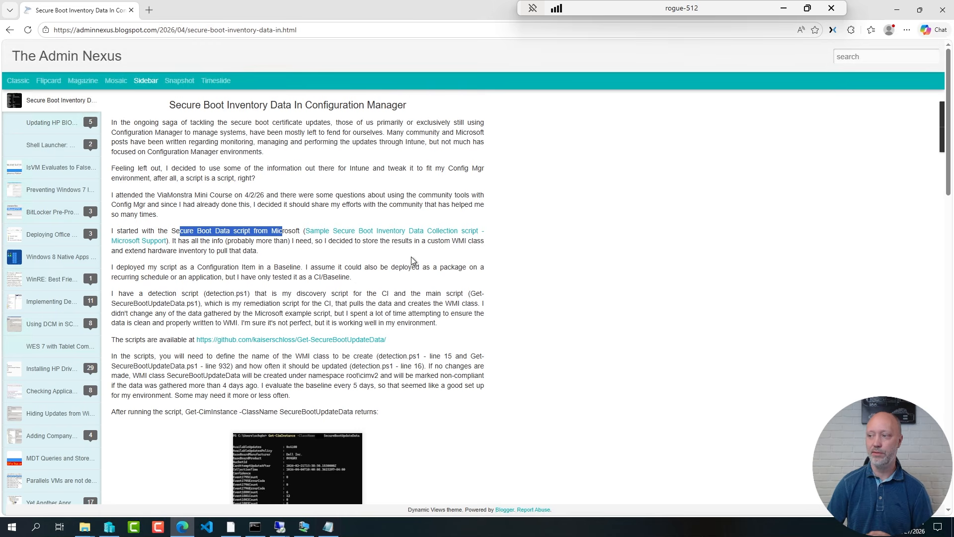
drag(427, 240, 491, 245)
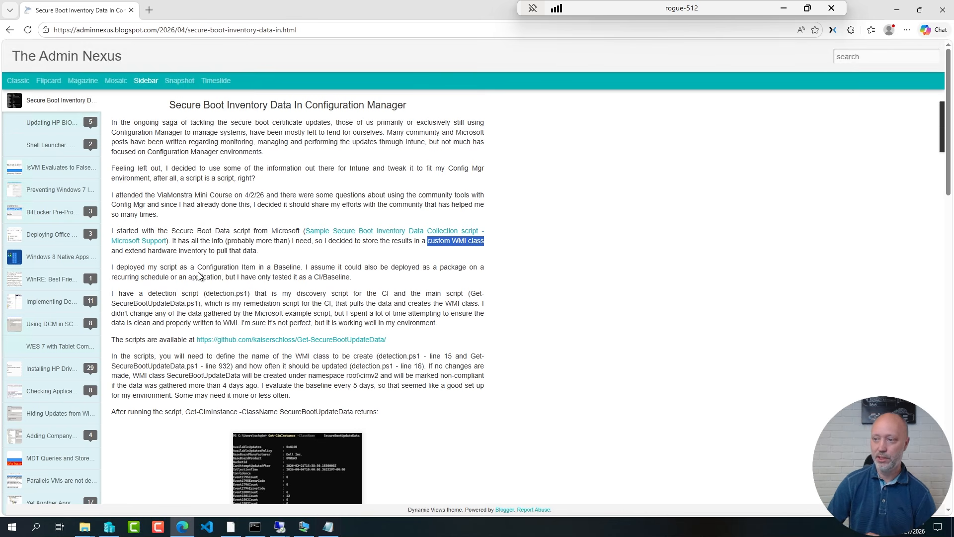
drag(153, 271, 287, 271)
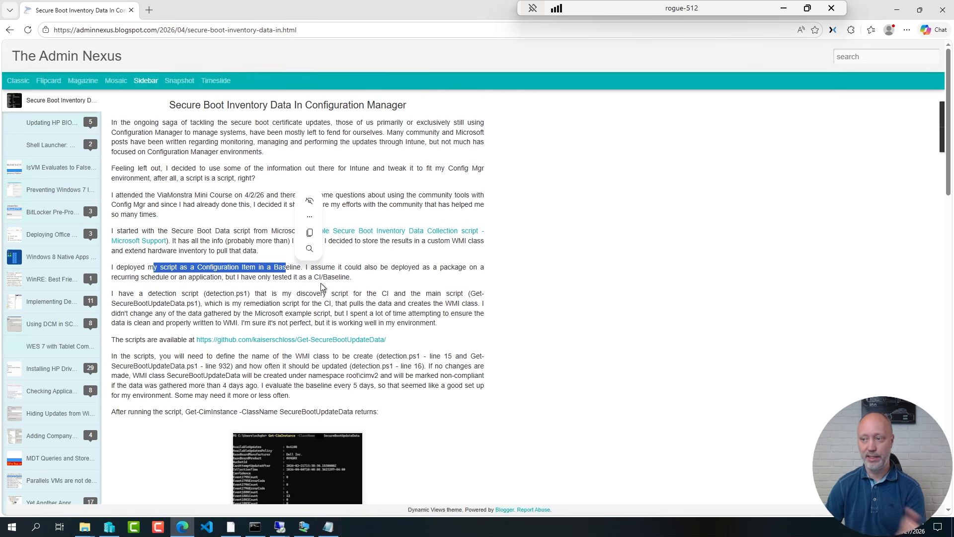
click(309, 293)
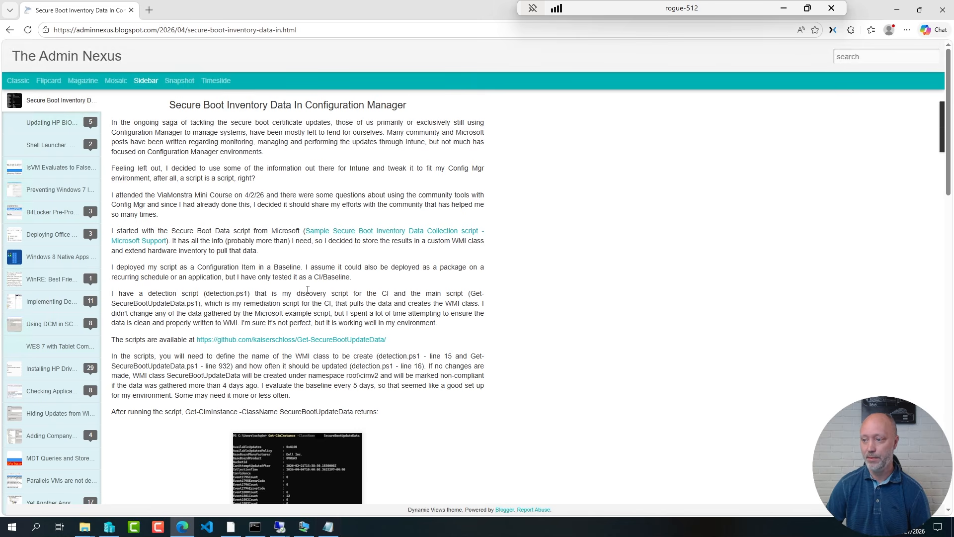
click(328, 526)
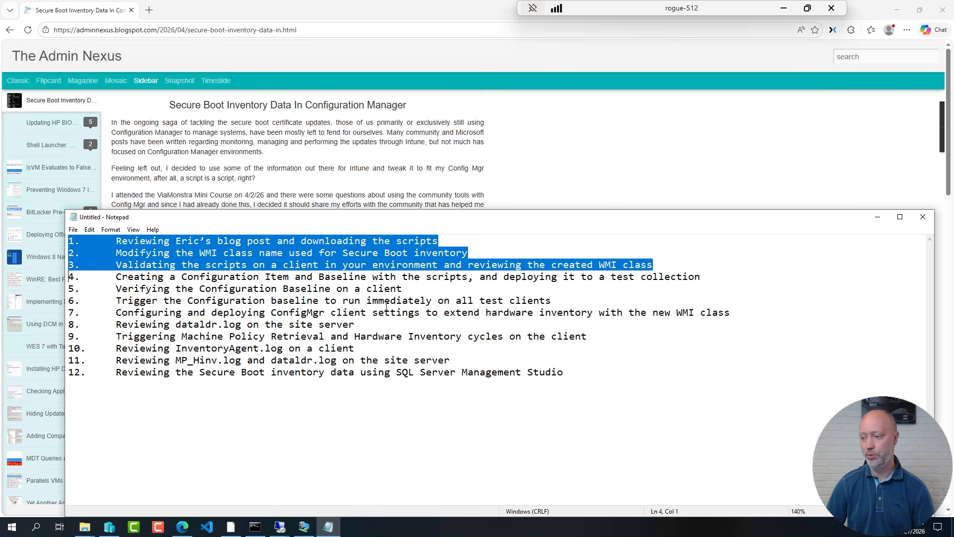
click(344, 139)
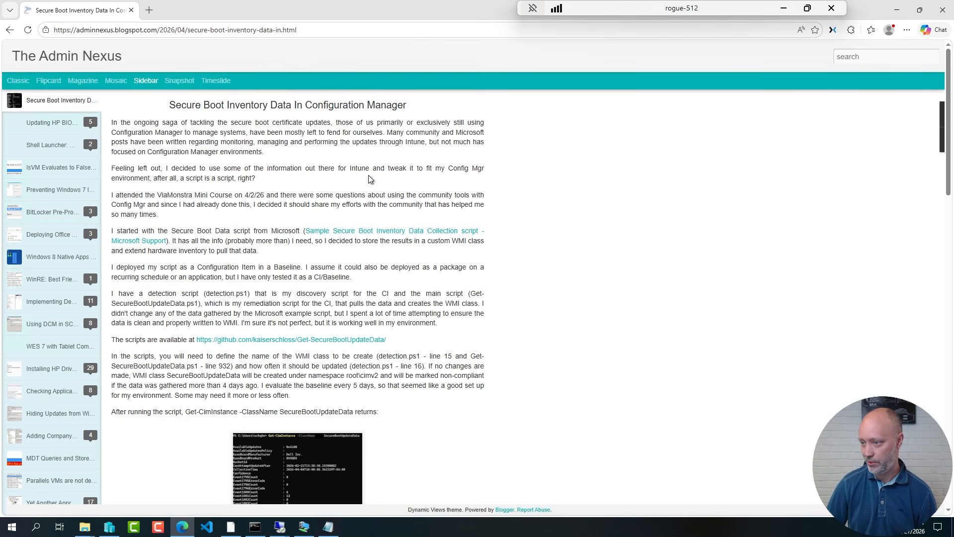
Step: Copy the blog post's GitHub link to the scripts and open it in the Edge browser on PC0008
right_click(326, 343)
click(374, 257)
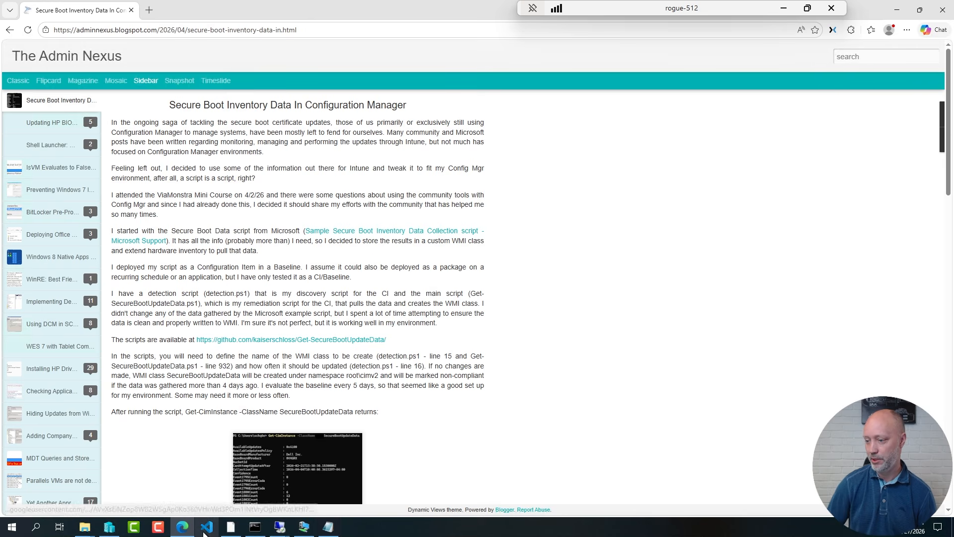
click(231, 526)
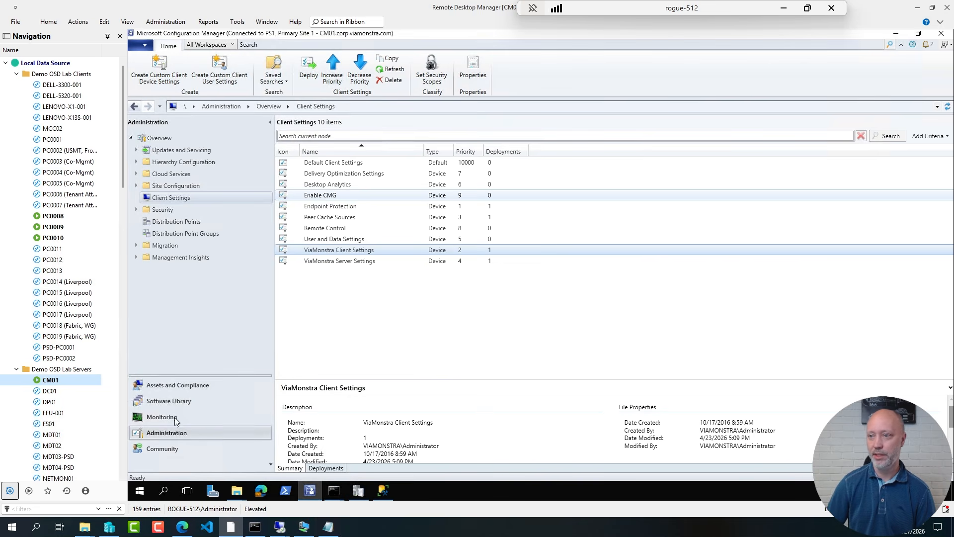
click(53, 215)
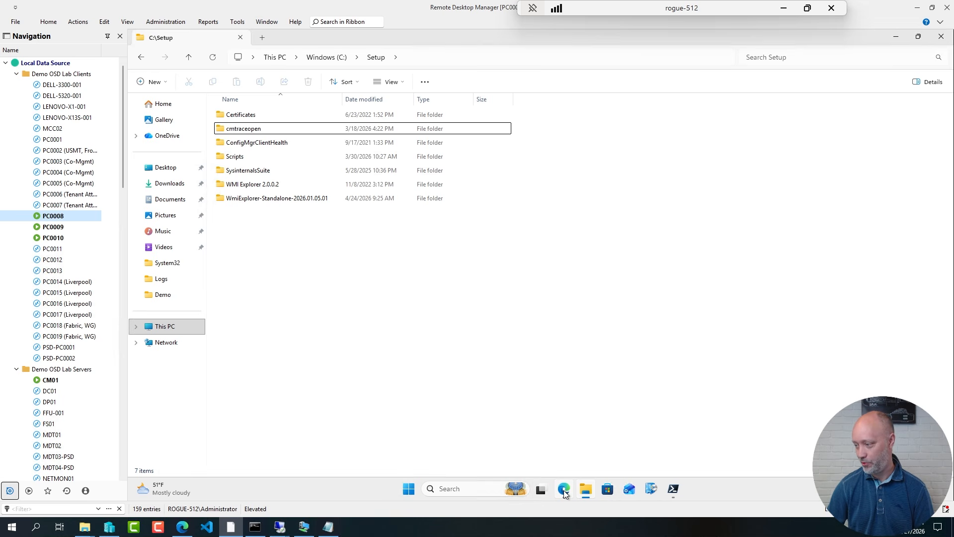
mouse_move(565, 493)
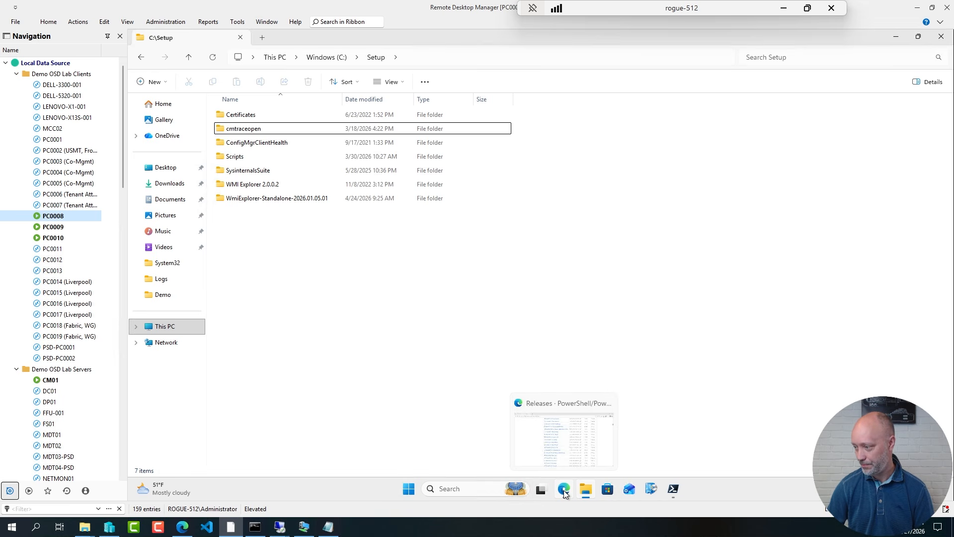
click(565, 493)
click(403, 65)
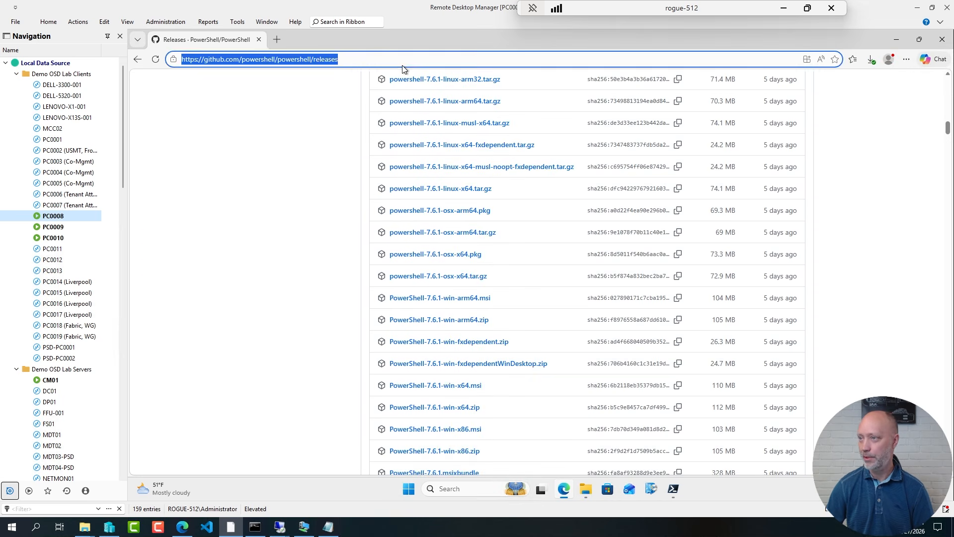
key(ctrl+v)
key(Return)
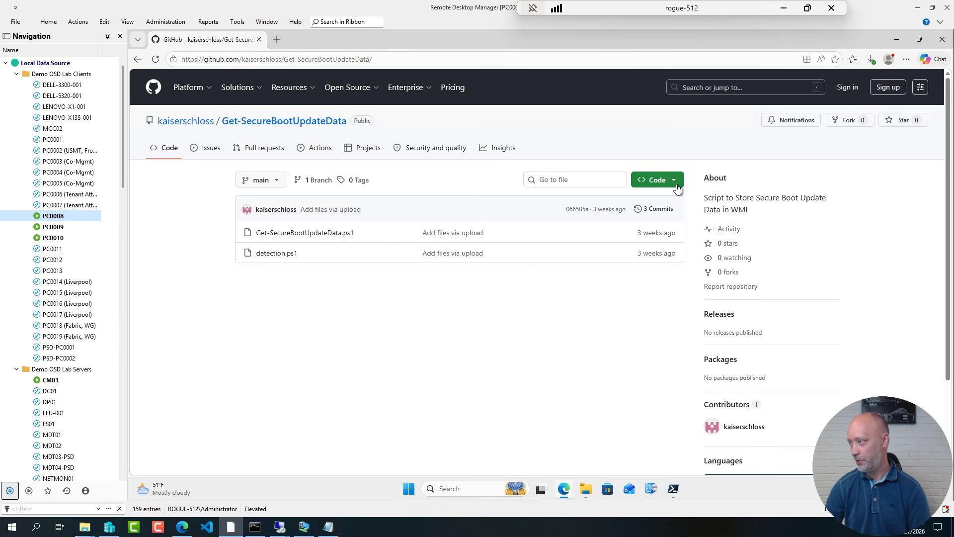
Step: Download the Get-SecureBootUpdateData repository as a ZIP file and show it in the Downloads folder
click(670, 181)
click(530, 304)
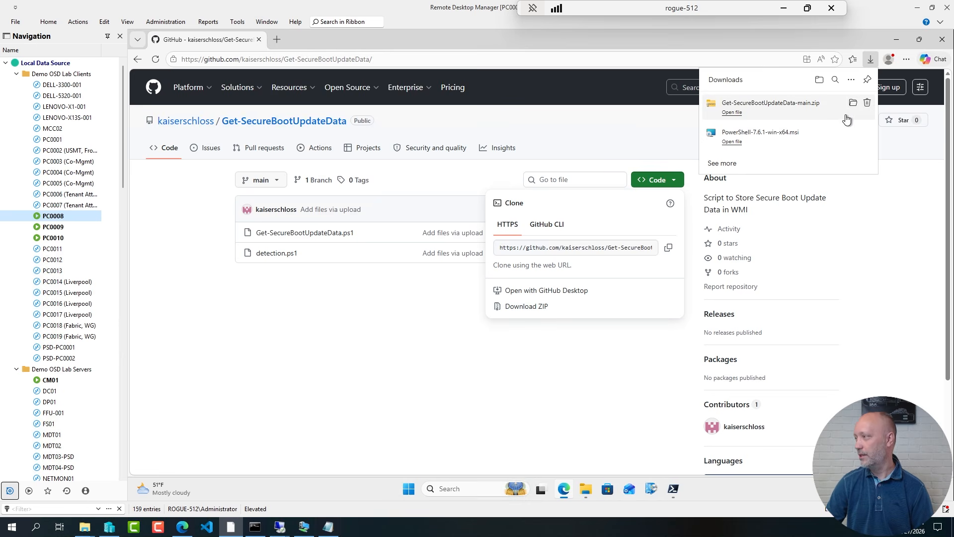
click(852, 104)
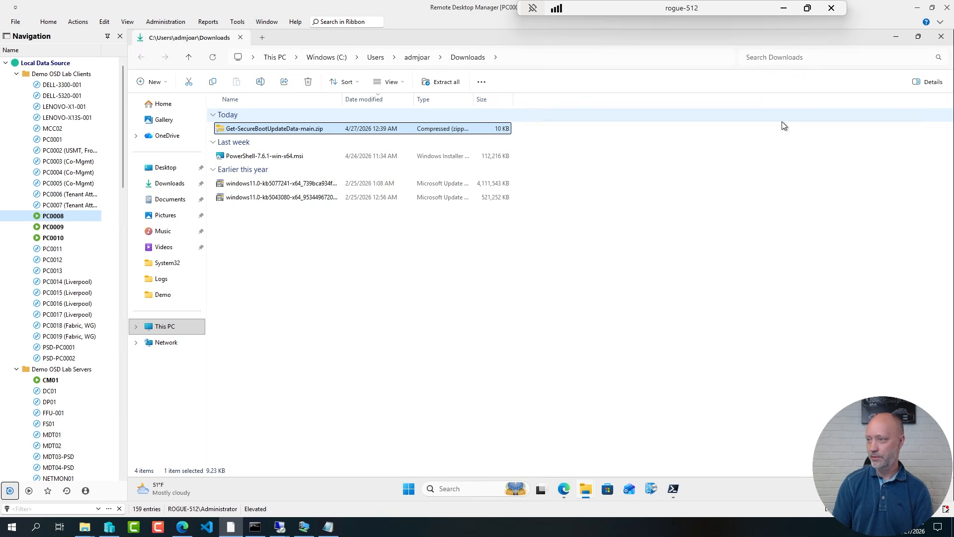
Step: Unblock Get-SecureBootUpdateData-main.zip in its file properties
key(alt+Return)
click(884, 326)
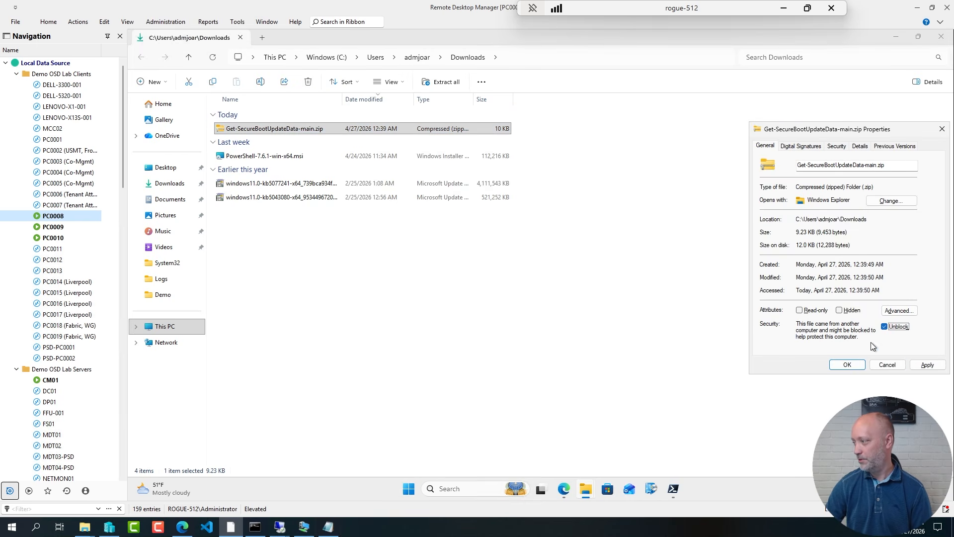
click(847, 364)
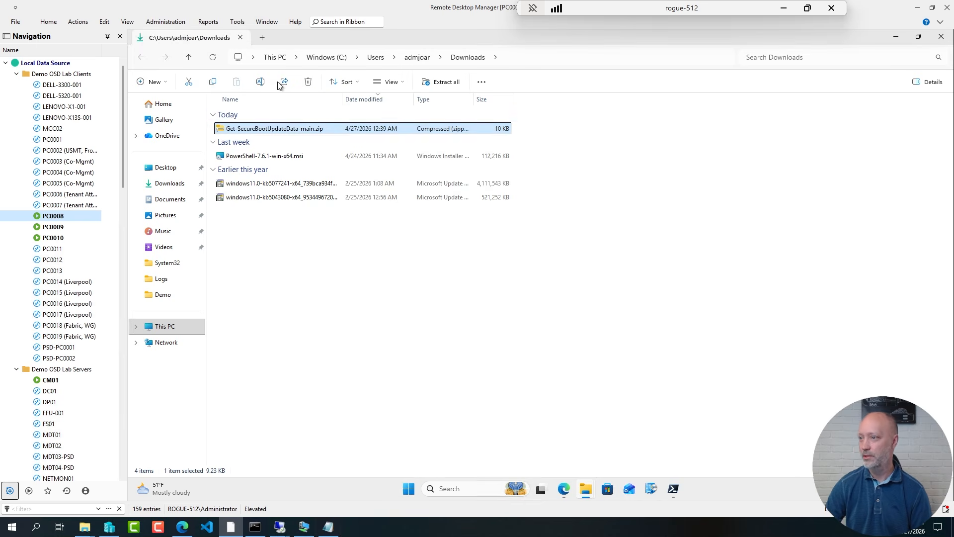
Step: Extract Get-SecureBootUpdateData-main.zip to the suggested folder and copy the two extracted scripts, detection.ps1 and Get-SecureBootUpdateData.ps1
right_click(235, 129)
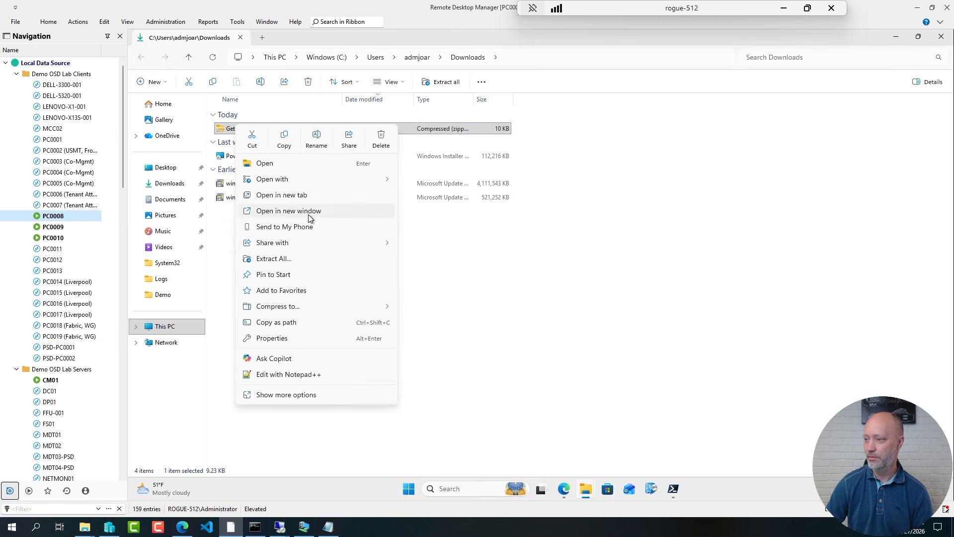
click(273, 259)
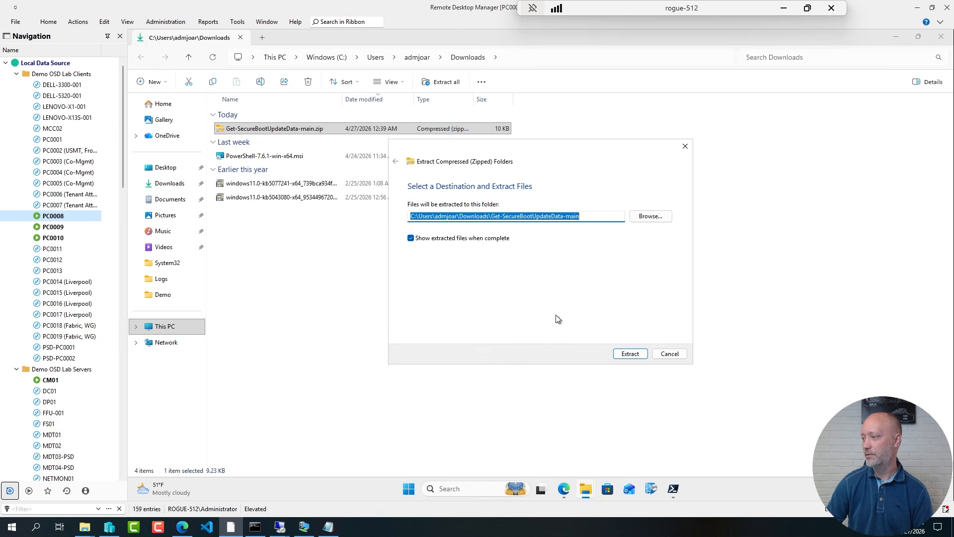
click(621, 353)
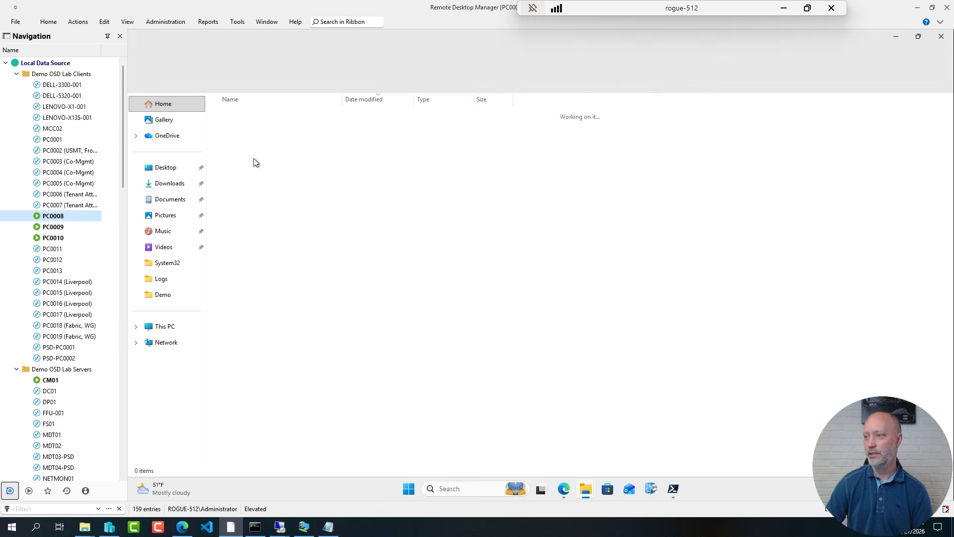
double_click(264, 130)
key(ctrl+a)
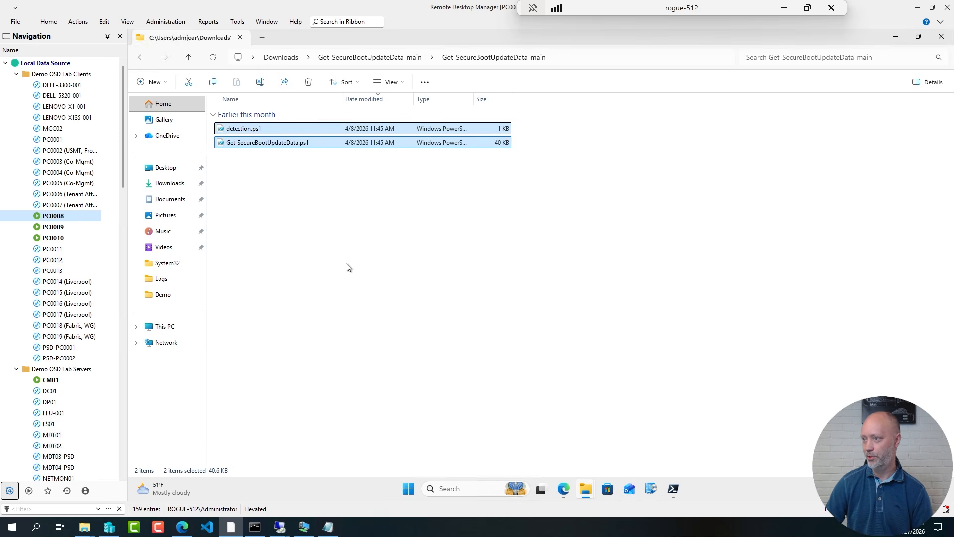
Step: Create a new folder named Secure Boot in C:\Setup
click(164, 327)
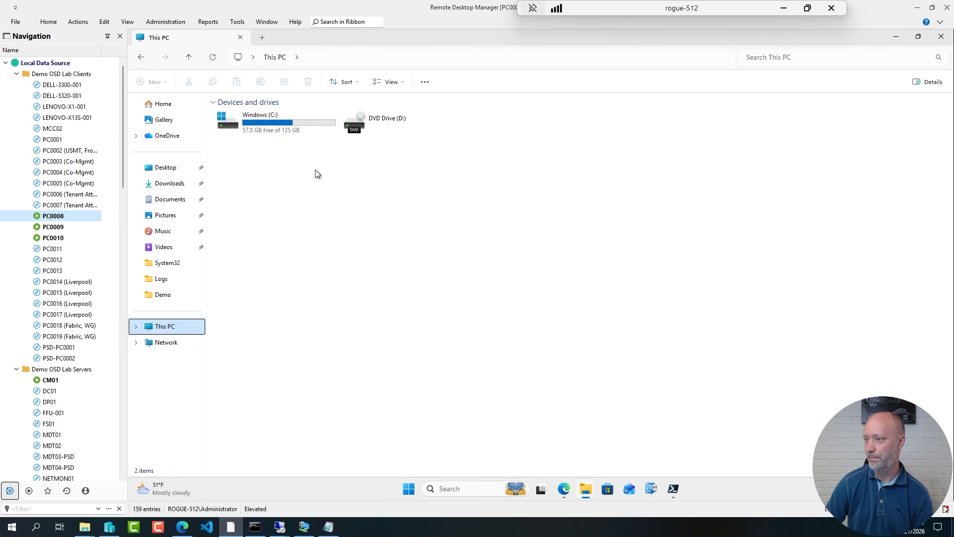
double_click(276, 128)
double_click(240, 240)
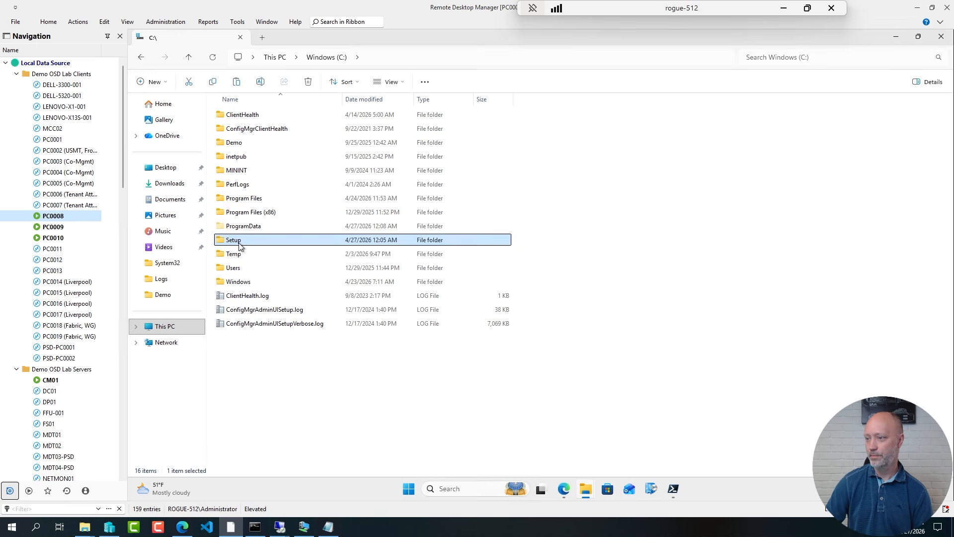
key(ctrl+shift+n)
text(Secure Boot)
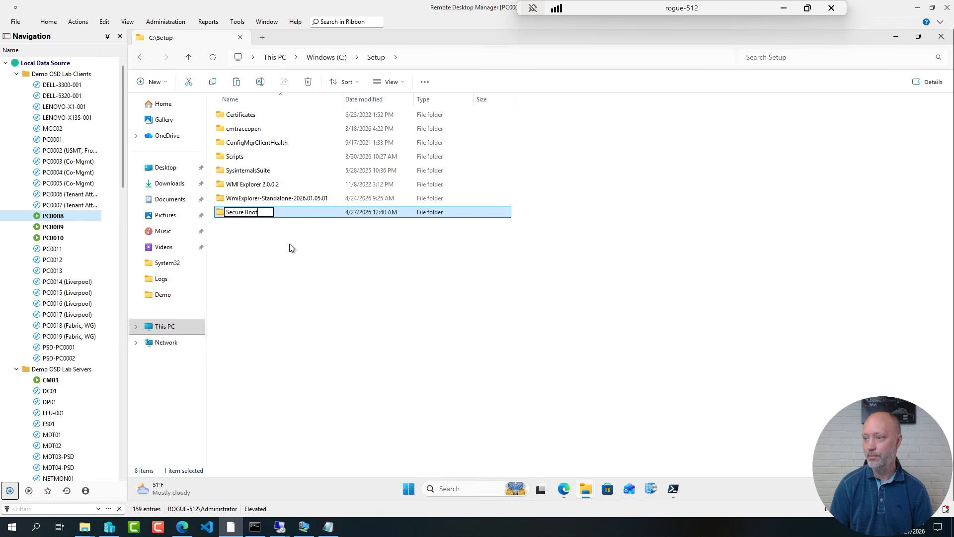
key(Return)
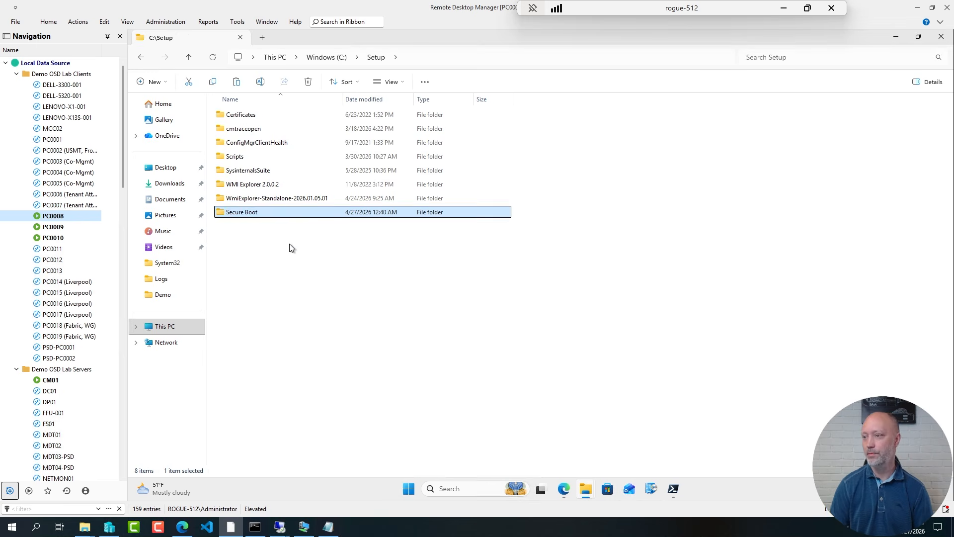
Step: Paste the two copied scripts into C:\Setup\Secure Boot
key(Return)
key(ctrl+v)
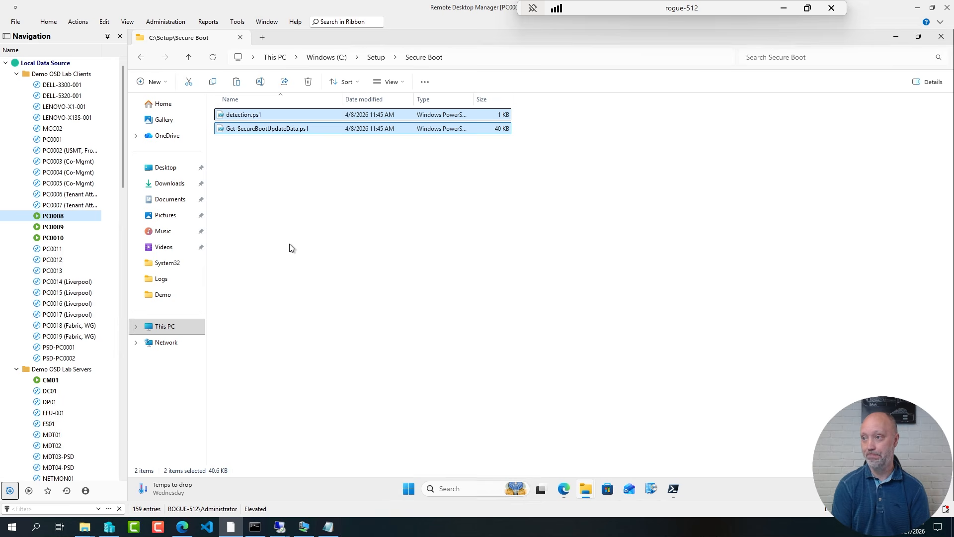
click(279, 148)
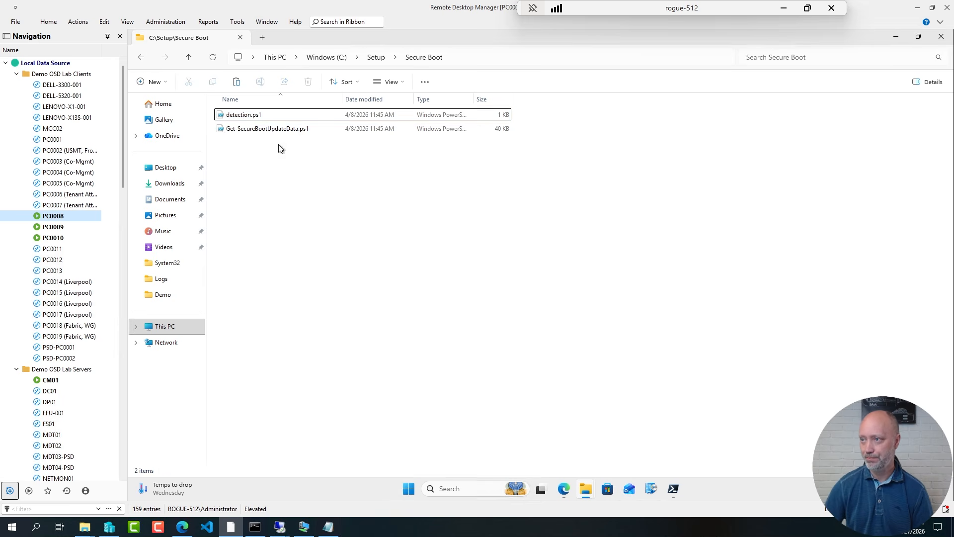
Step: Edit detection.ps1 in PowerShell ISE, set $ClassName on line 15 to "VOA_SecureBootUpdateData", and save the script
click(247, 115)
right_click(247, 115)
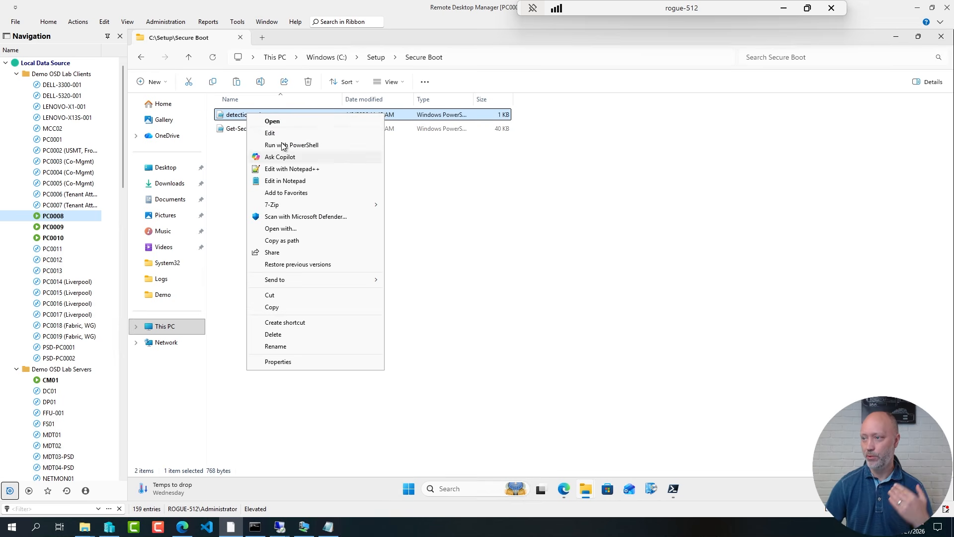
click(269, 133)
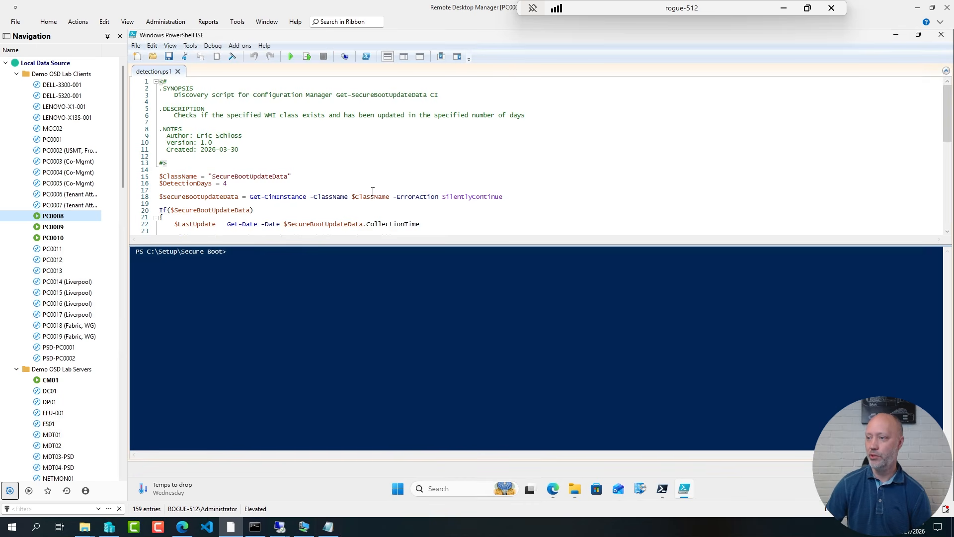
click(211, 176)
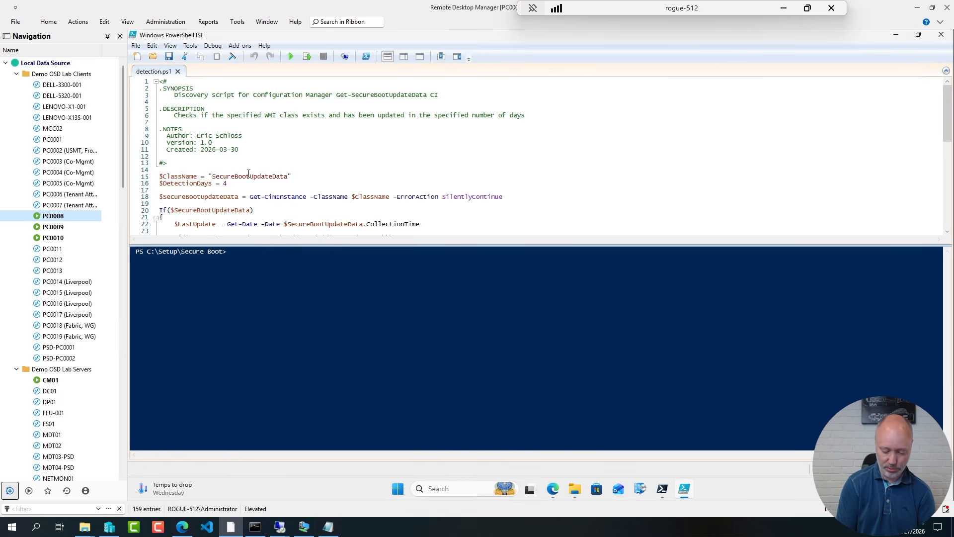
text(VOA))
key(BackSpace)
text(_)
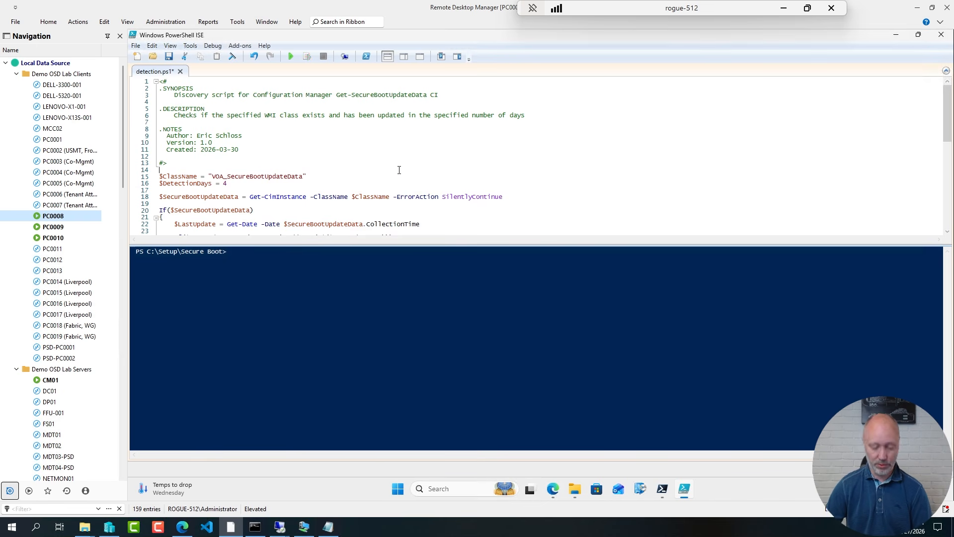
key(ctrl+s)
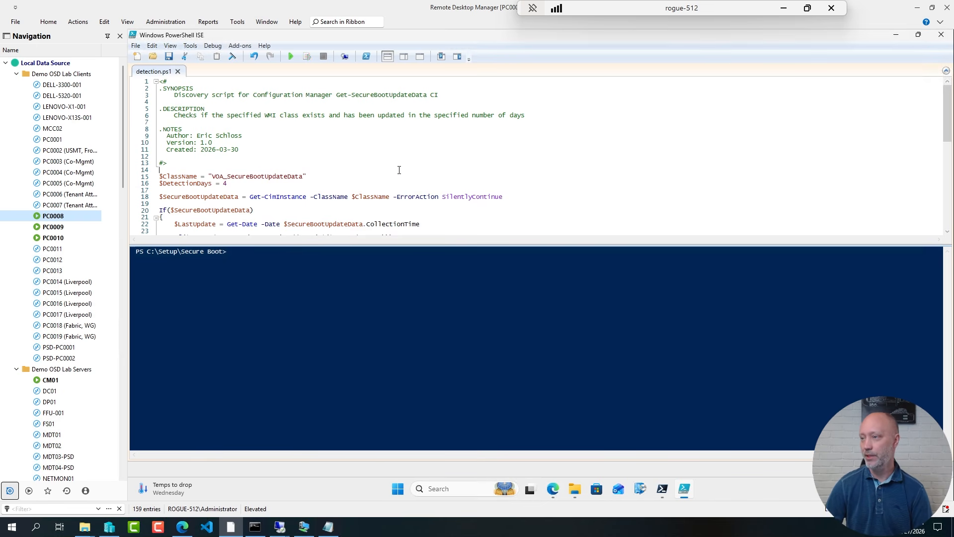
Step: Edit Get-SecureBootUpdateData.ps1 in PowerShell ISE, set $ClassName on line 932 to 'VOA_SecureBootUpdateData', save the script and close the editor
key(alt+Tab)
right_click(247, 129)
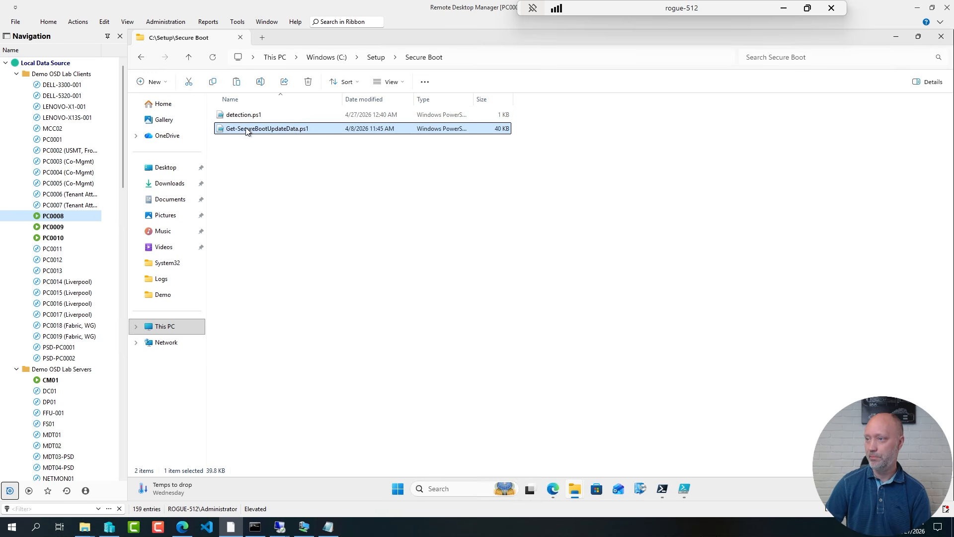
click(291, 370)
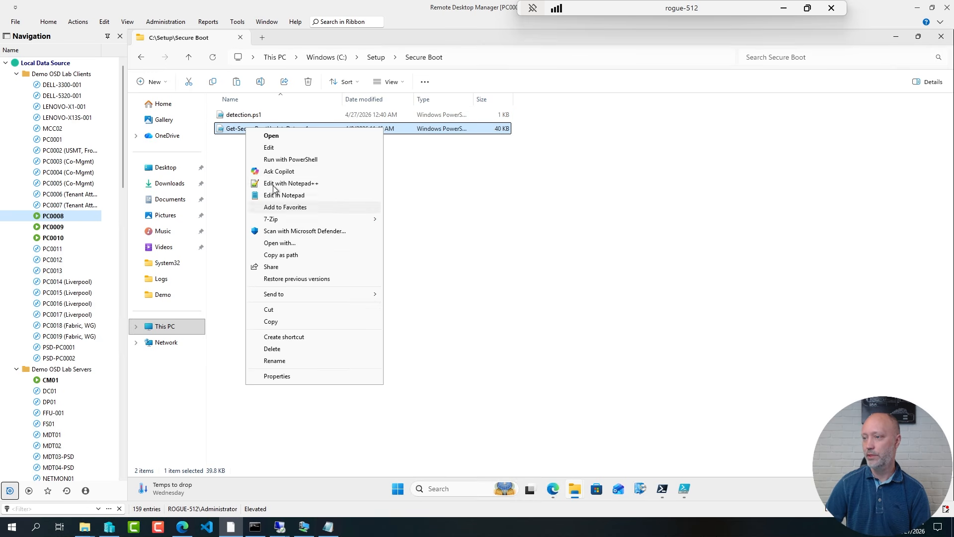
click(269, 148)
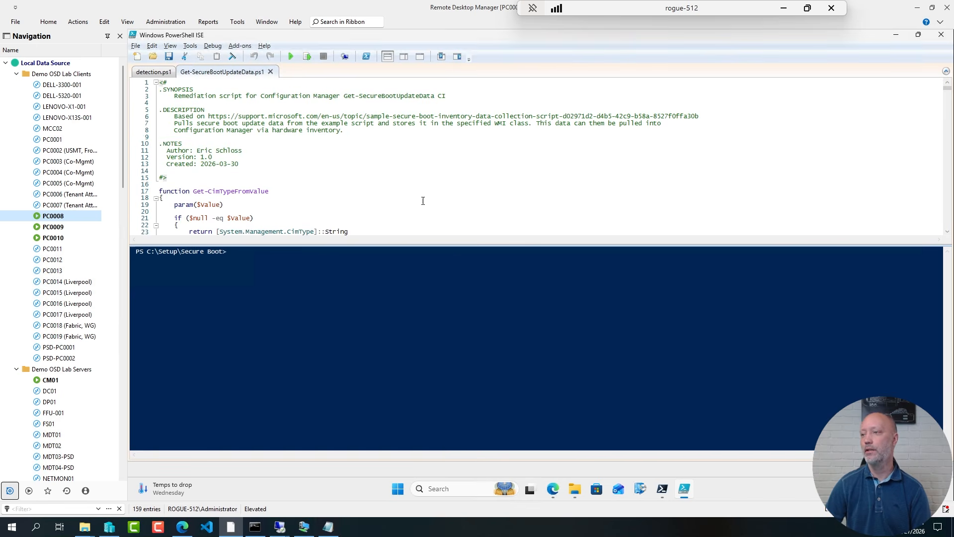
key(ctrl+g)
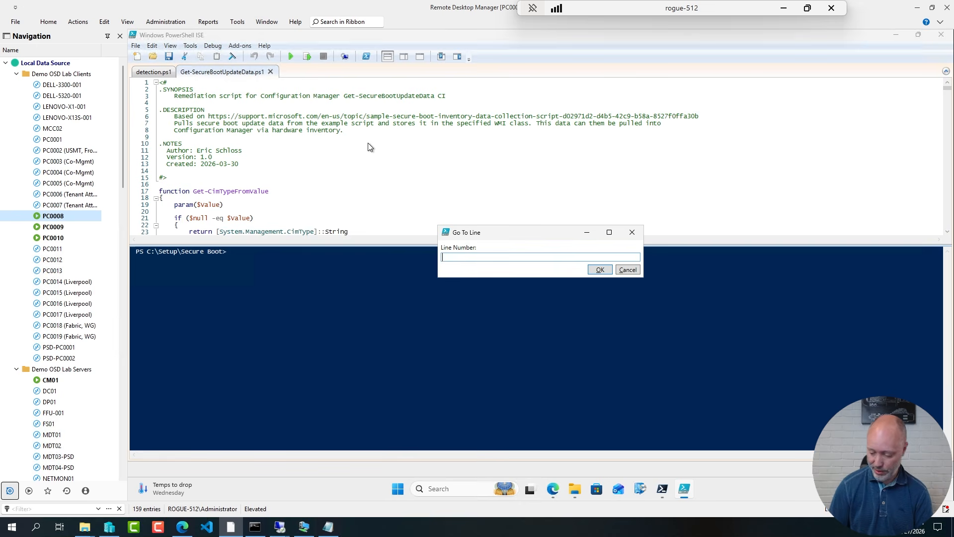
text(932)
key(Return)
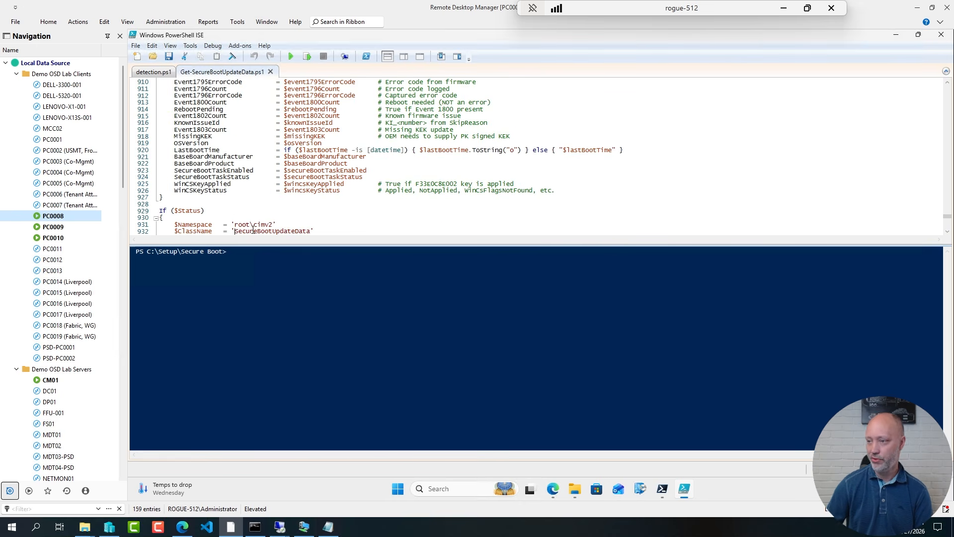
text(VOA_)
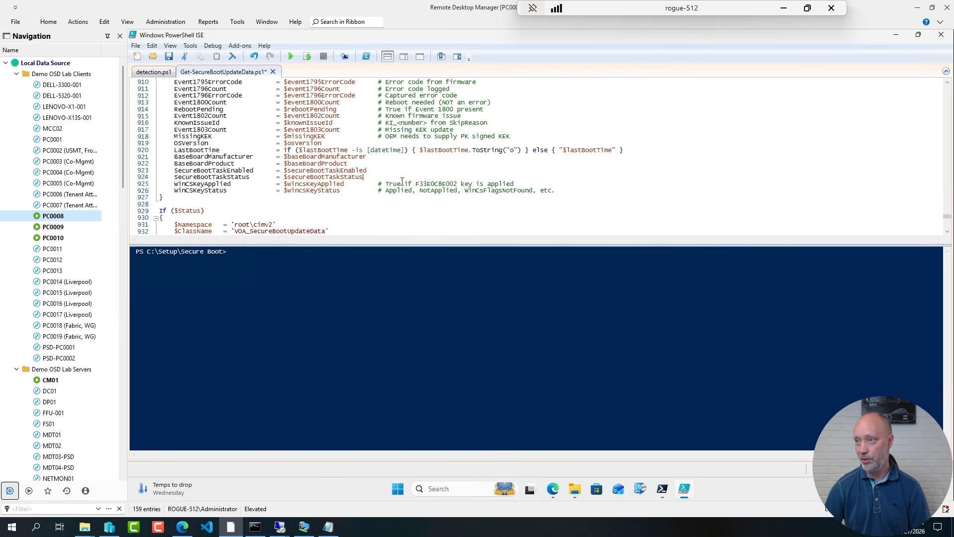
key(ctrl+s)
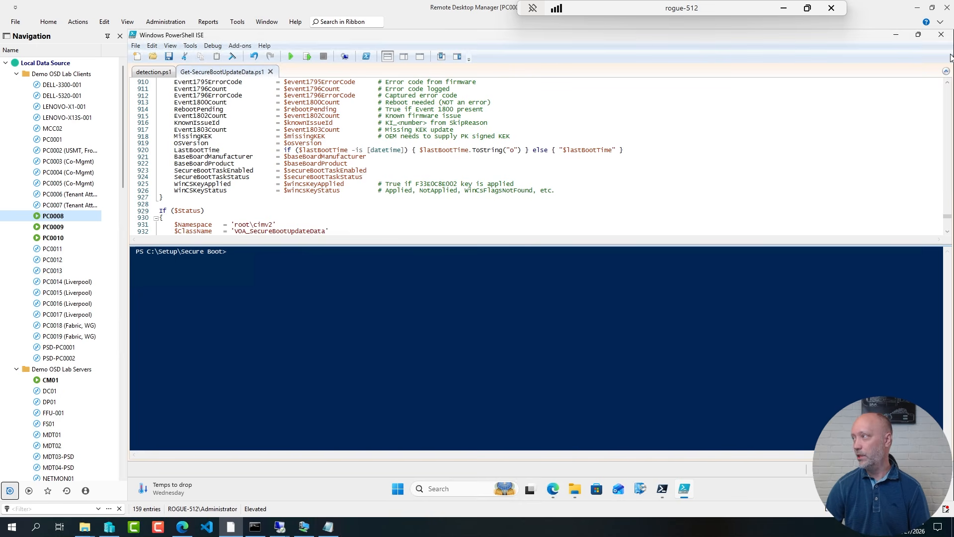
click(941, 35)
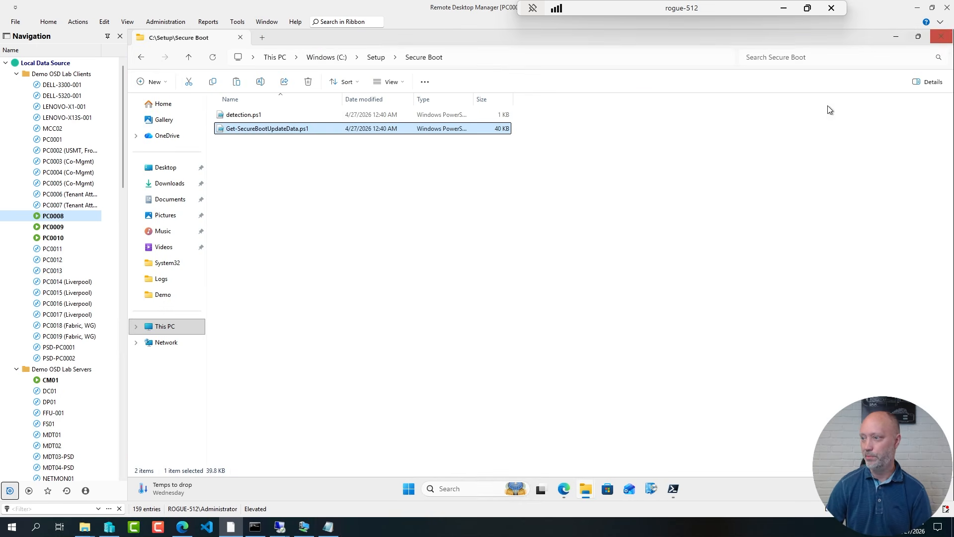
Step: Open an elevated PowerShell terminal and run C:\Setup\Secure Boot\Get-SecureBootUpdateData.ps1
click(425, 288)
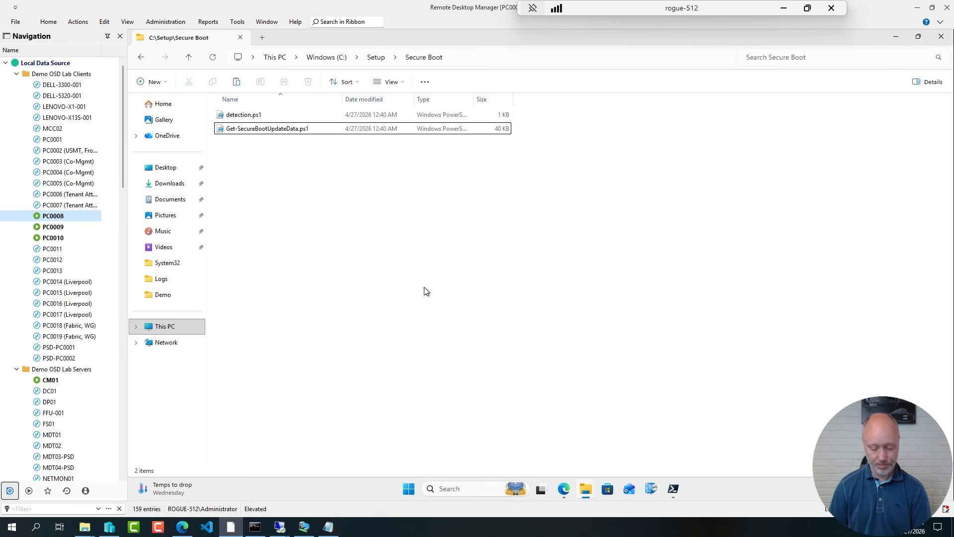
key(super+x)
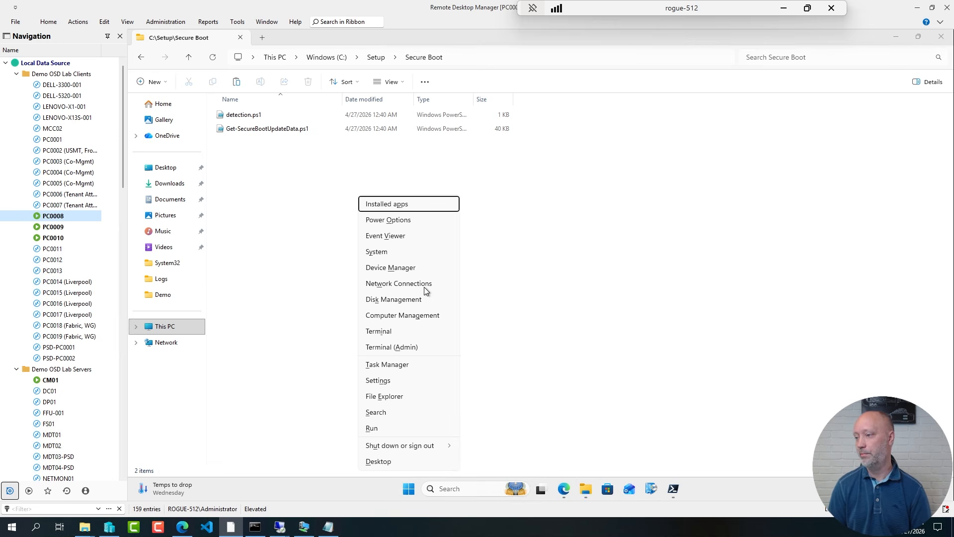
key(a)
key(alt+y)
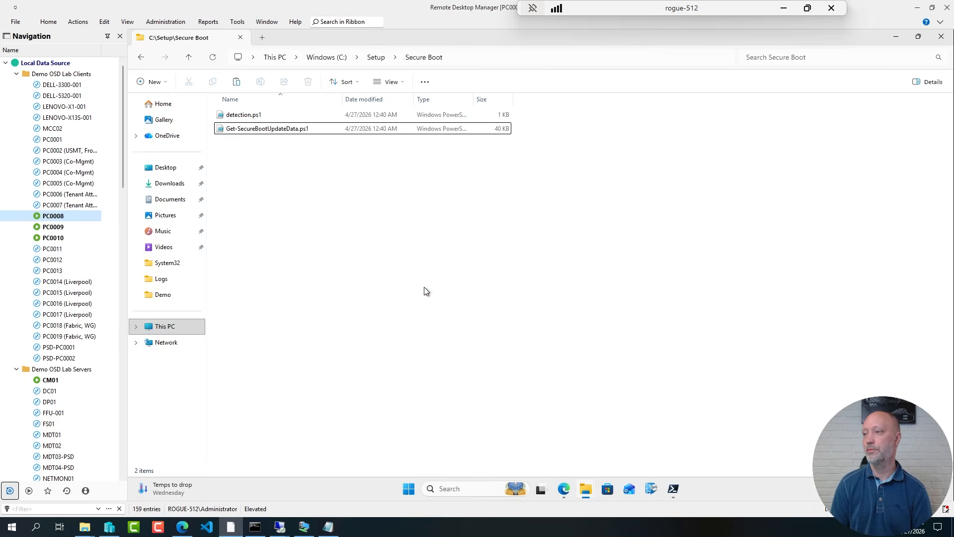
text(c:\s)
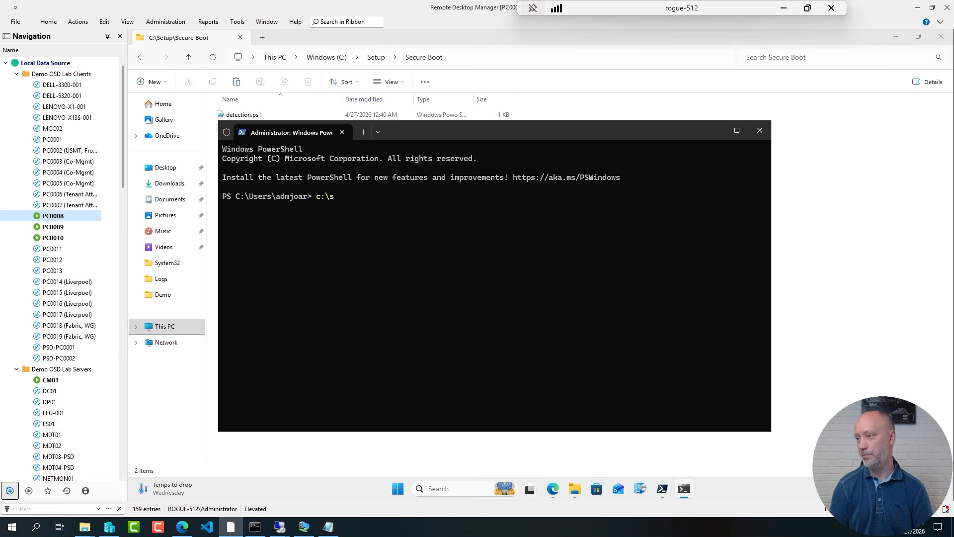
key(Tab)
text(s)
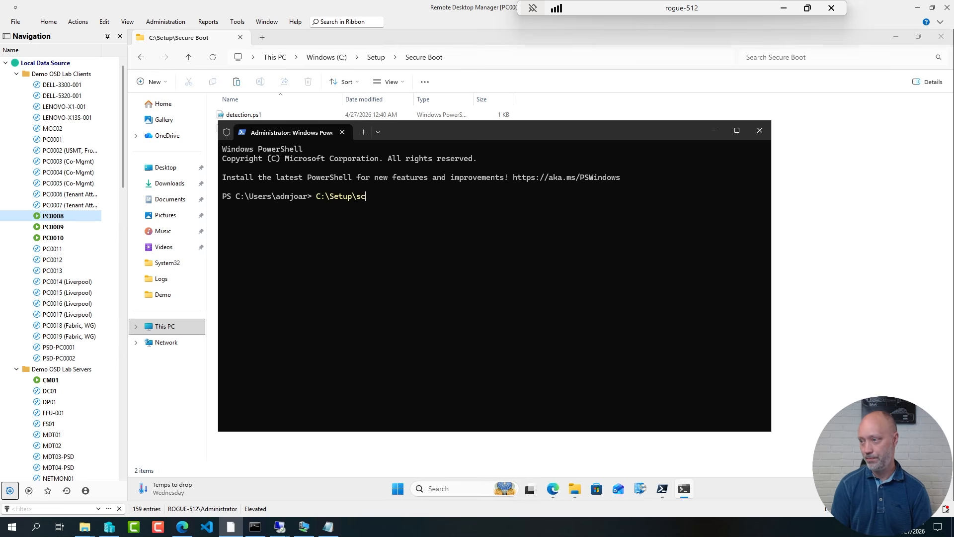
key(Tab)
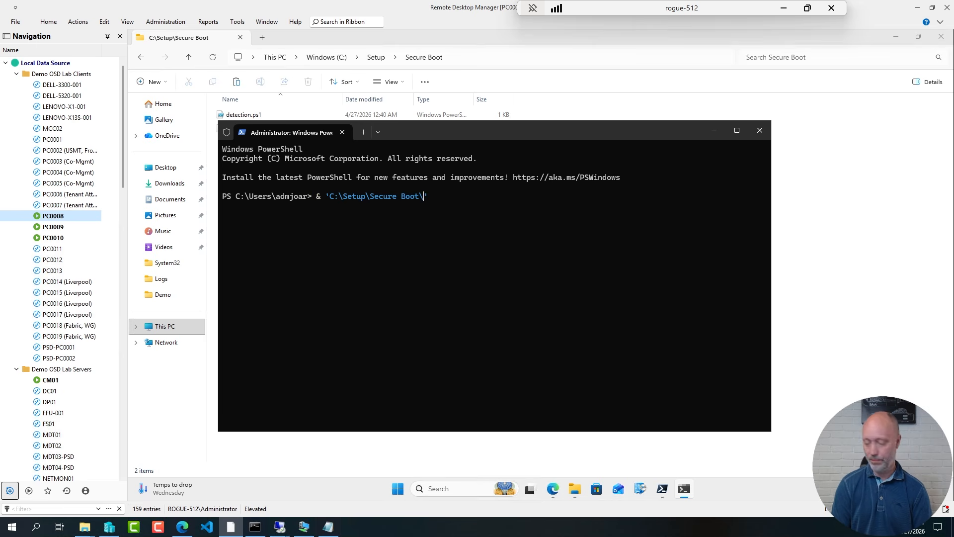
text(ge)
key(Tab)
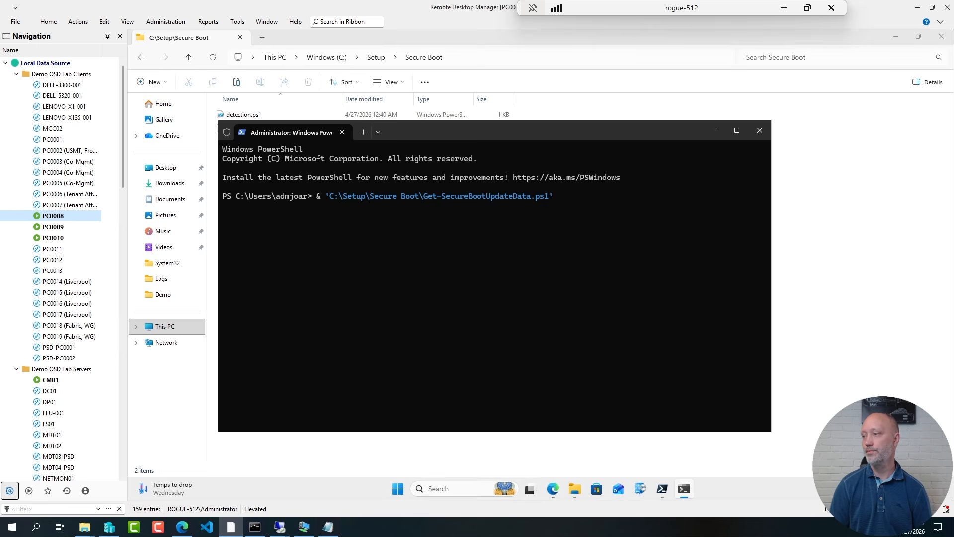
key(Return)
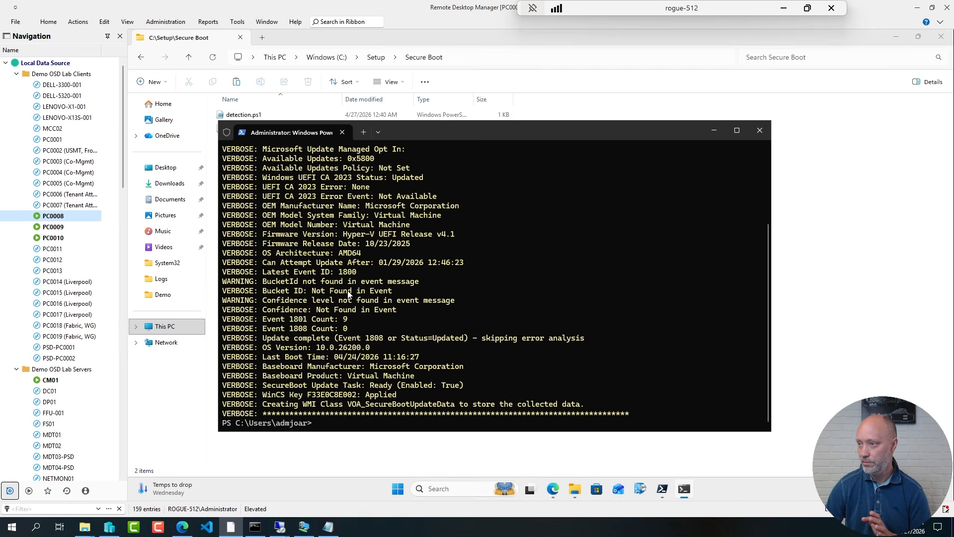
Step: Review the script output for the Windows UEFI CA 2023 status and the WMI class creation line
scroll(350, 295, up, 3)
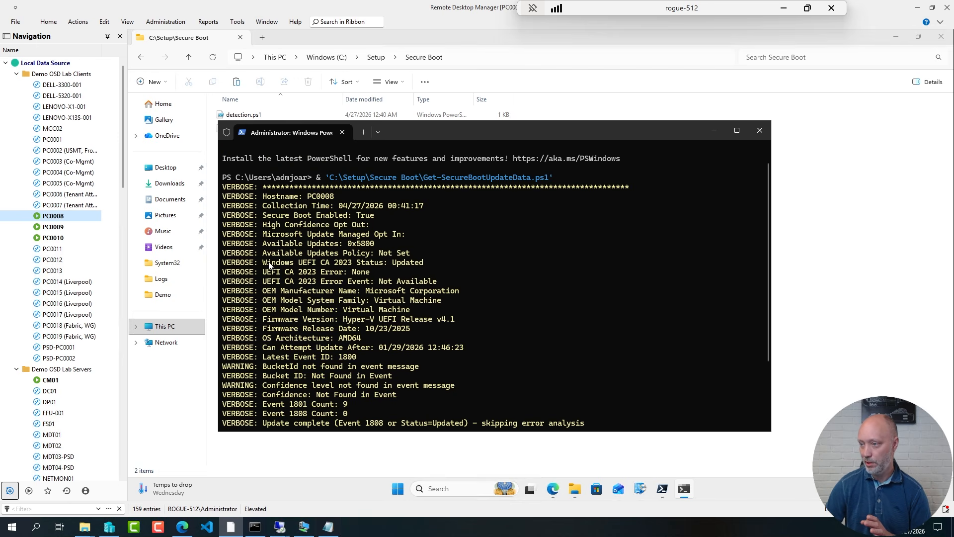
drag(262, 263, 427, 269)
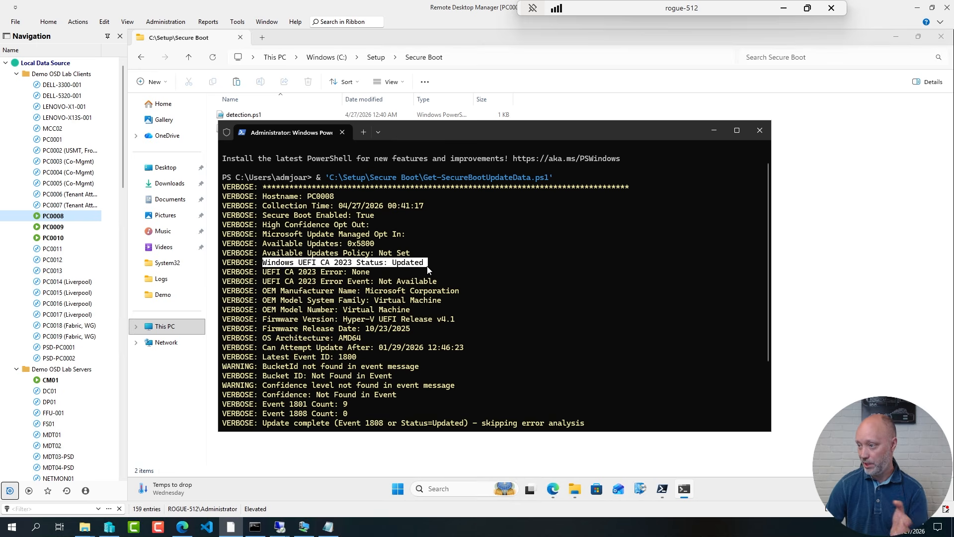
scroll(393, 278, down, 3)
drag(271, 404, 467, 404)
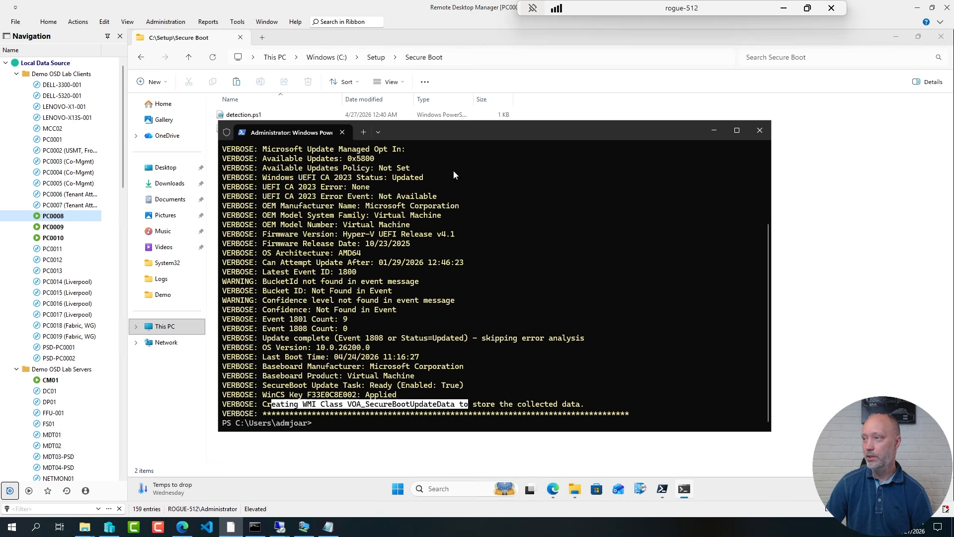
Step: Launch WmiExplorer.exe from C:\Setup\WmiExplorer-Standalone-2026.01.05.01 and connect it to PC0008
click(376, 57)
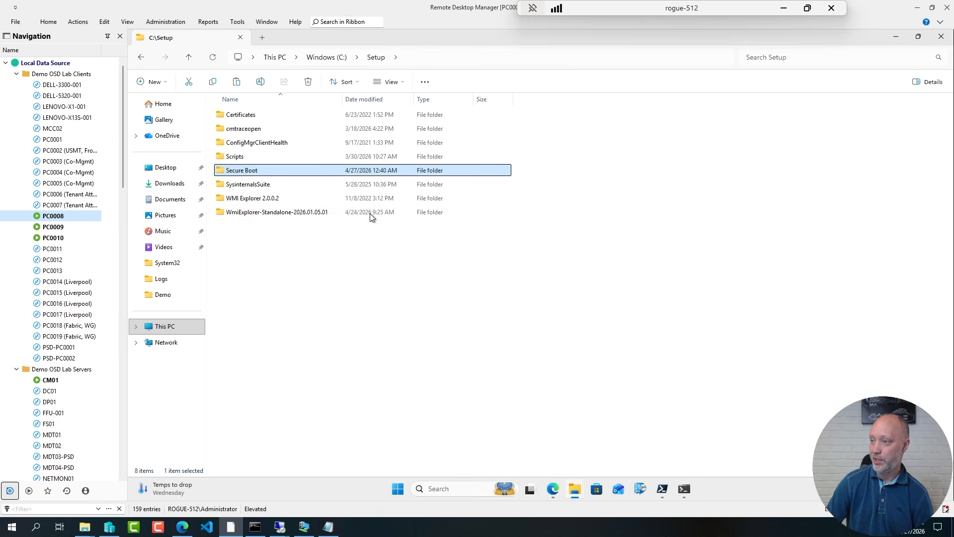
double_click(276, 214)
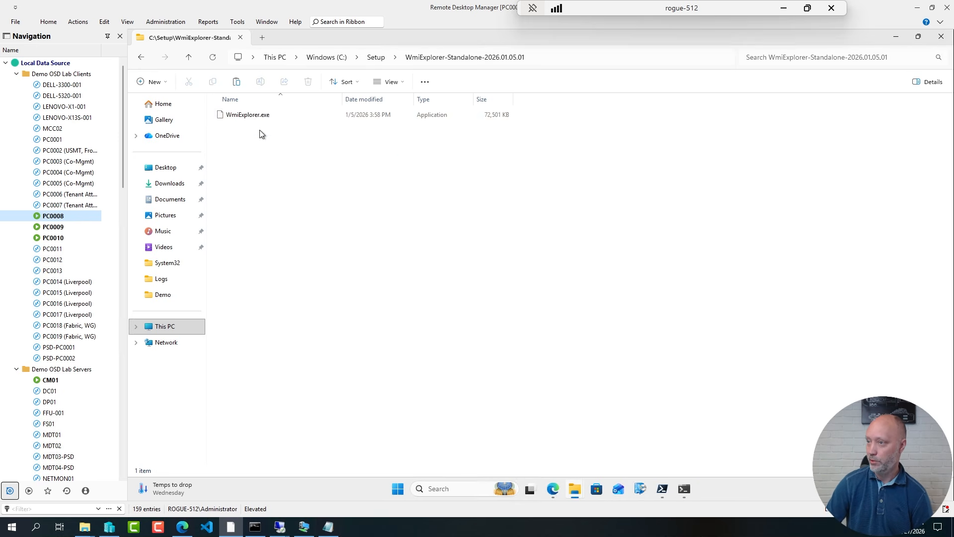
click(250, 116)
double_click(249, 116)
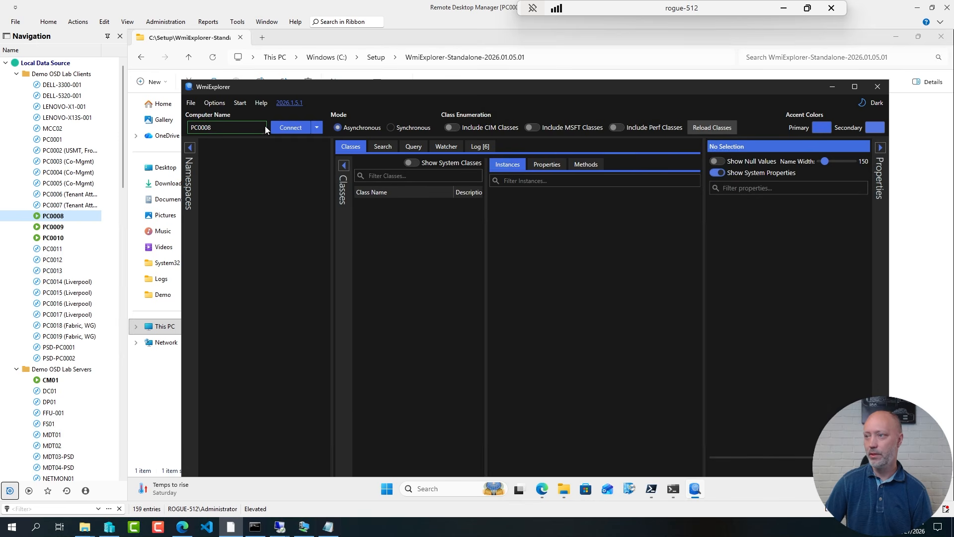
click(293, 127)
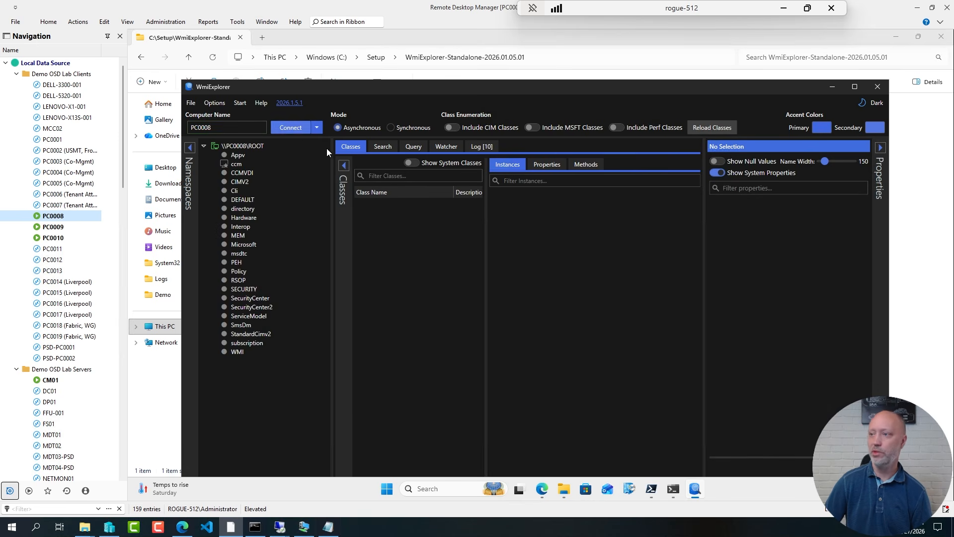
Step: Filter the ROOT\CIMV2 classes by "VOA_", inspect the VOA_SecureBootUpdateData instance's properties, and close WmiExplorer
click(242, 183)
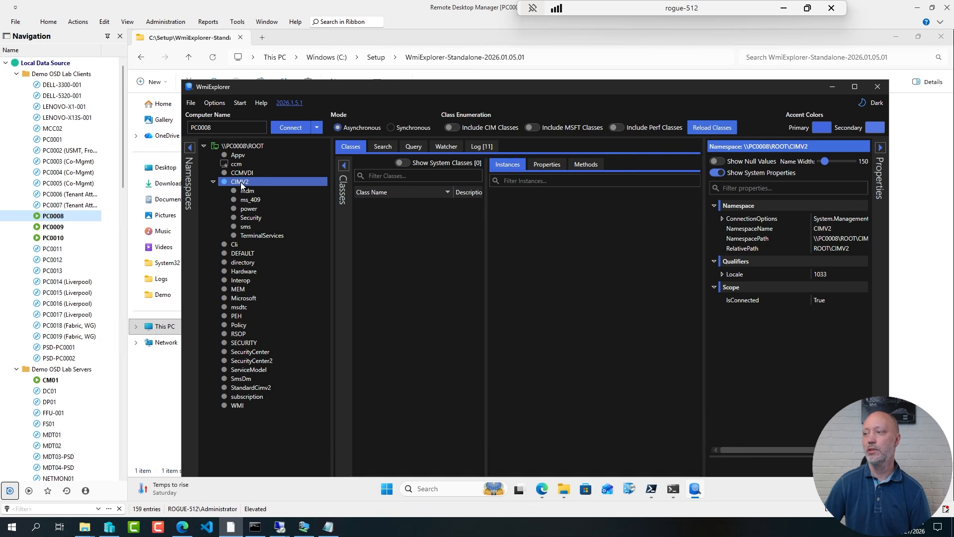
click(372, 176)
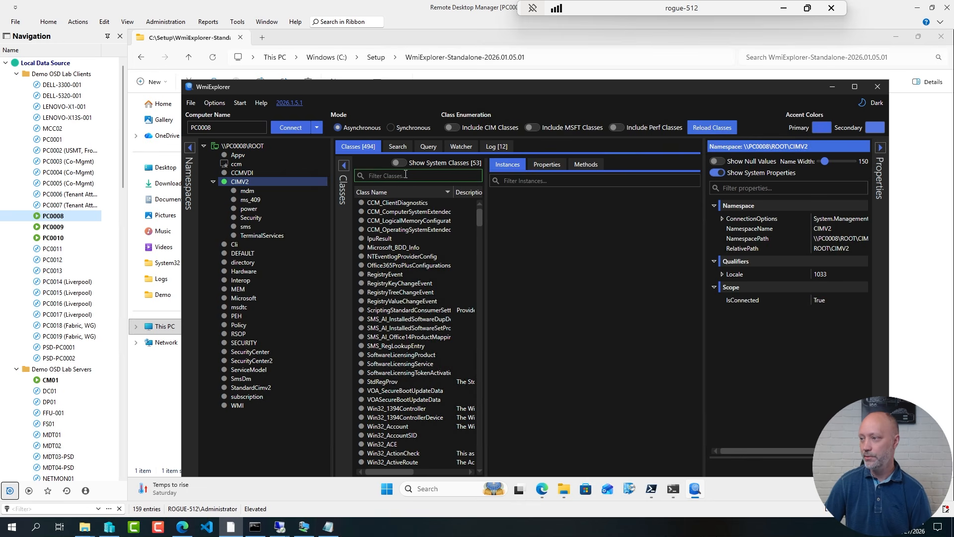
text(VOA_)
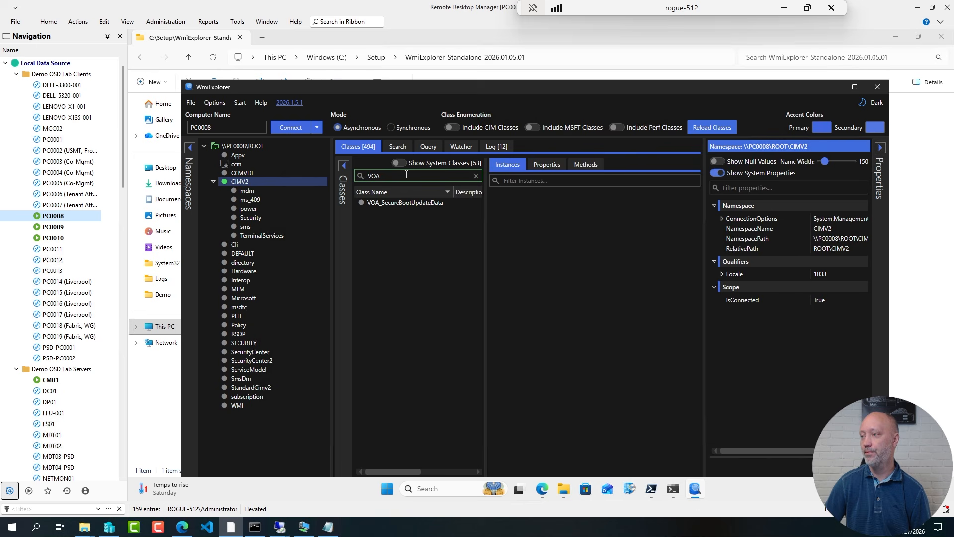
click(408, 202)
click(521, 193)
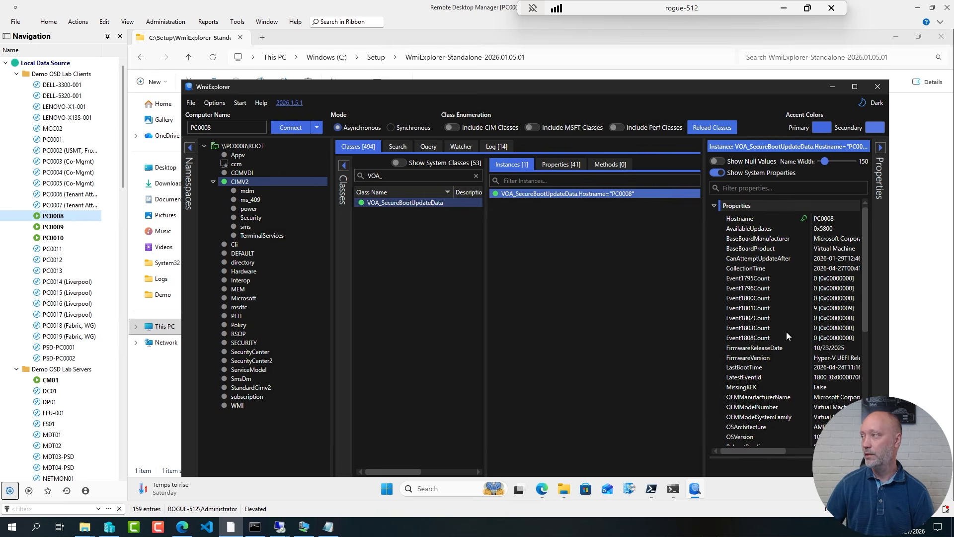
click(878, 87)
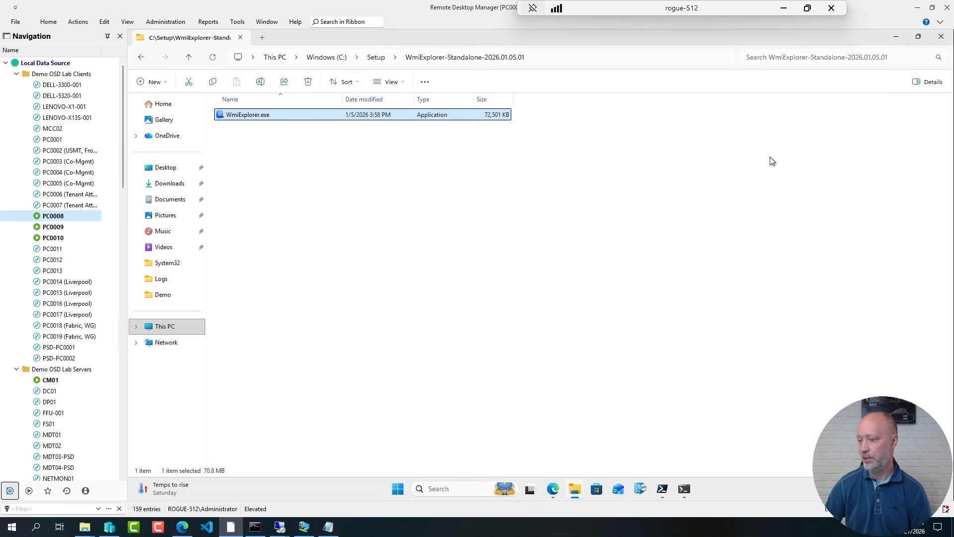
Step: Switch to the Notepad task list and highlight item 4 about creating the Configuration Item and Baseline
click(328, 526)
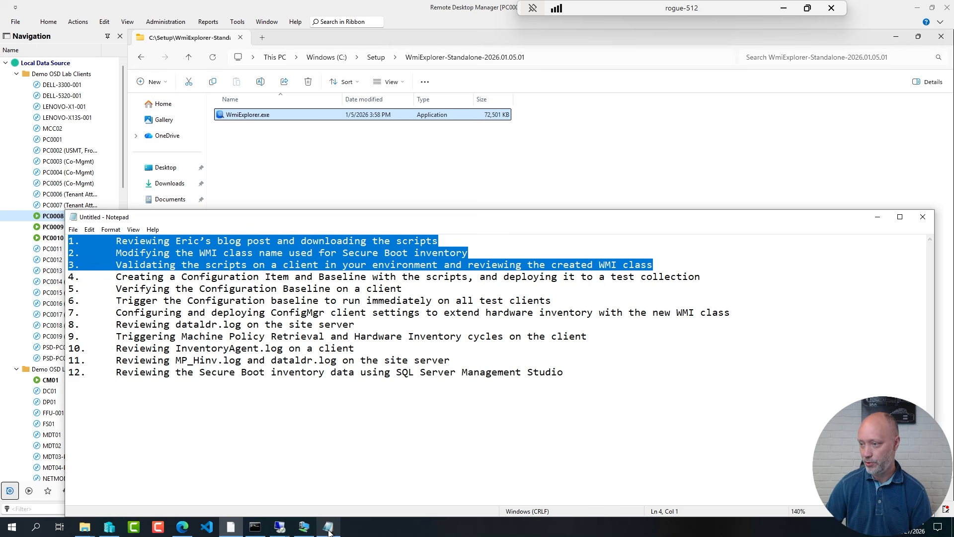
click(284, 276)
triple_click(329, 274)
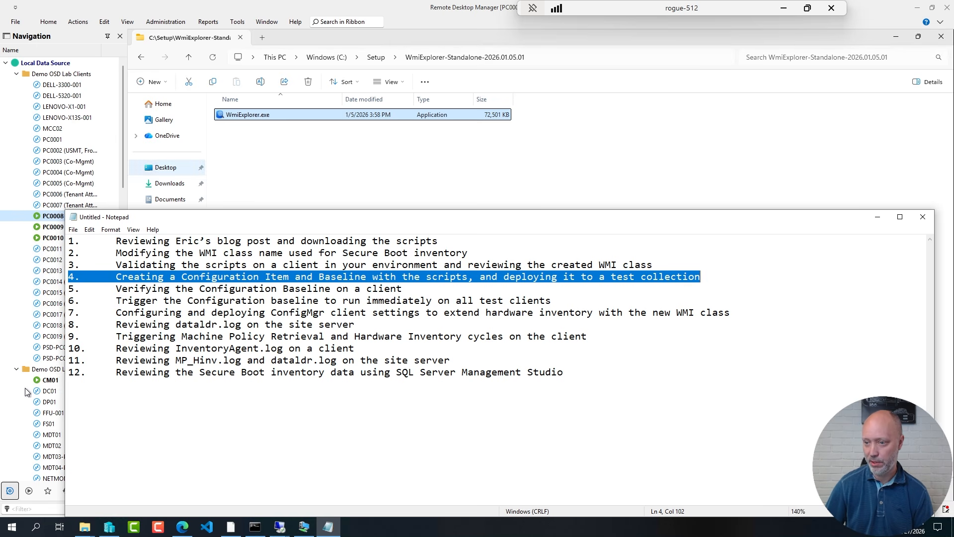
Step: Switch to the Configuration Manager console on CM01 and start a new configuration item named "CI - Secure Boot Update Data Inventory"
click(52, 380)
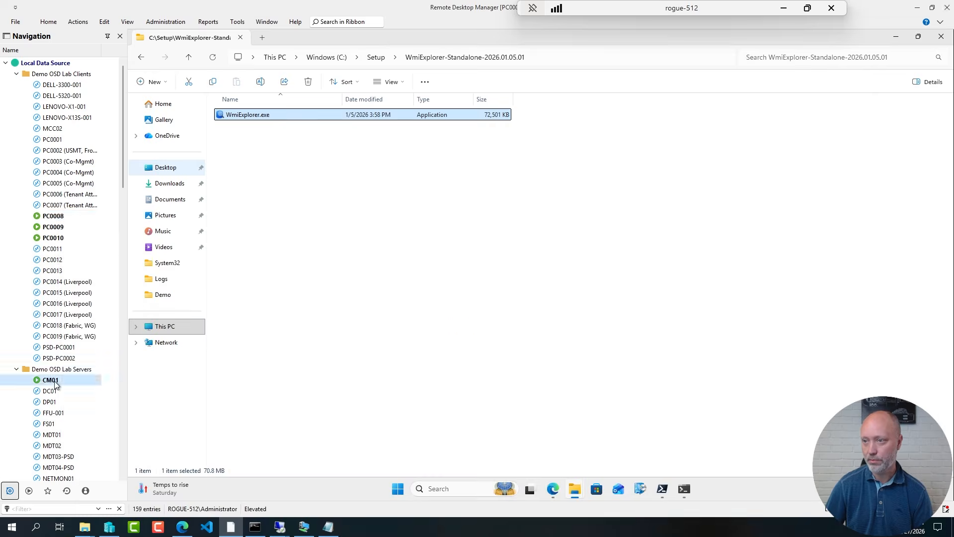
click(163, 386)
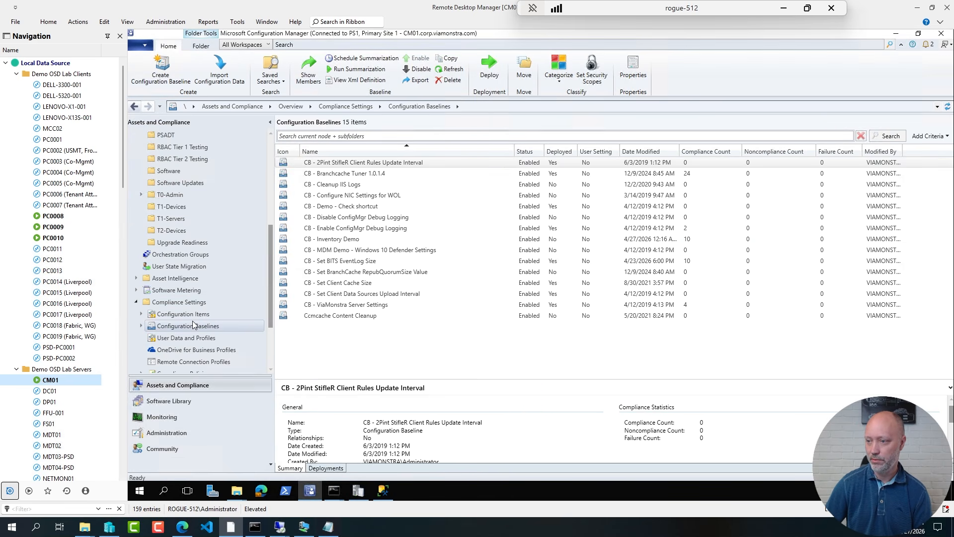
right_click(197, 317)
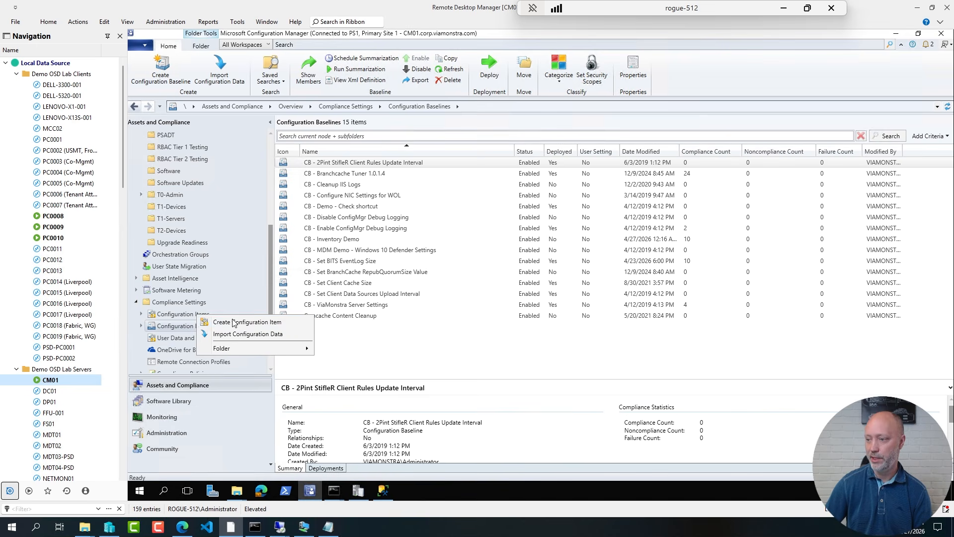
click(242, 322)
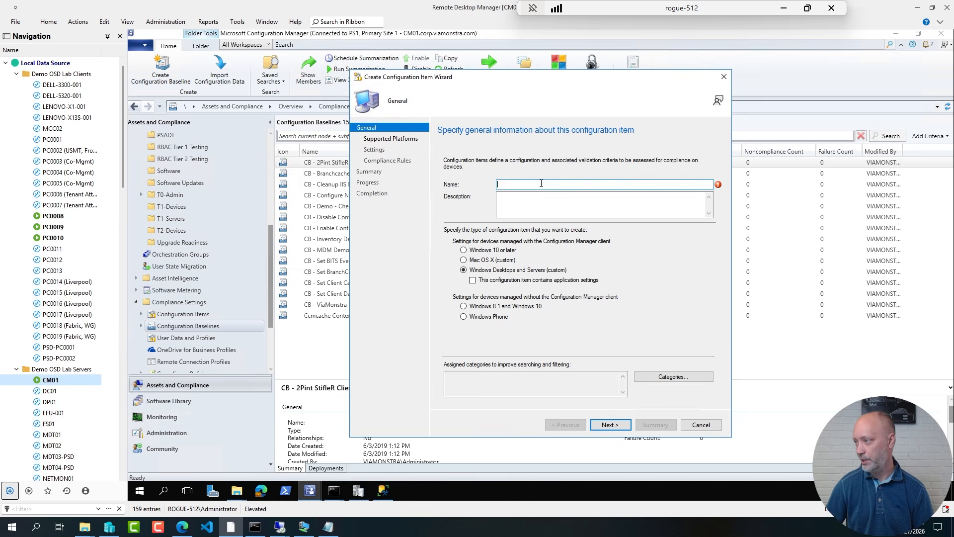
text(CI - Secure Boot Update Data Inventory)
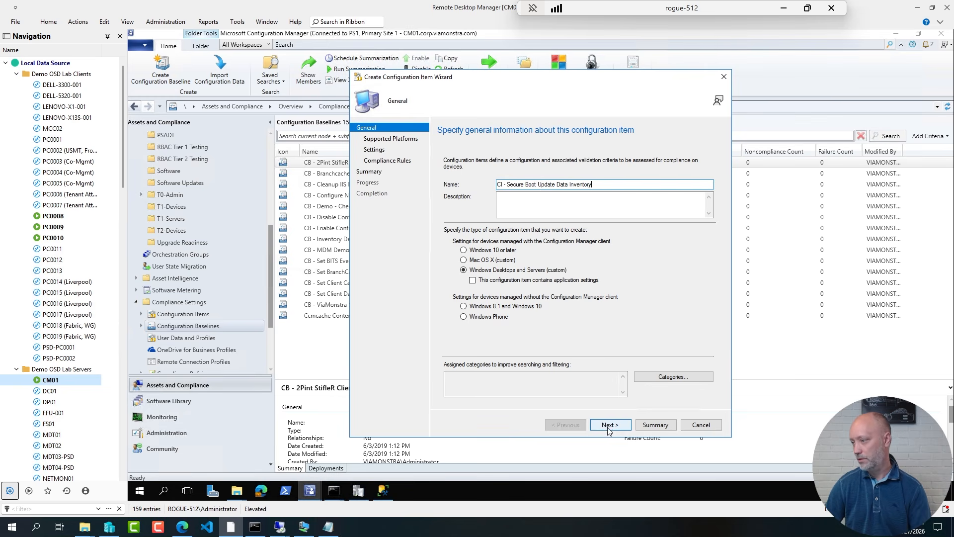
Step: Keep all Windows versions as supported platforms and add a setting named "Secure Boot Script" with setting type Script and data type String
click(610, 426)
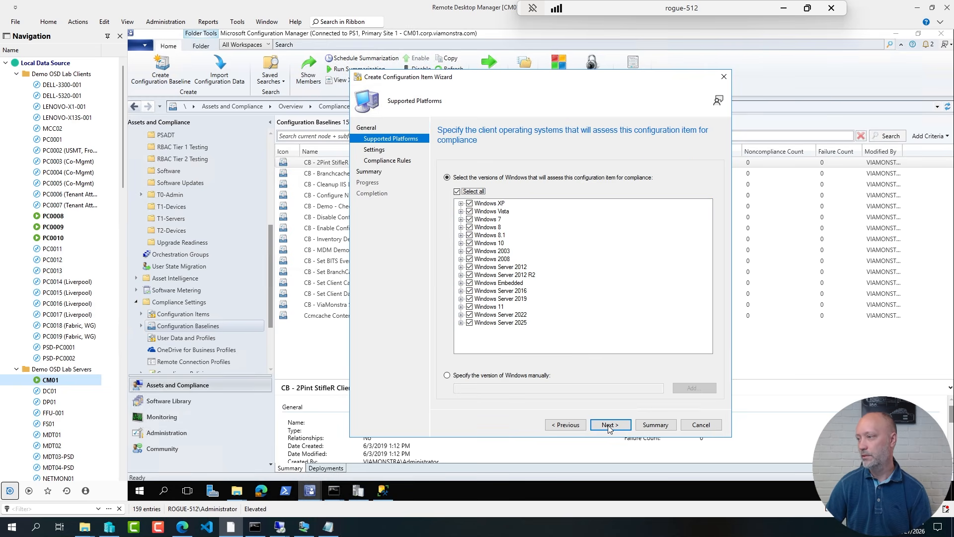
click(610, 426)
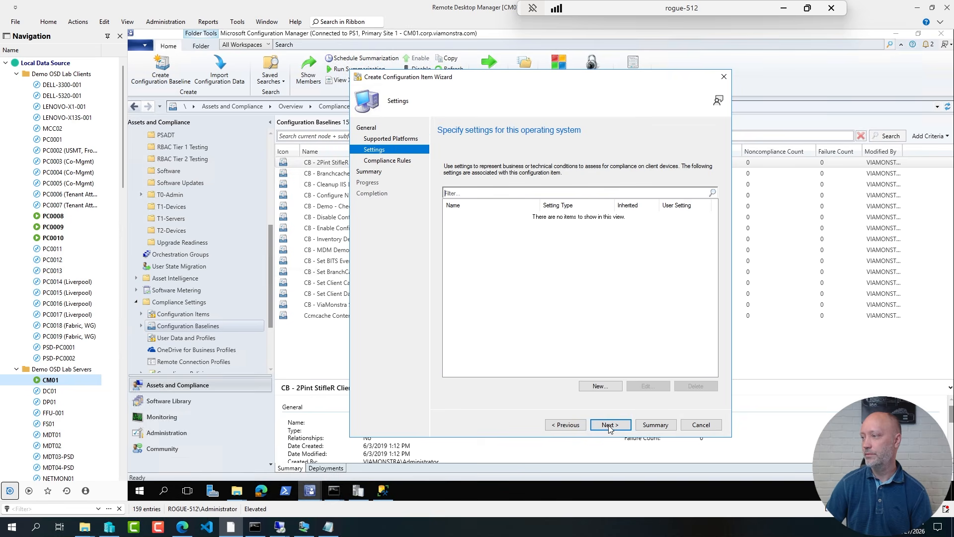
click(610, 389)
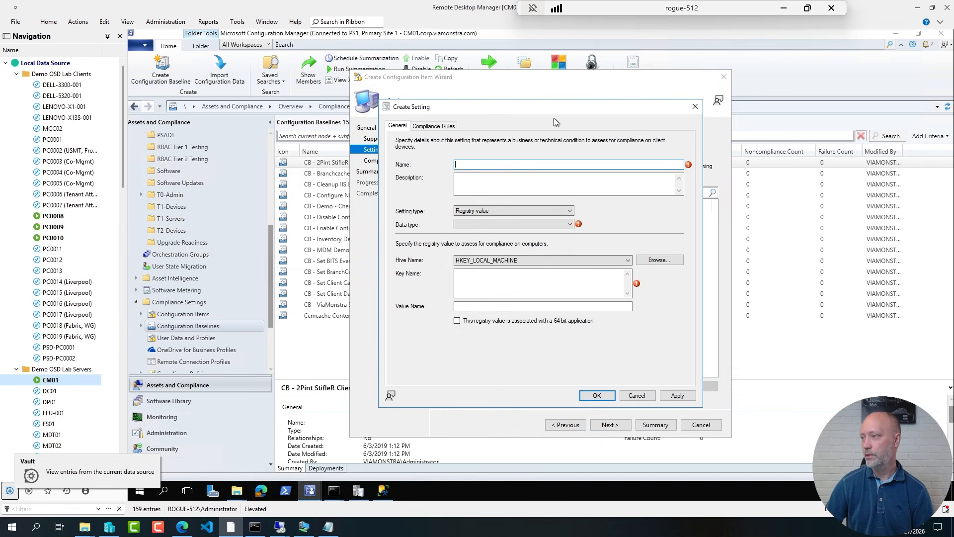
text(Secure Boot Script)
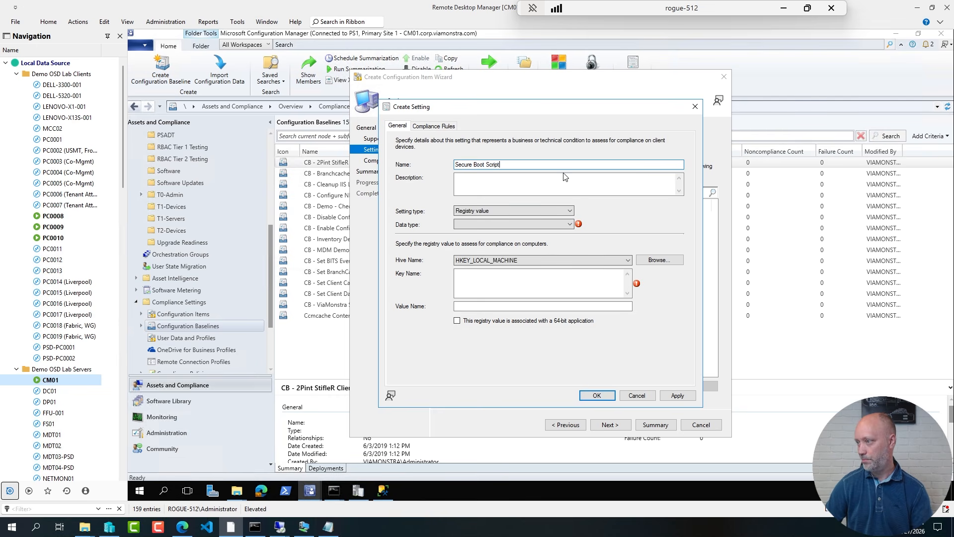
click(489, 213)
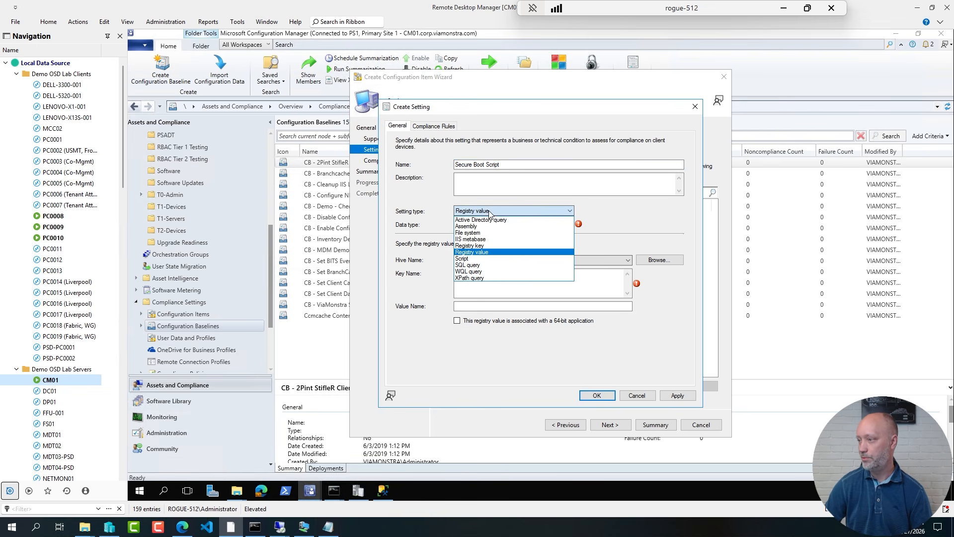
click(471, 259)
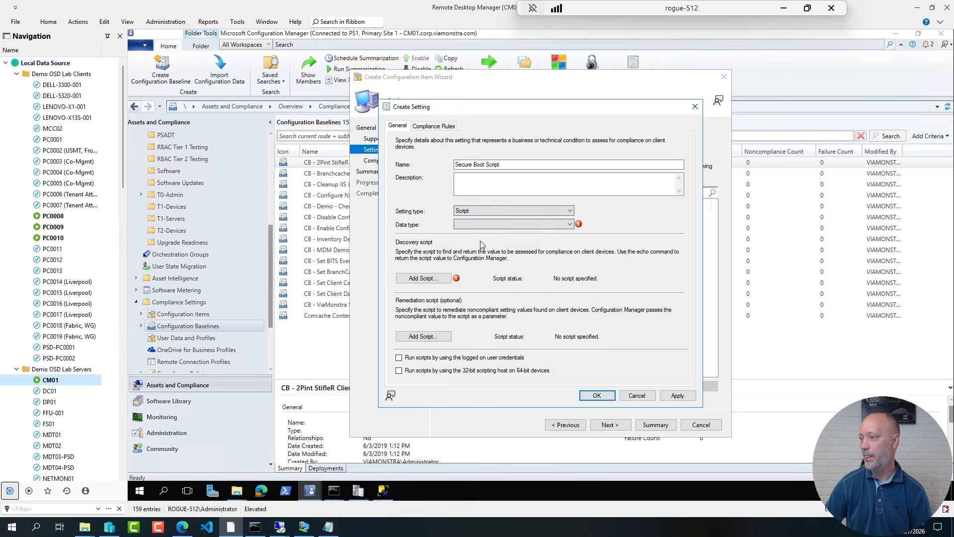
click(477, 224)
click(476, 234)
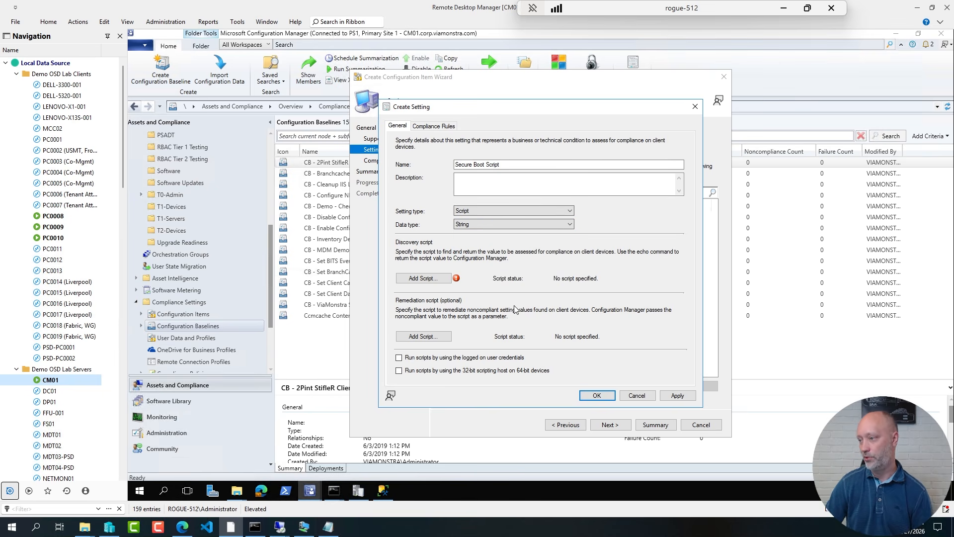
Step: Load detection.ps1 from \\pc0008\c$\Setup\Secure Boot as the PowerShell discovery script, check its VOA_SecureBootUpdateData class name, and accept it
click(422, 278)
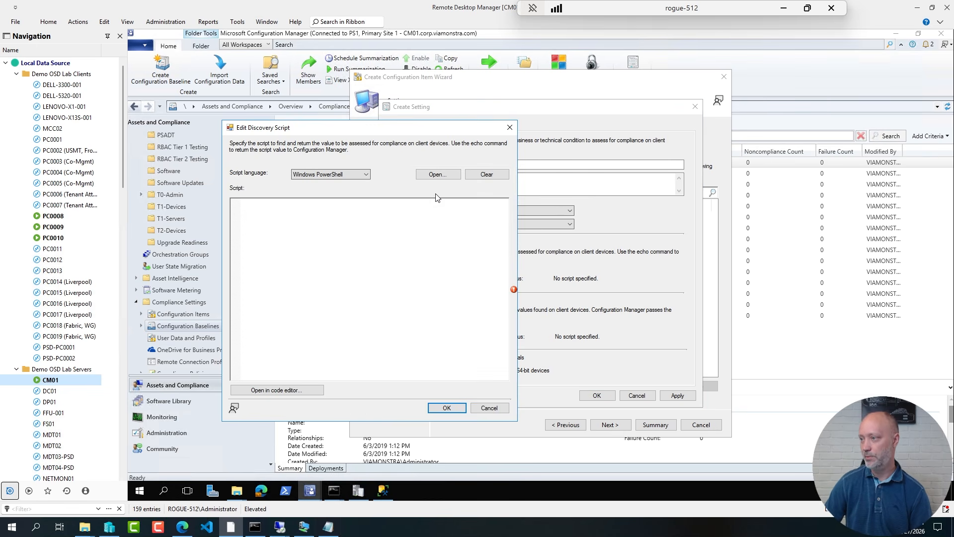
click(436, 175)
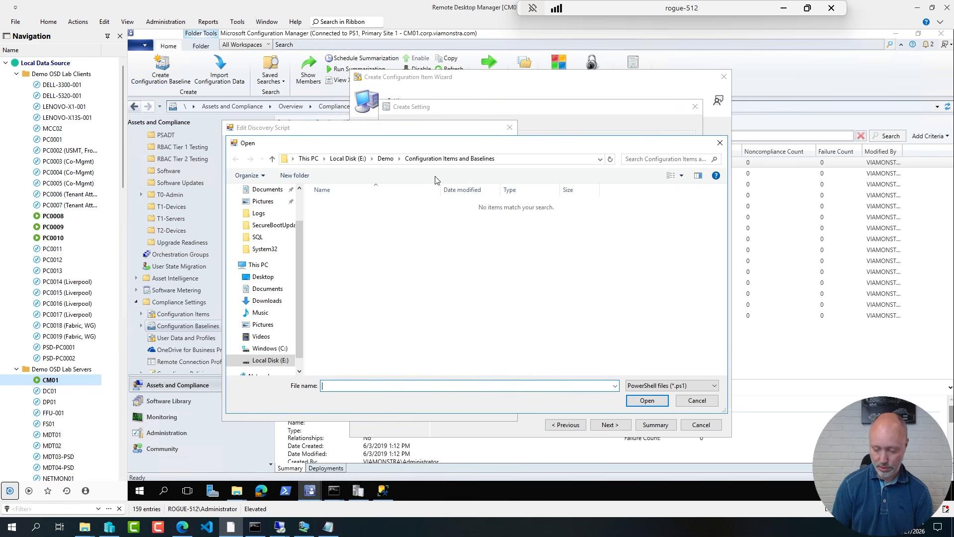
text(\\pc000)
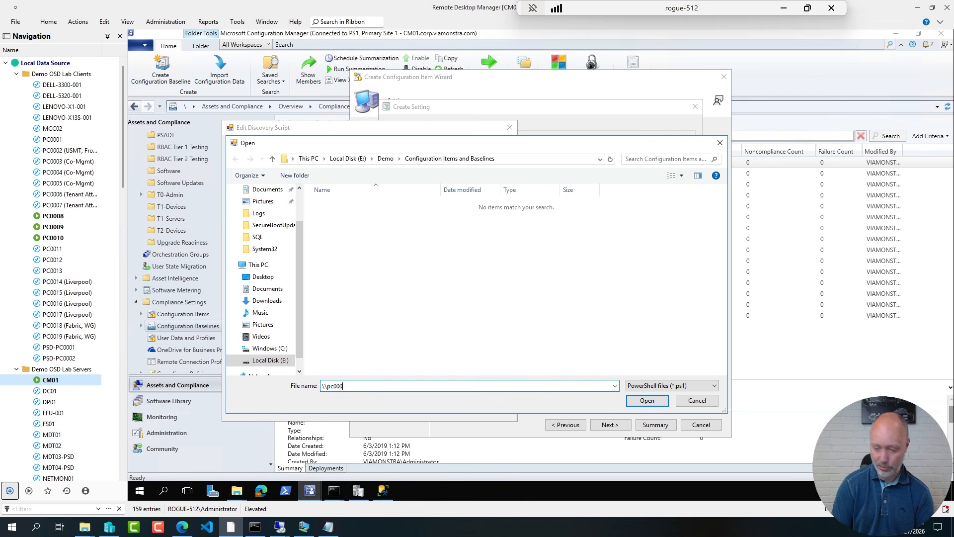
text(8\)
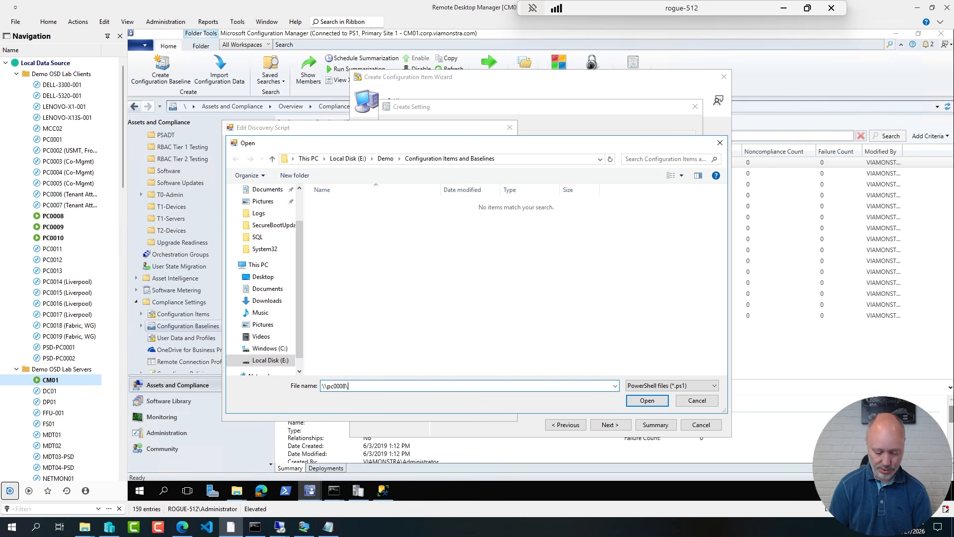
text(c$)
key(Return)
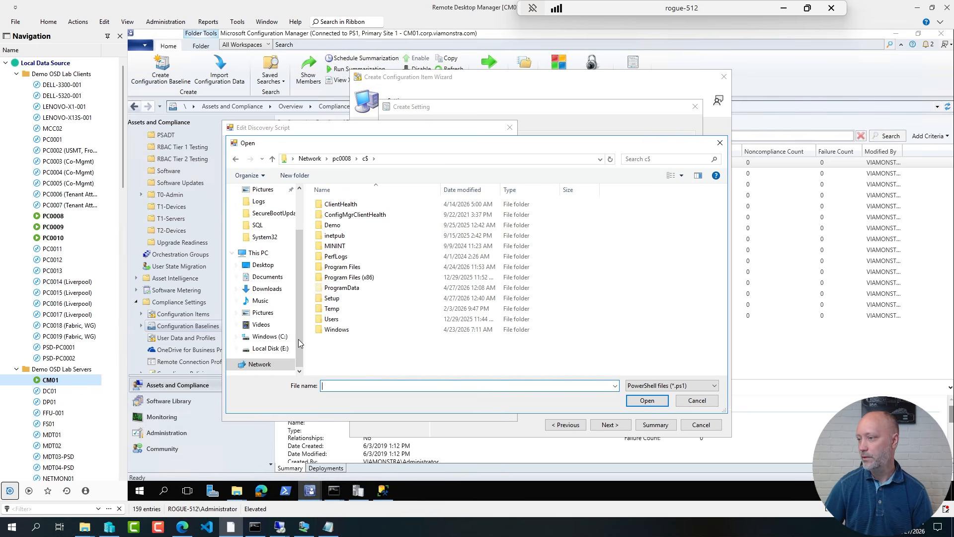
double_click(338, 298)
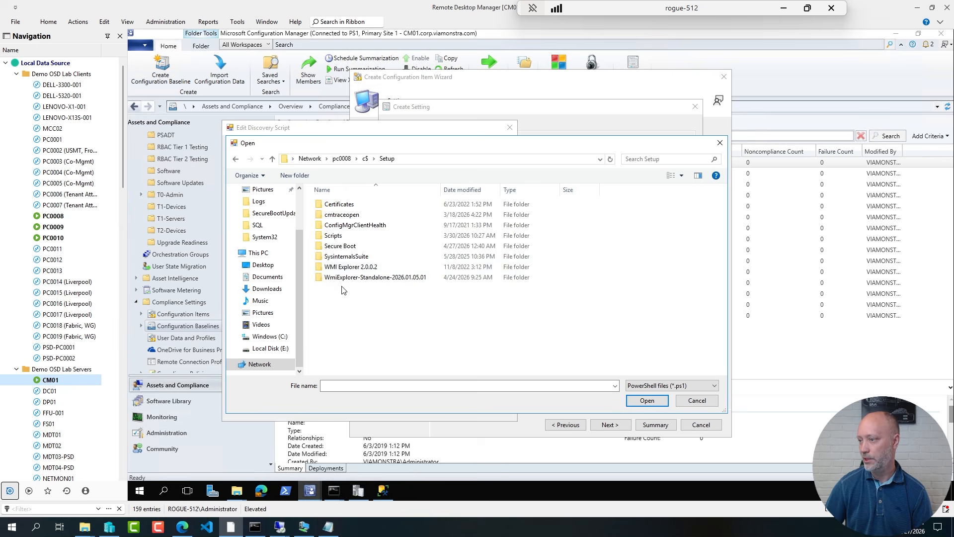
click(346, 247)
double_click(346, 247)
double_click(343, 203)
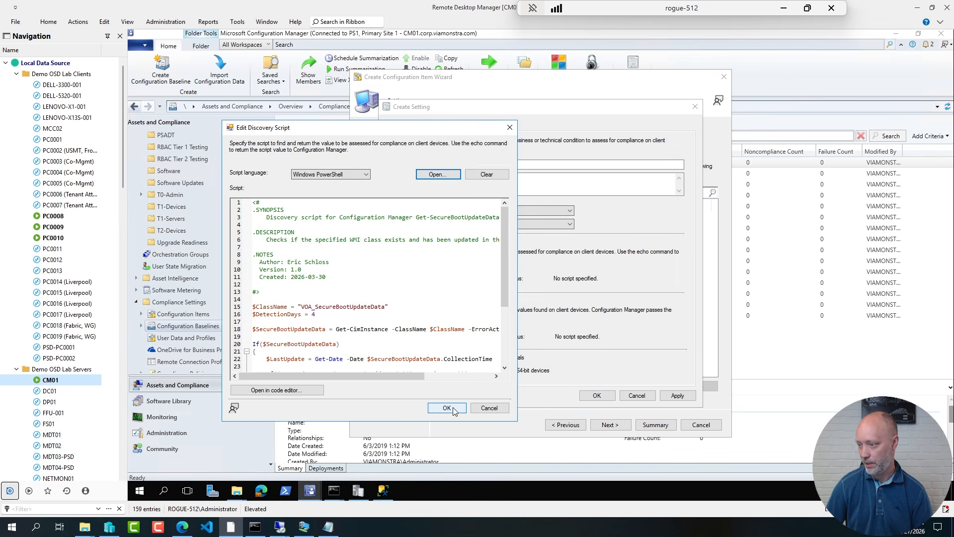
drag(299, 307, 384, 307)
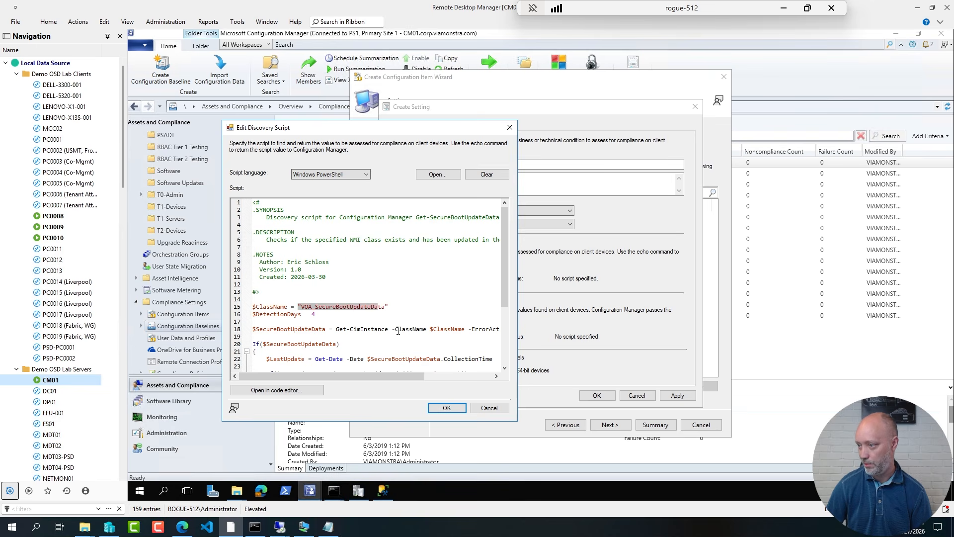
click(448, 408)
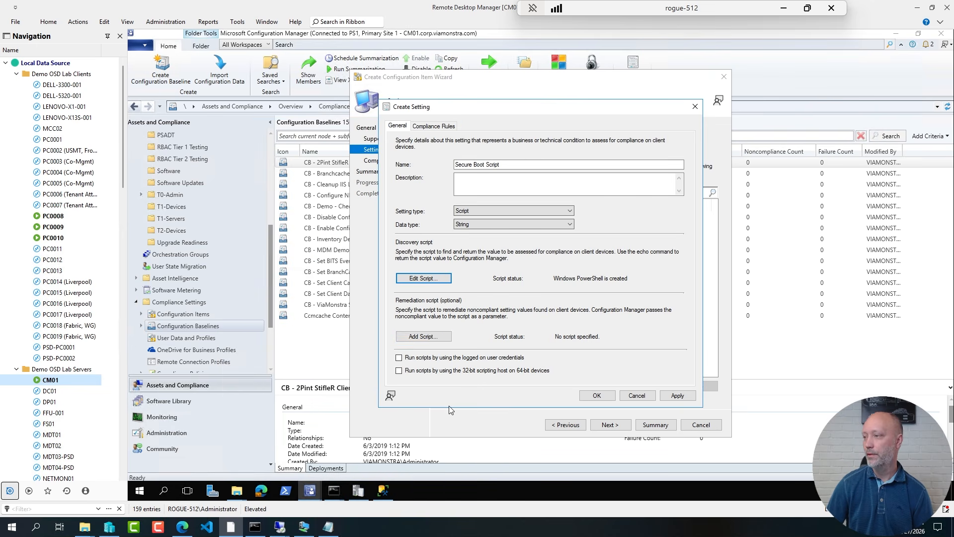
Step: Add Get-SecureBootUpdateData.ps1 from the same Secure Boot folder as the setting's PowerShell remediation script
click(434, 338)
click(450, 191)
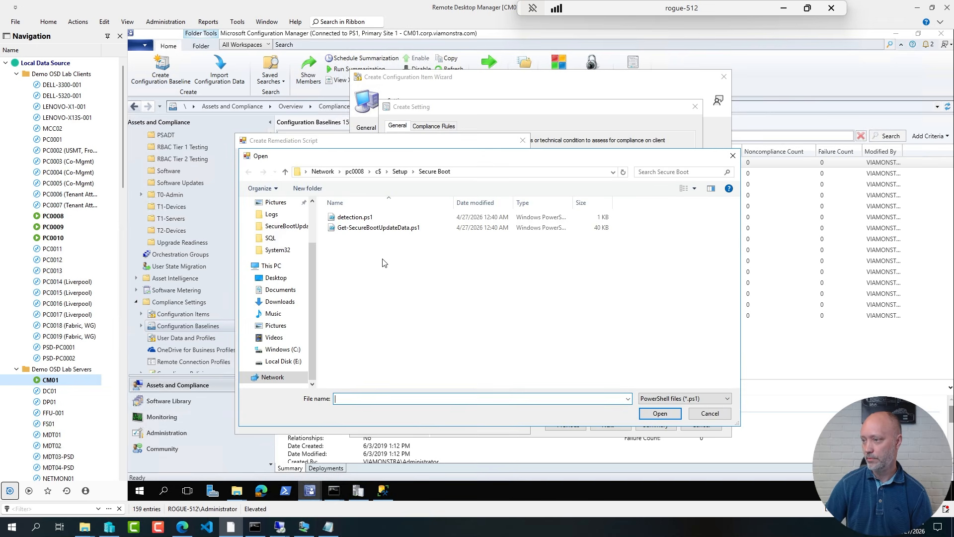
double_click(379, 227)
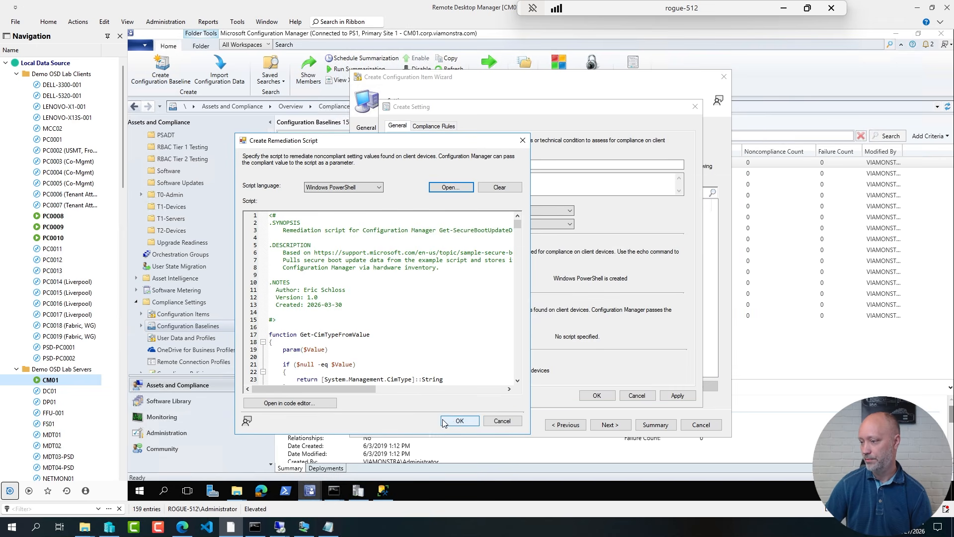
click(451, 421)
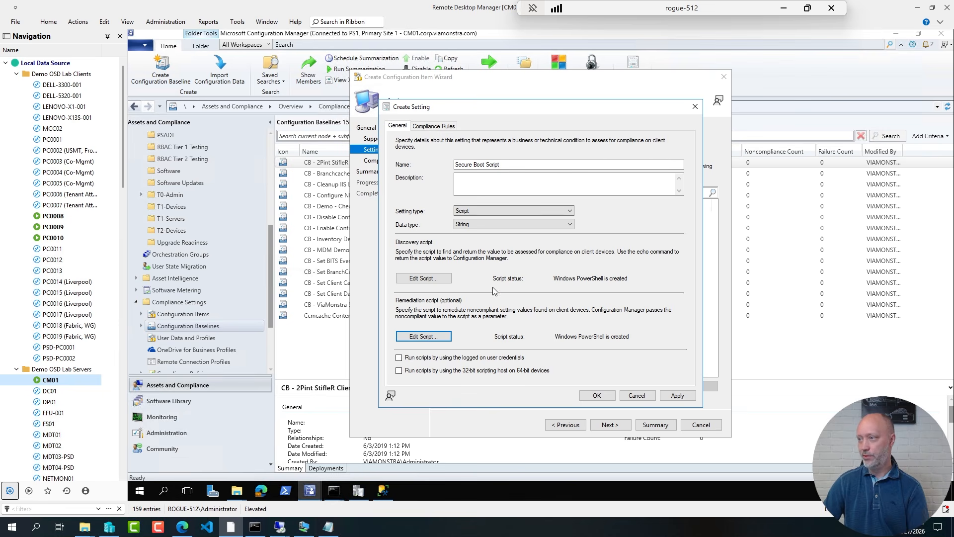
Step: Enable tracking of remediation history for the setting and create a compliance rule named "Secure Boot Compliance"
click(432, 127)
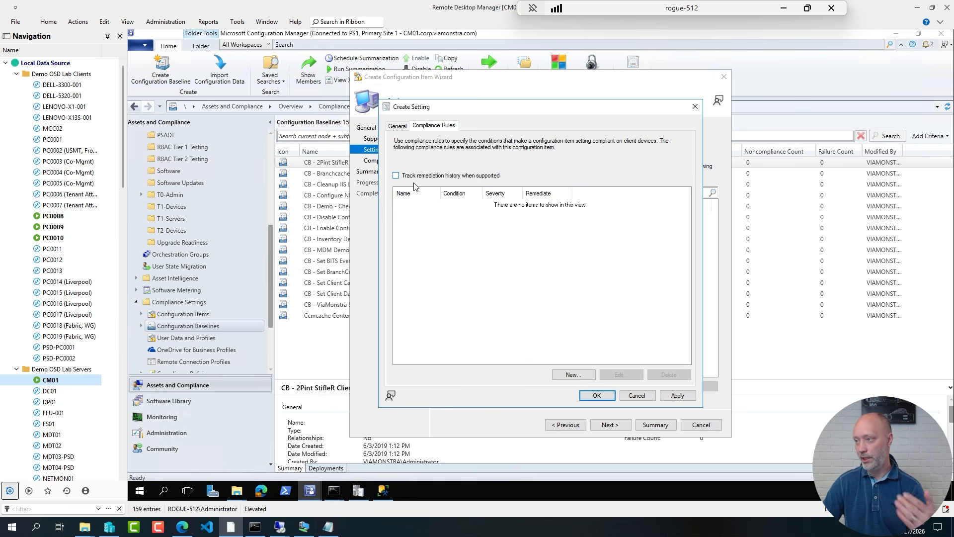
click(395, 176)
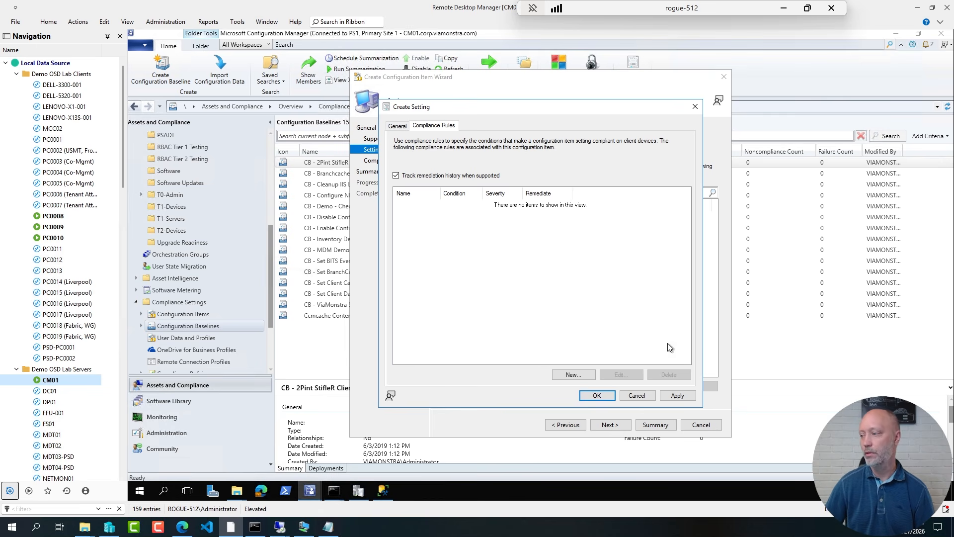
click(572, 376)
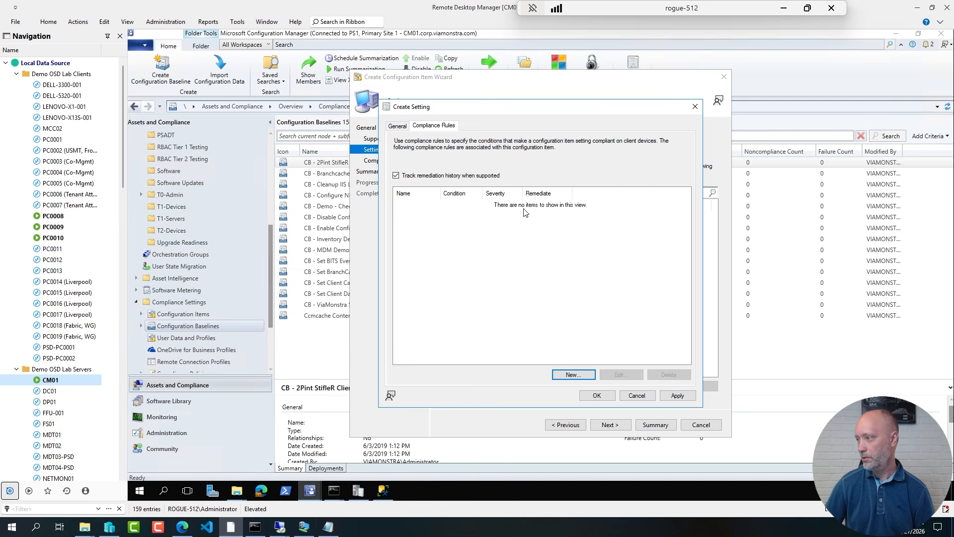
click(572, 375)
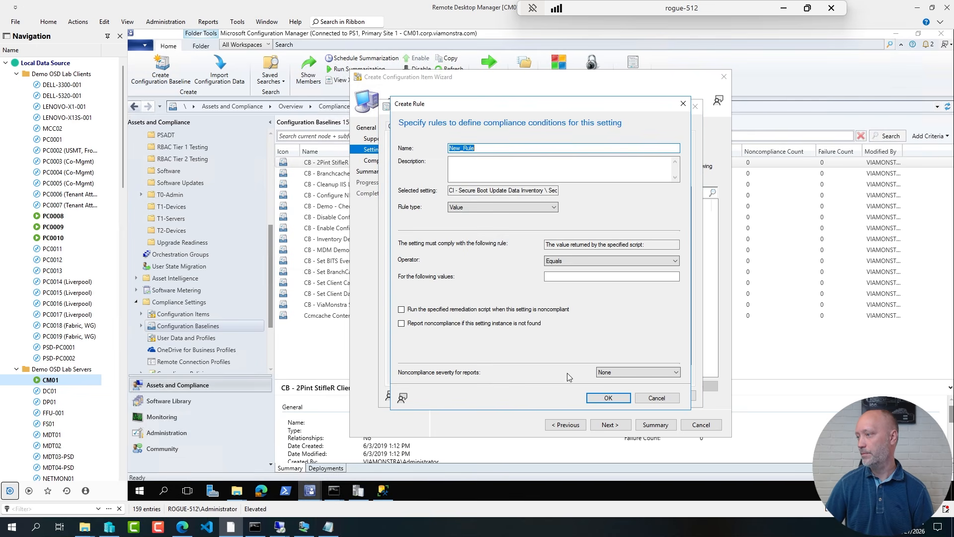
text(Secure Boot Compliance)
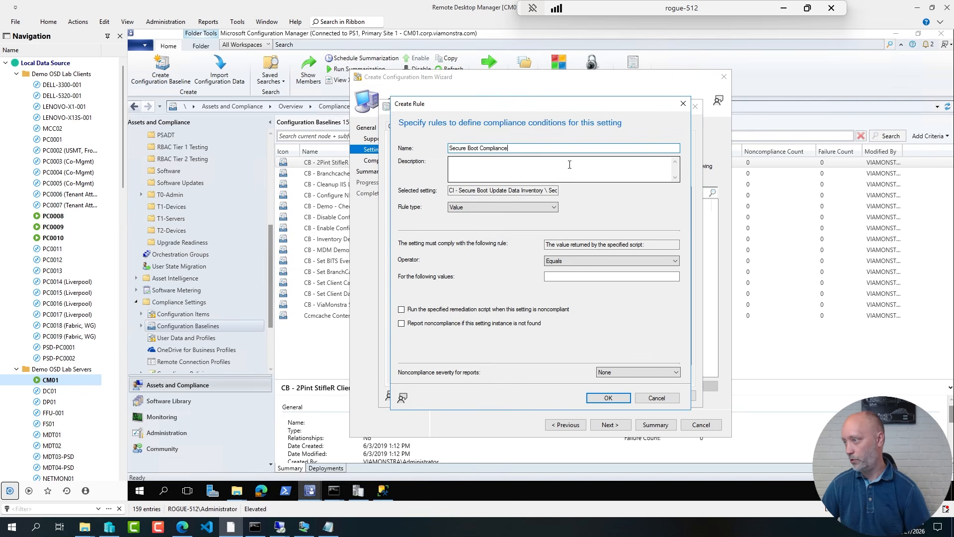
Step: Set the rule to equal "Compliant", run the remediation script when noncompliant, report noncompliance if the setting instance is not found, and save it
click(575, 277)
text(Co)
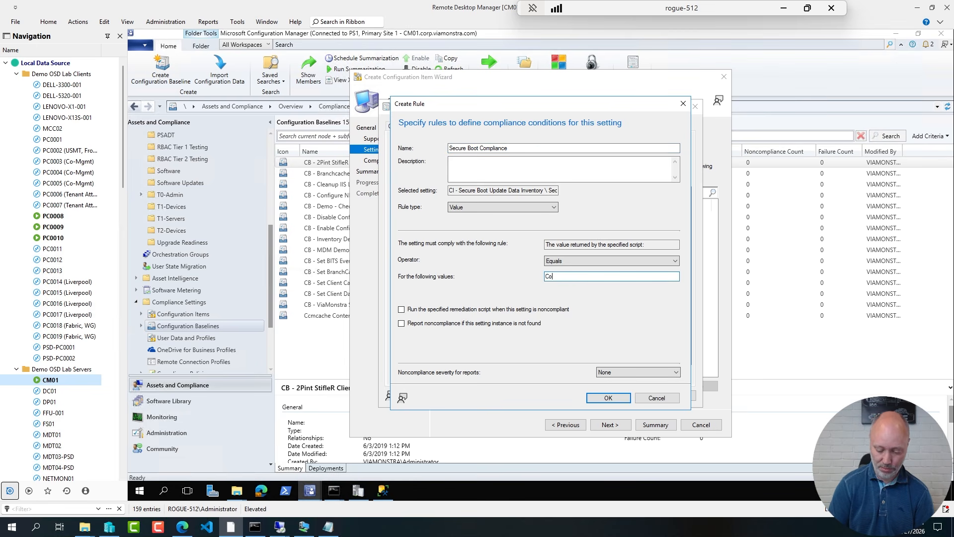
text(mpliant)
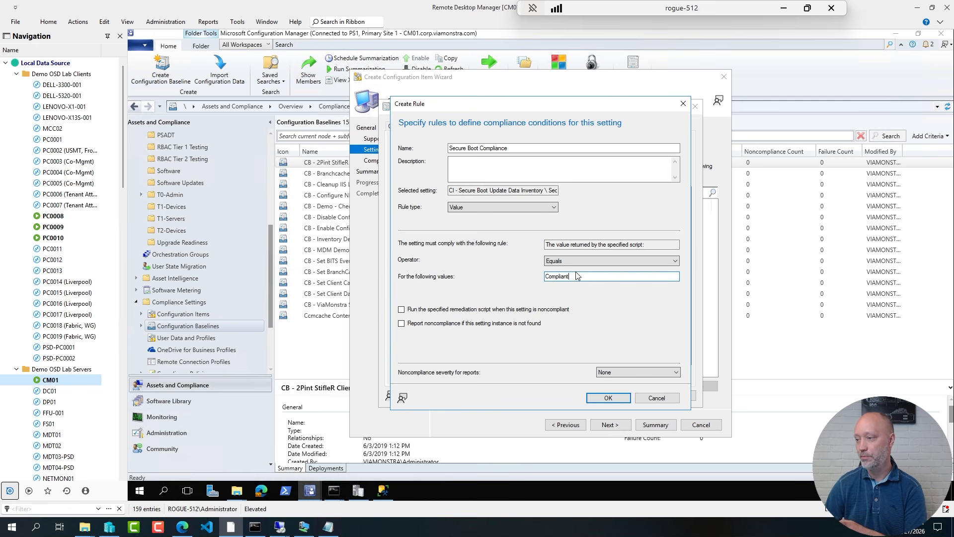
click(401, 310)
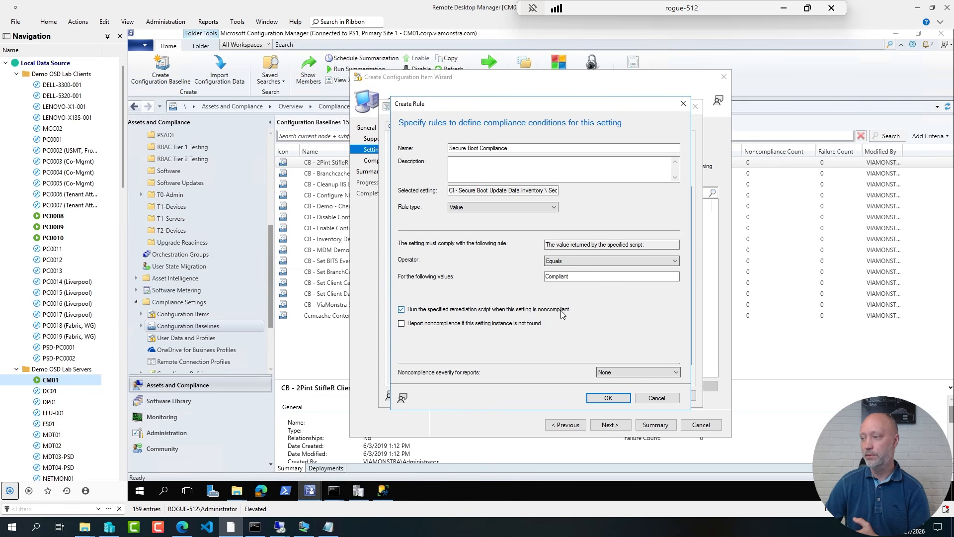
click(401, 323)
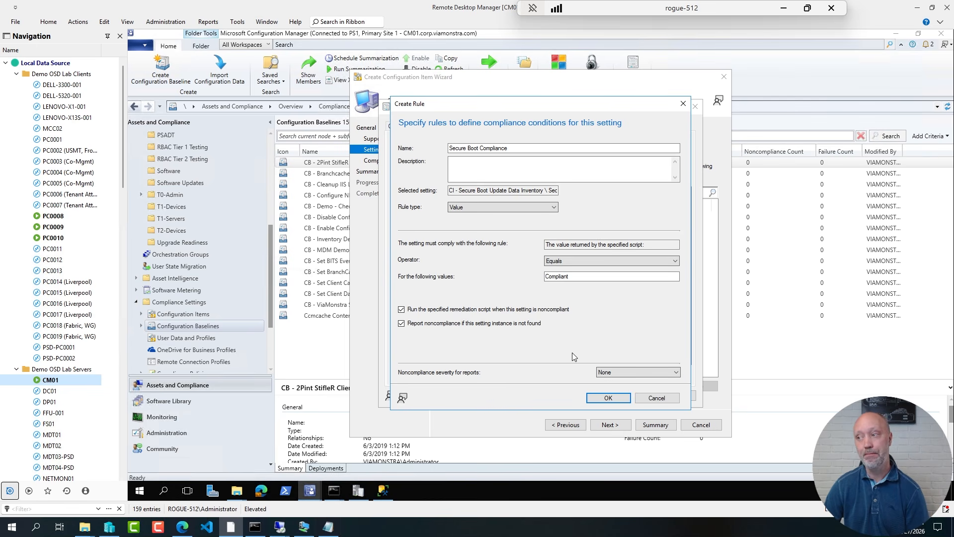
click(605, 400)
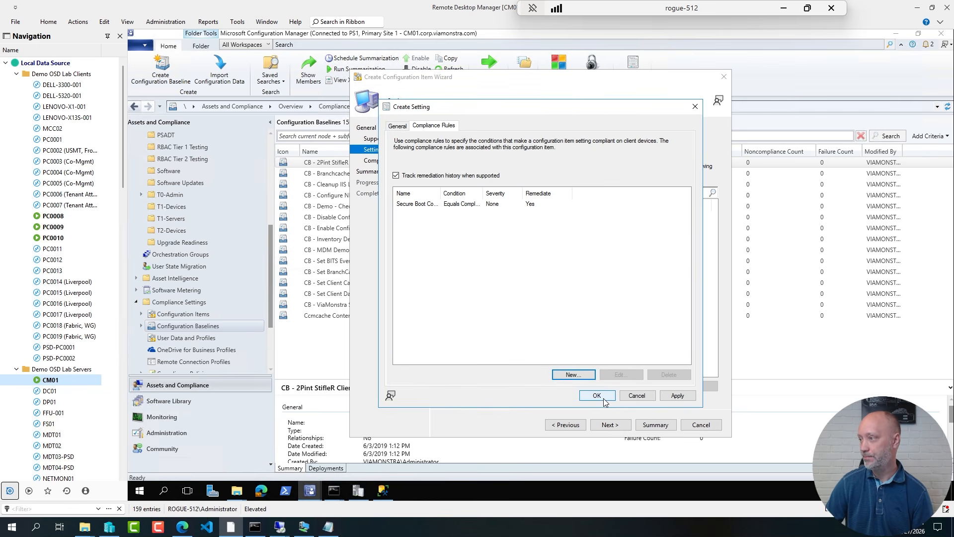
Step: Save the Secure Boot Script setting and complete the configuration item wizard with its existing compliance rule
click(600, 395)
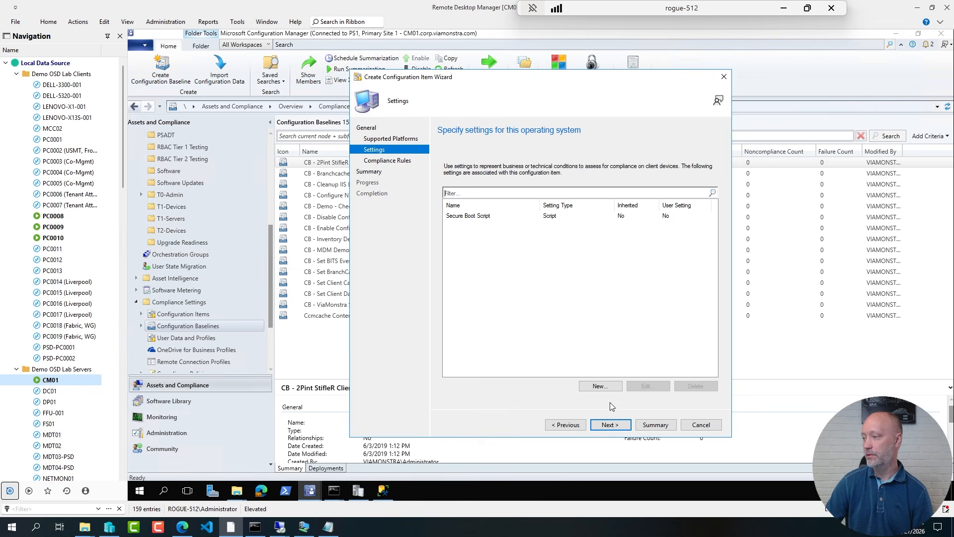
click(611, 426)
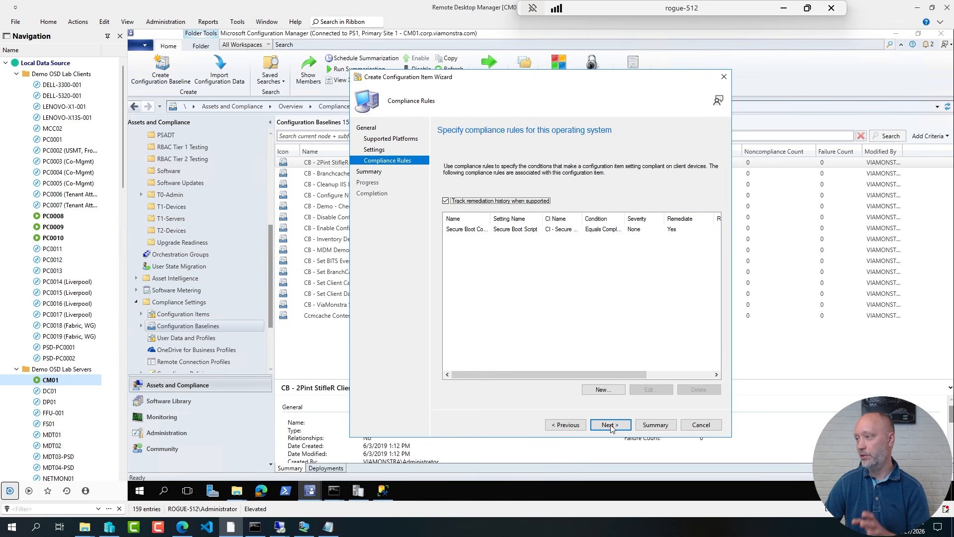
click(613, 426)
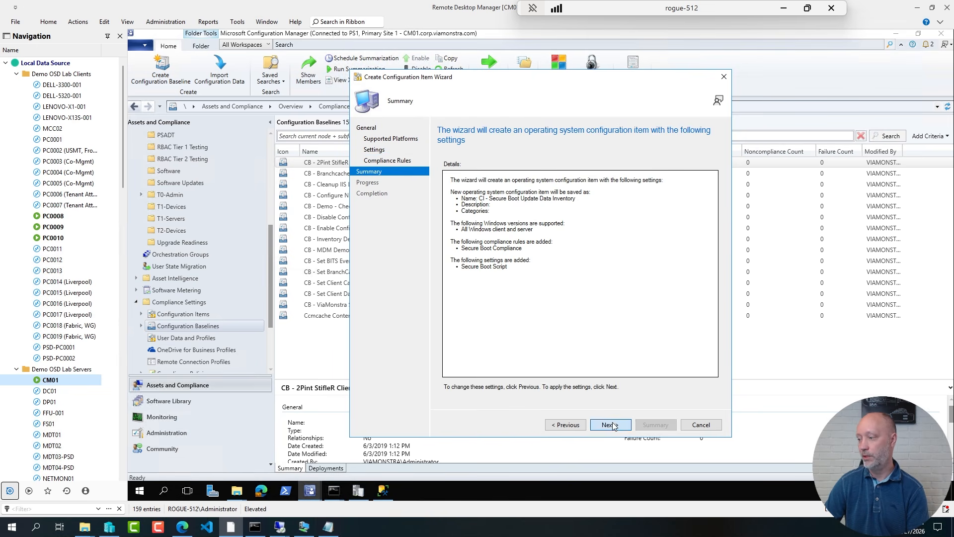
click(613, 425)
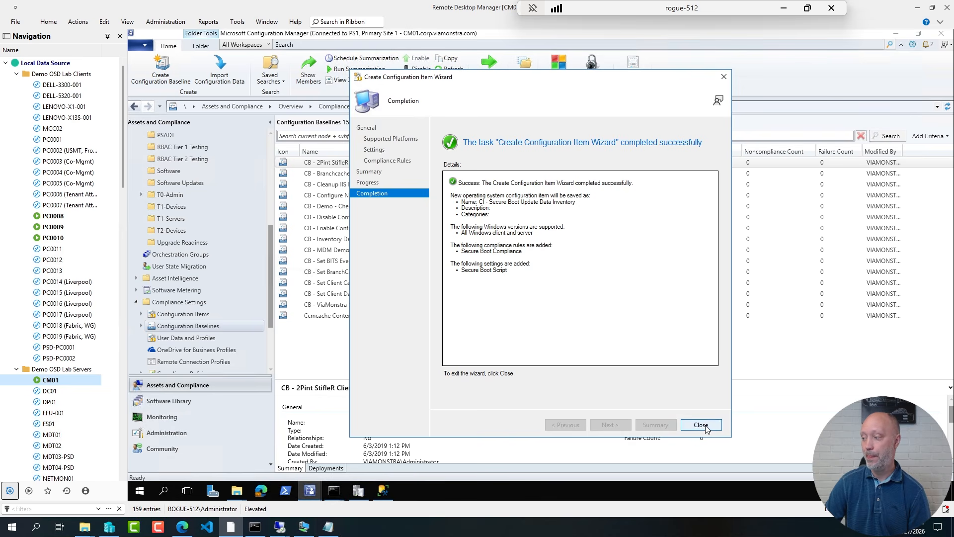
click(702, 425)
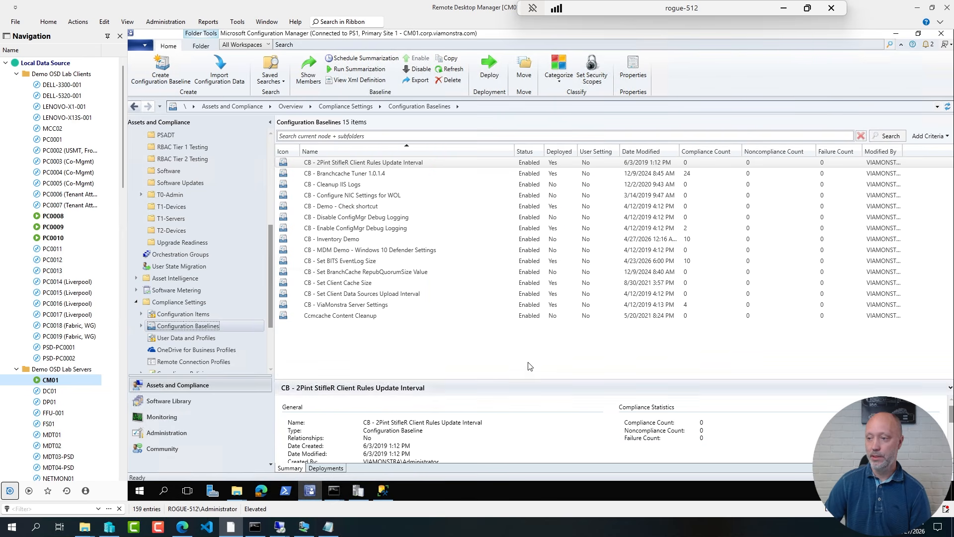
Step: Create a new configuration baseline named "CB - Secure Boot Update Data Inventory"
right_click(217, 328)
click(252, 334)
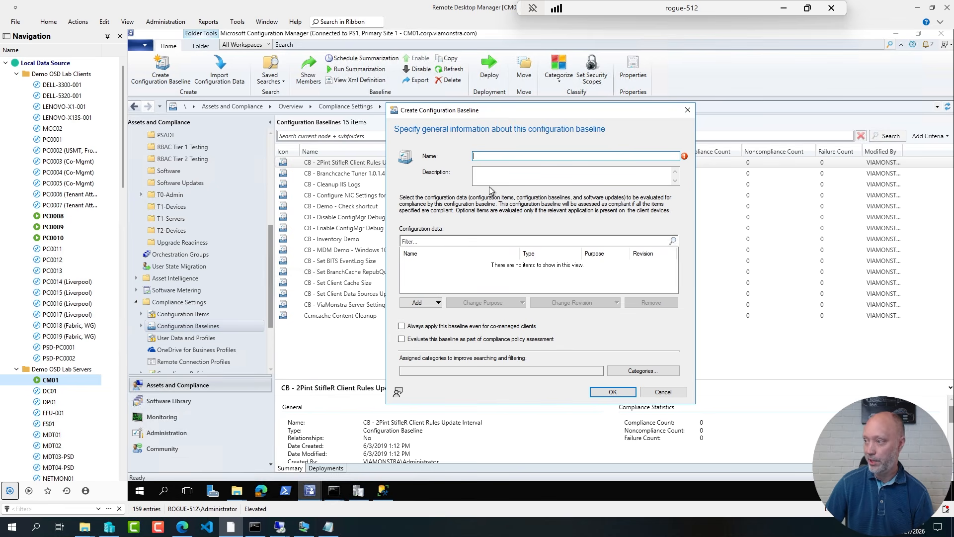
text(CB - Secure Boot Update Data Inventory)
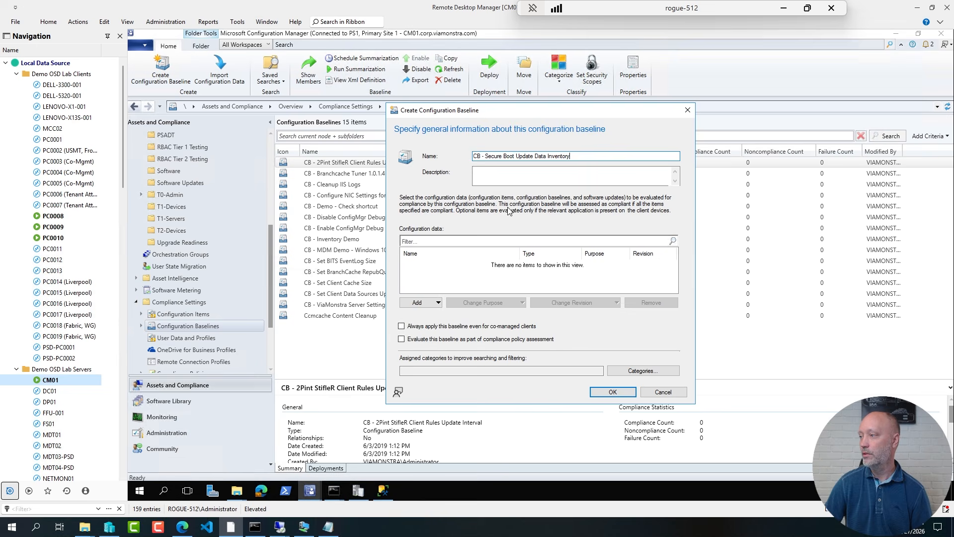
Step: Add the CI - Secure Boot Update Data Inventory configuration item and save the baseline as always applied even for co-managed clients
click(423, 303)
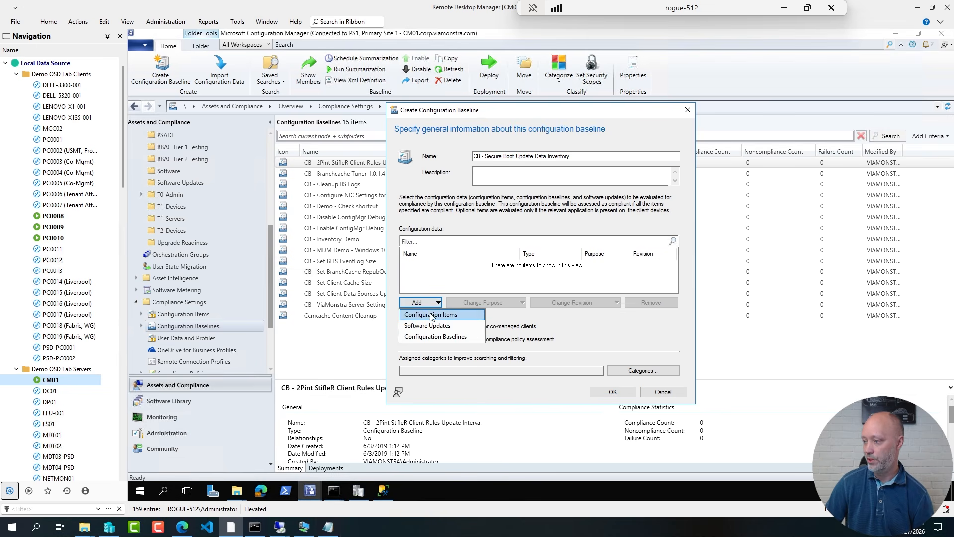
click(430, 313)
click(419, 166)
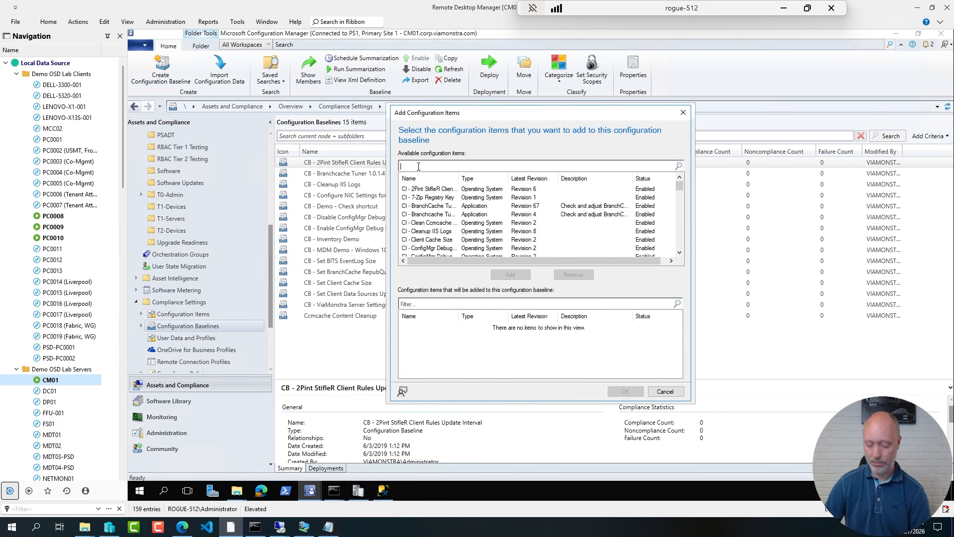
text(secure)
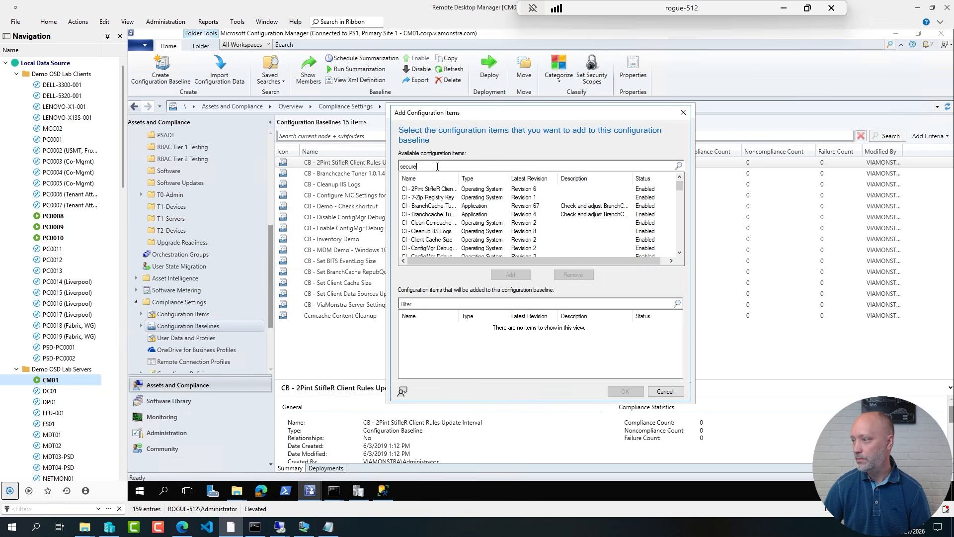
click(678, 166)
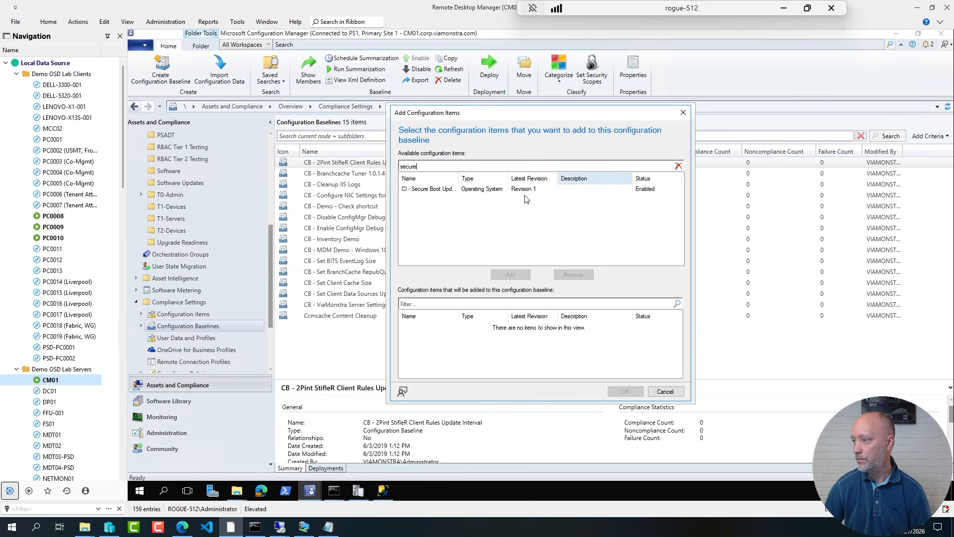
click(435, 190)
double_click(435, 190)
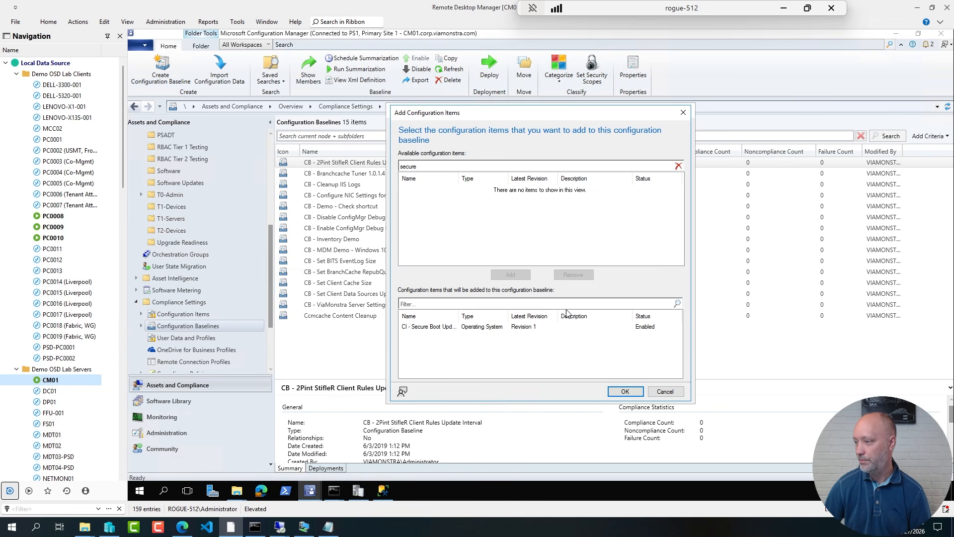
click(629, 392)
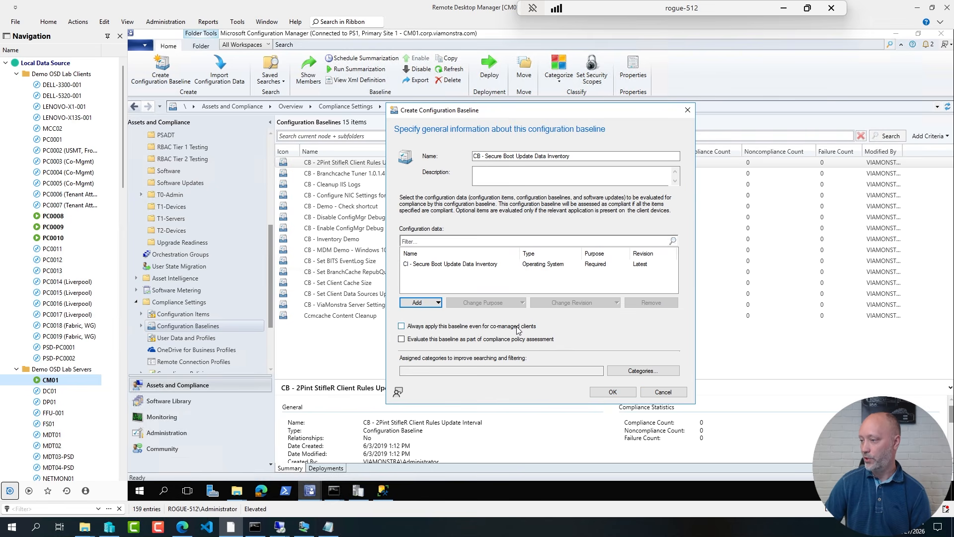
click(402, 326)
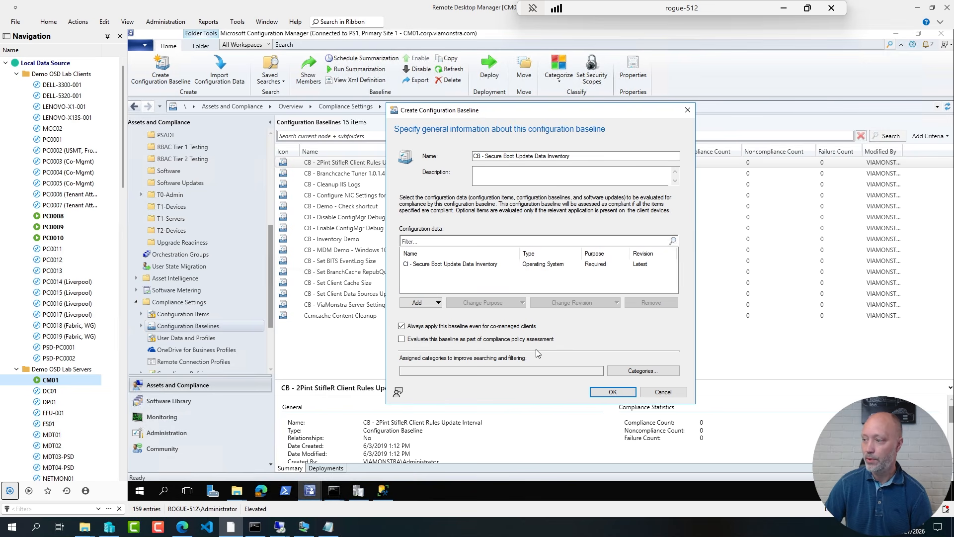
click(612, 392)
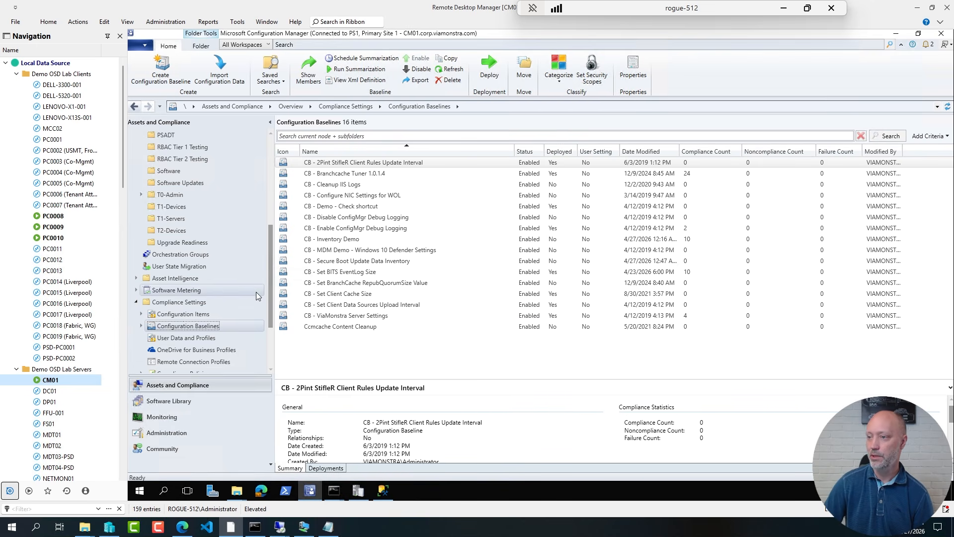
Step: Check the members of the Secure Boot Data Inventory device collection in the Compliance Settings collection folder
scroll(240, 266, up, 4)
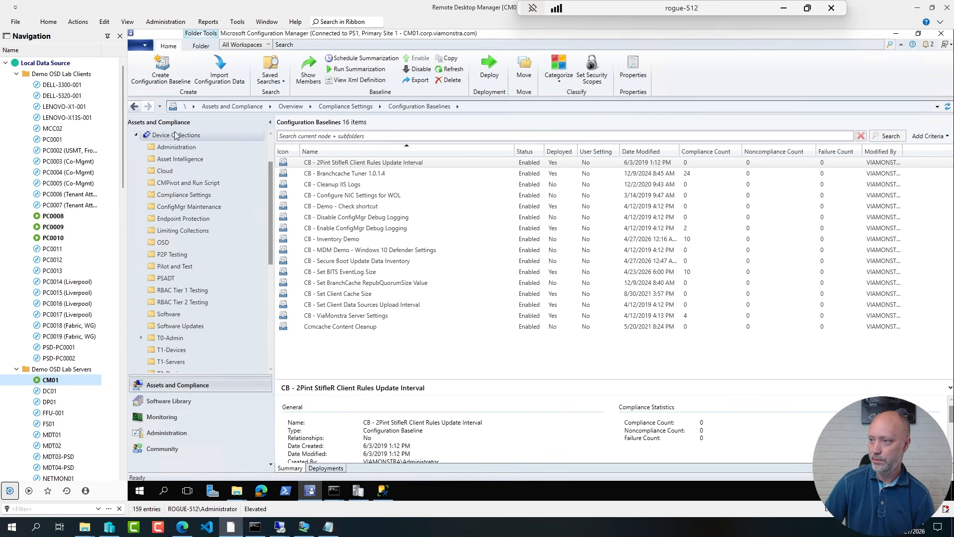
click(184, 194)
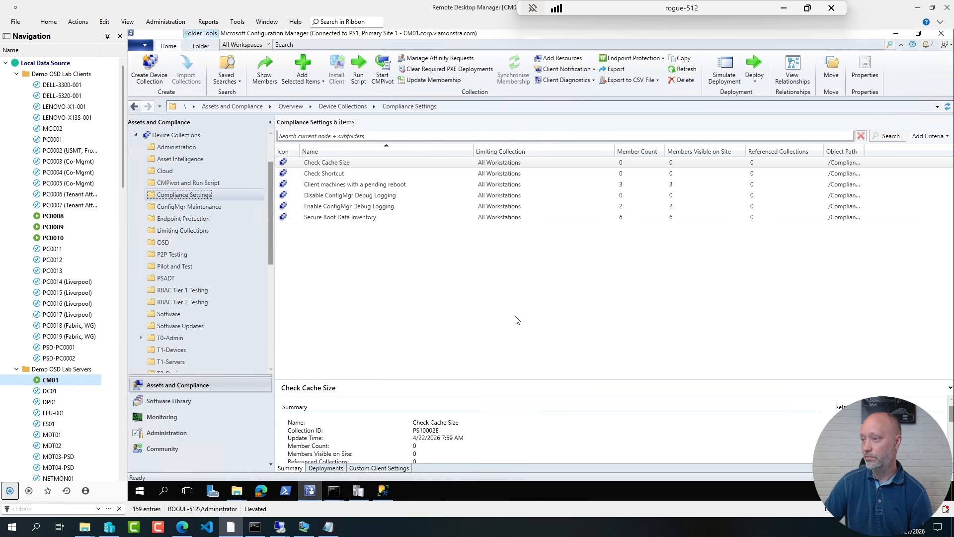
click(341, 219)
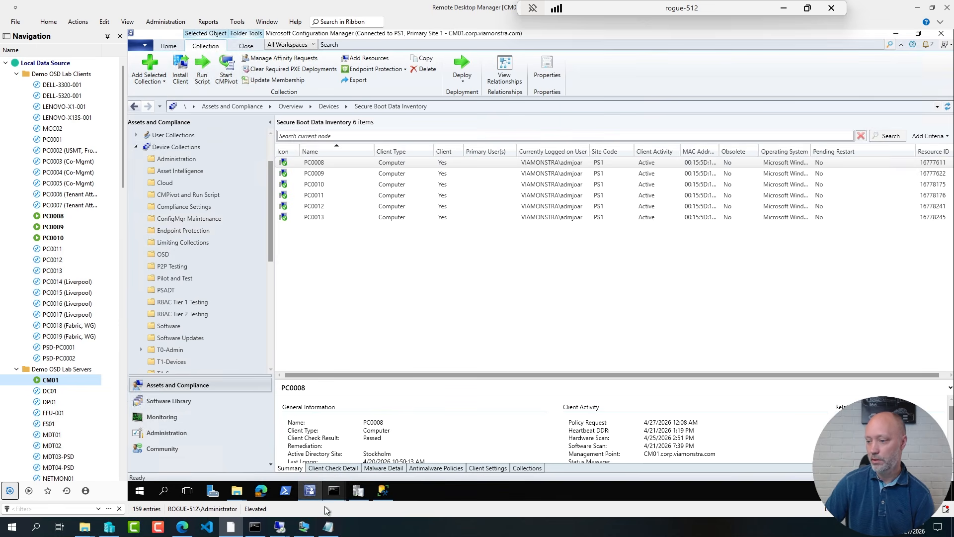
Step: Start a deployment of CB - Secure Boot Update Data Inventory and target the Secure Boot Data Inventory device collection
scroll(227, 313, down, 2)
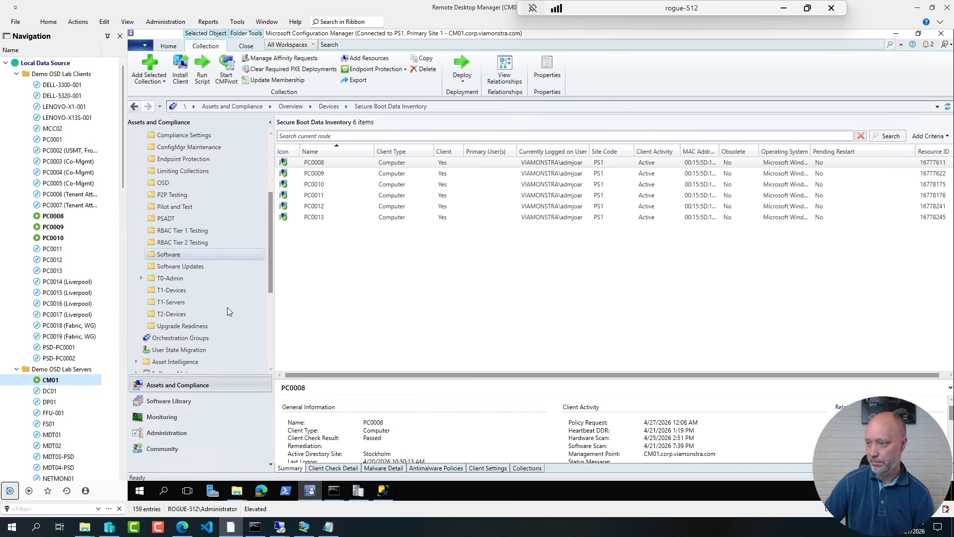
scroll(228, 312, down, 5)
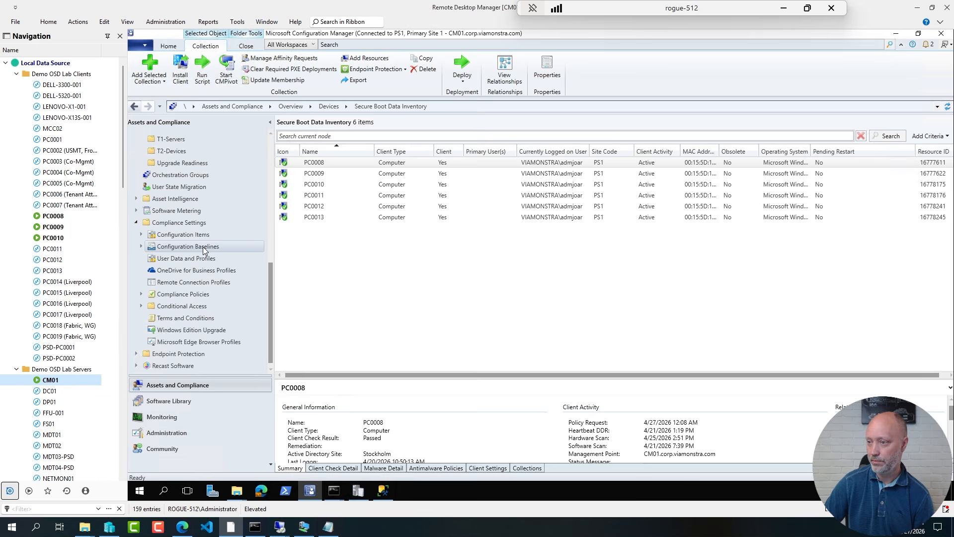
click(204, 247)
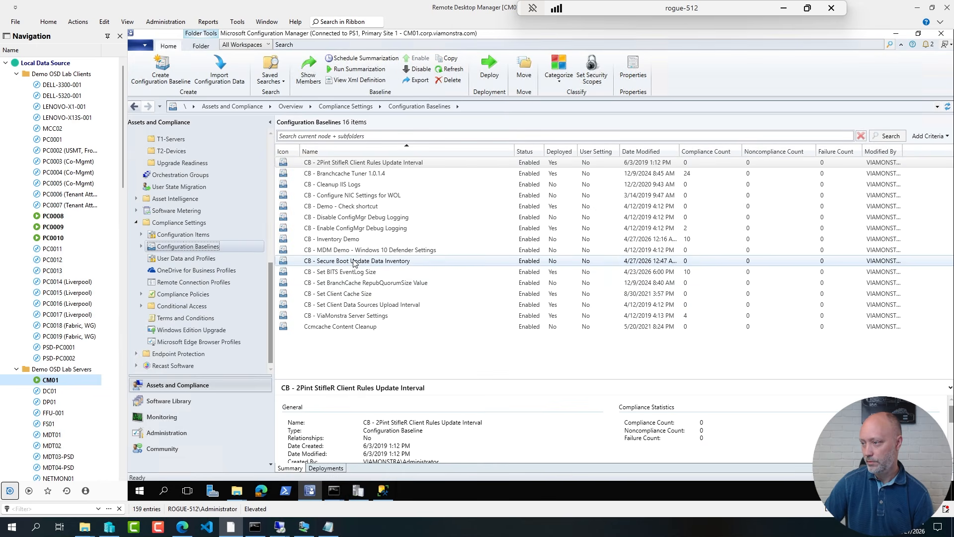
right_click(353, 261)
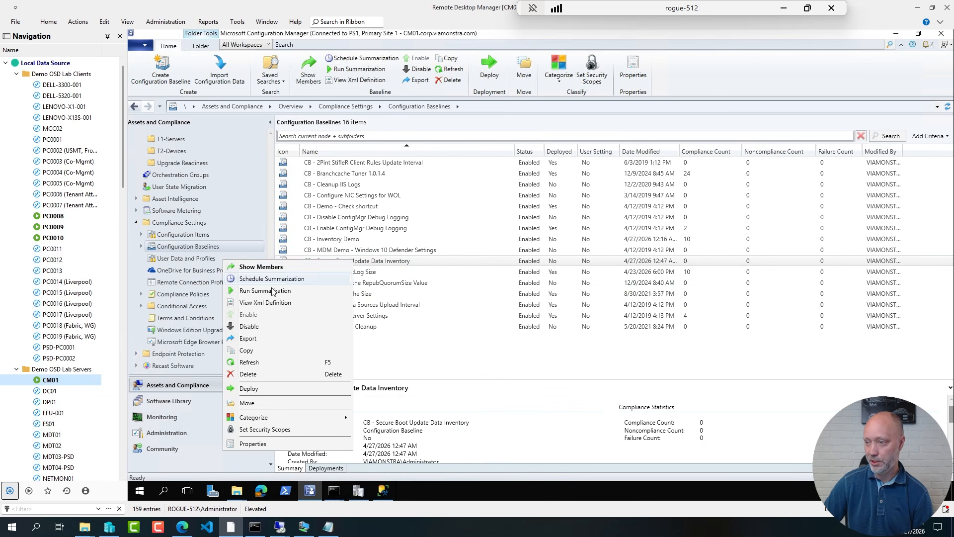
click(249, 389)
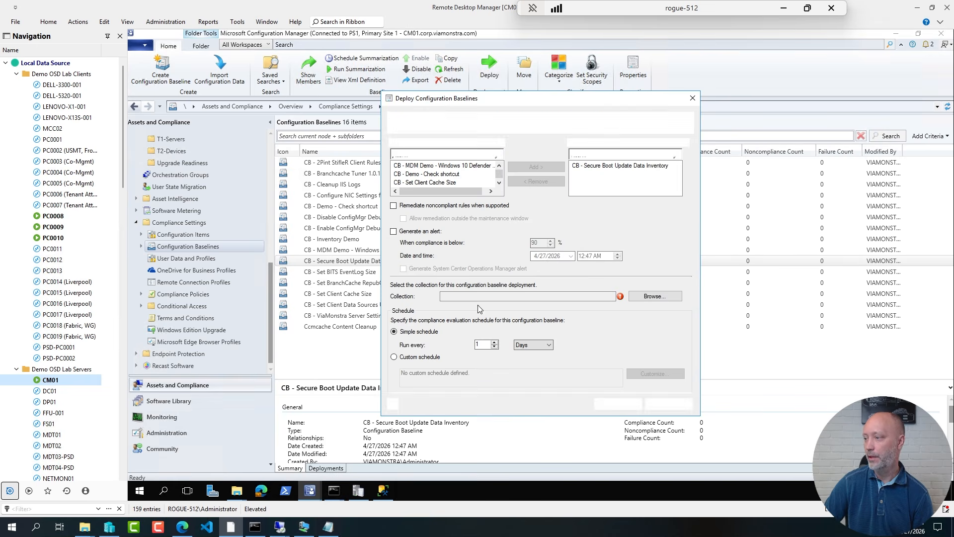
click(655, 296)
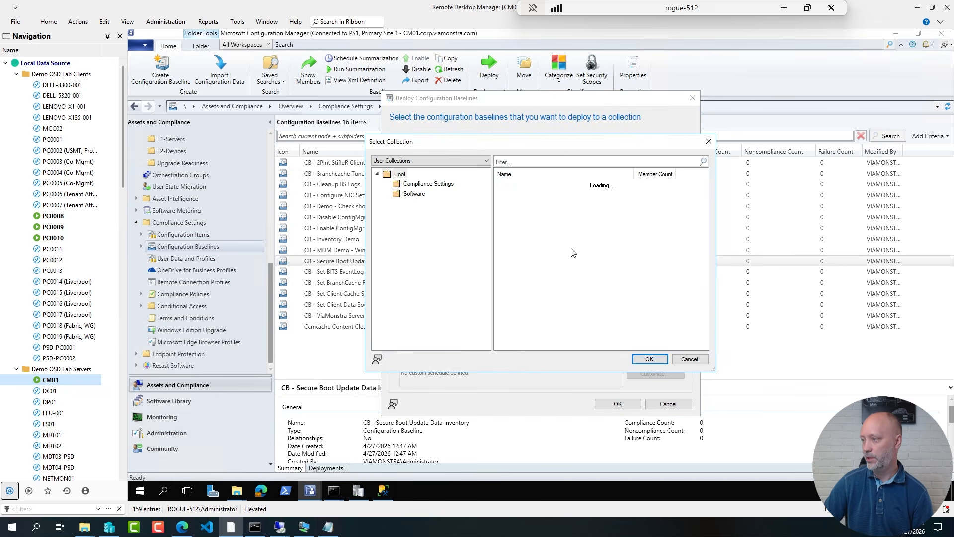
click(405, 161)
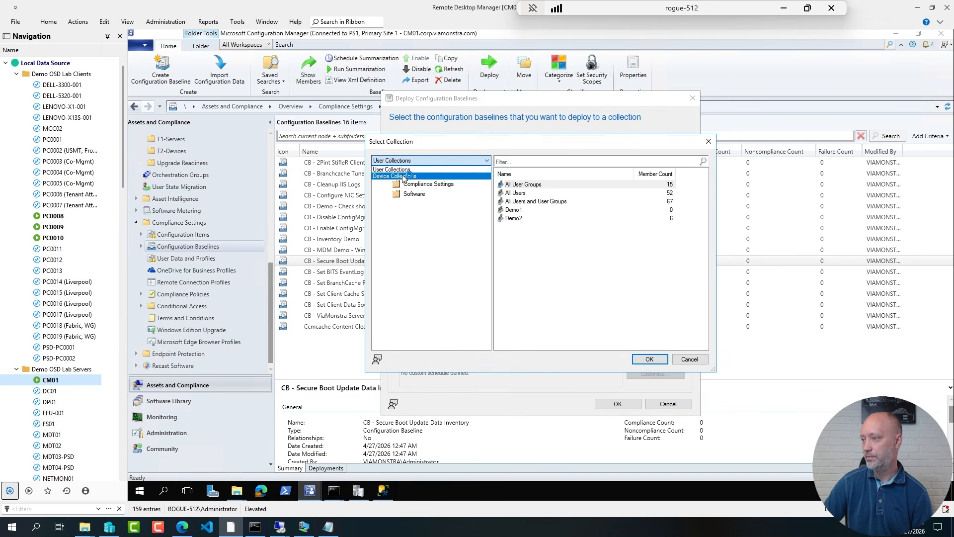
click(405, 176)
double_click(529, 227)
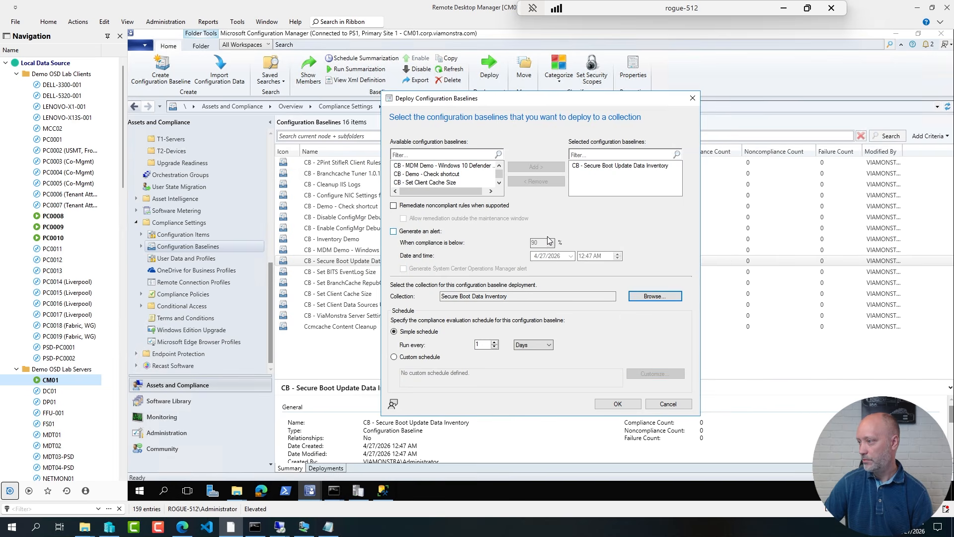
Step: Deploy the baseline with noncompliant-rule remediation, also outside the maintenance window, and a simple evaluation schedule of every 4 days
click(417, 206)
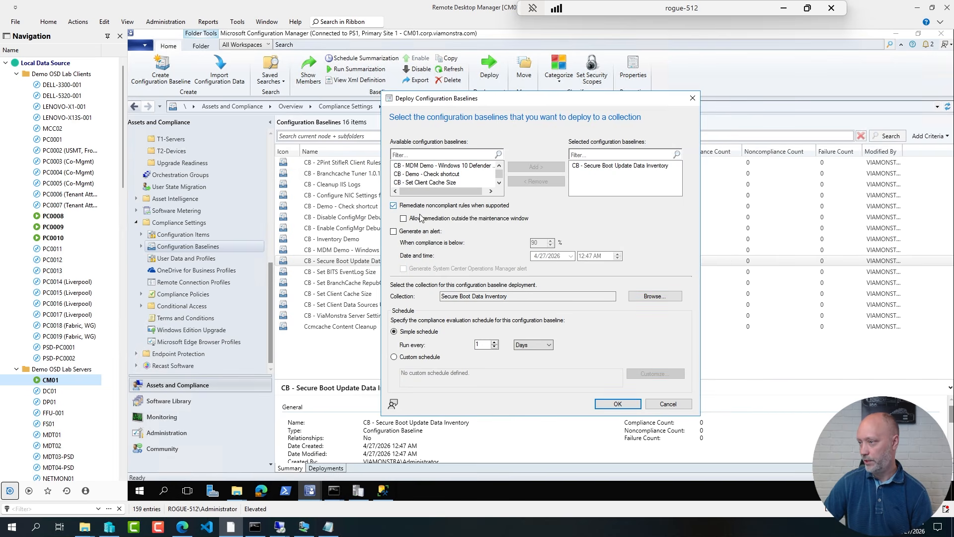
click(406, 220)
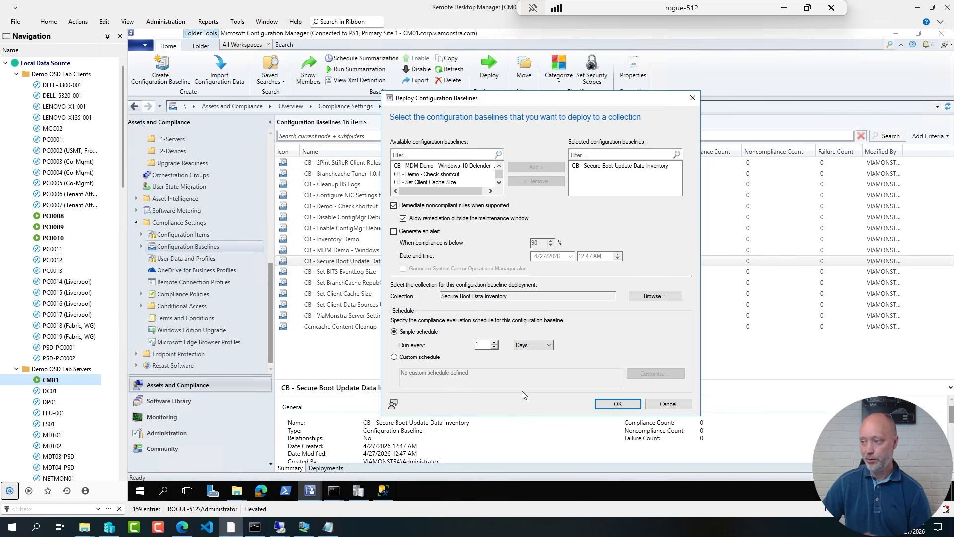
double_click(489, 345)
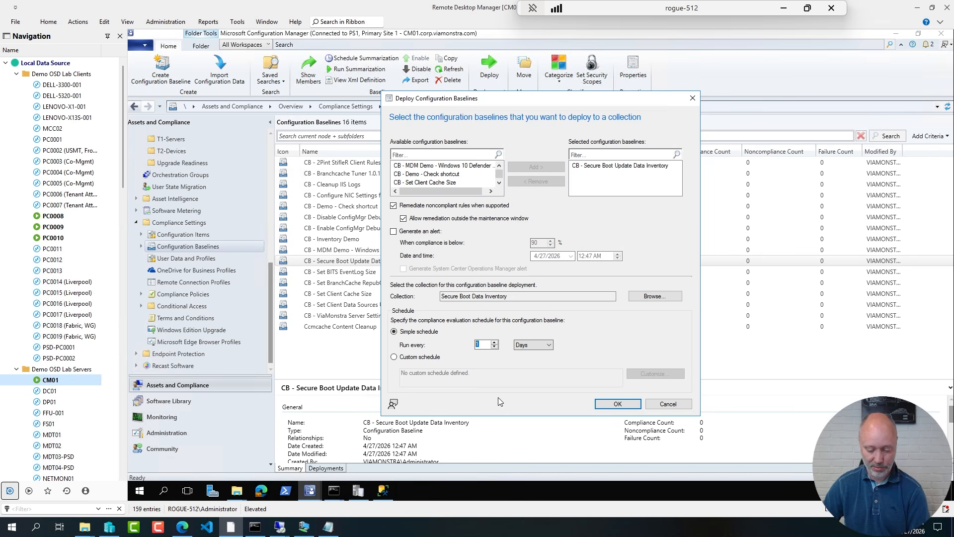
text(7)
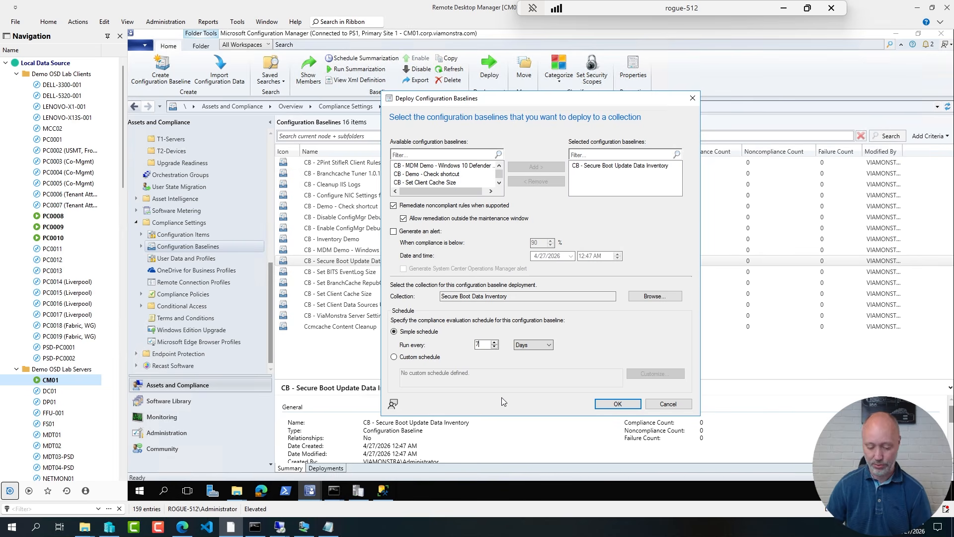
key(BackSpace)
text(4)
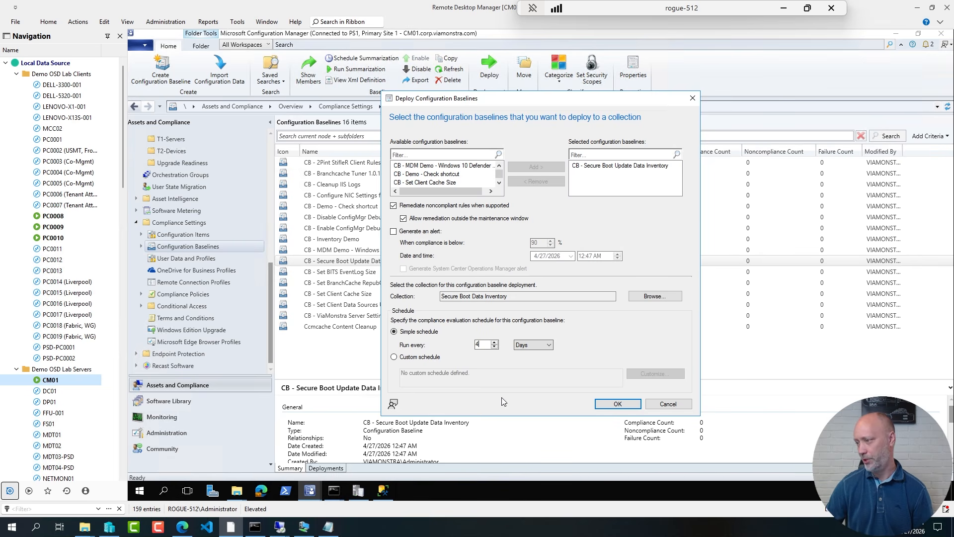
click(621, 405)
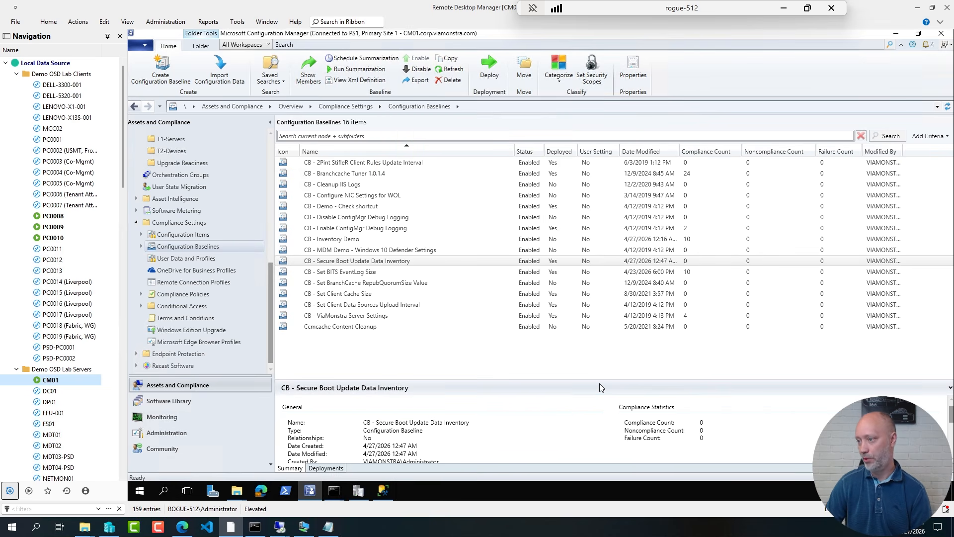
Step: Switch to the Notepad checklist and highlight item 5, "Verifying the Configuration Baseline on a client"
click(332, 532)
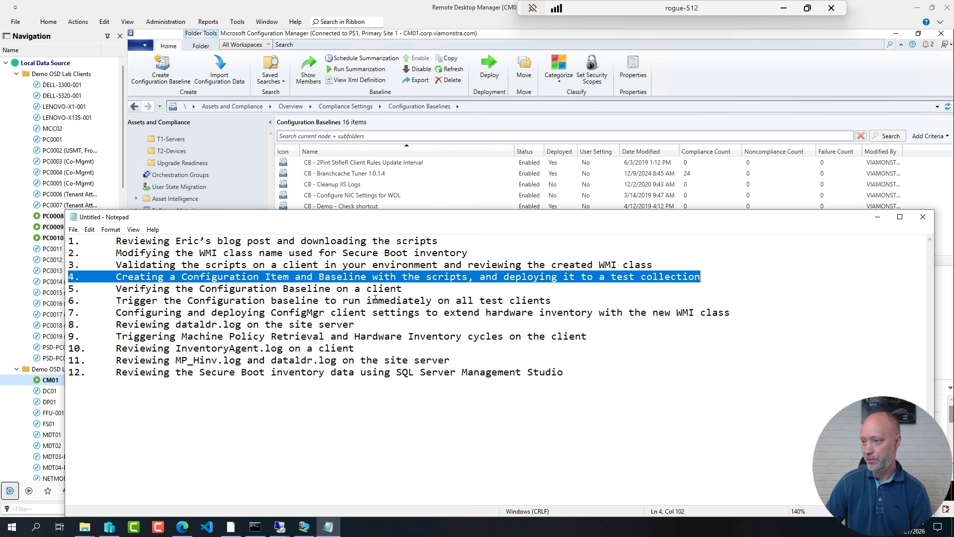
click(257, 291)
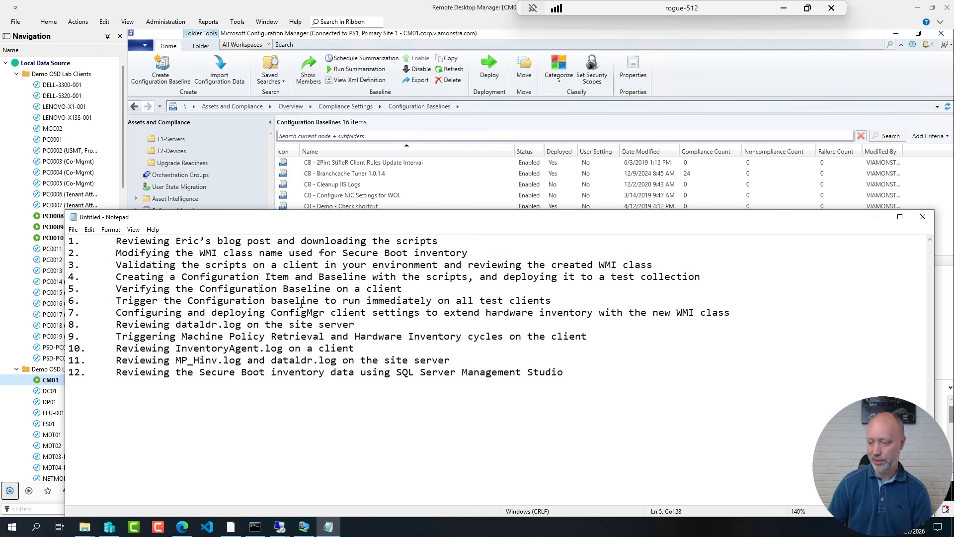
key(Home)
key(shift+End)
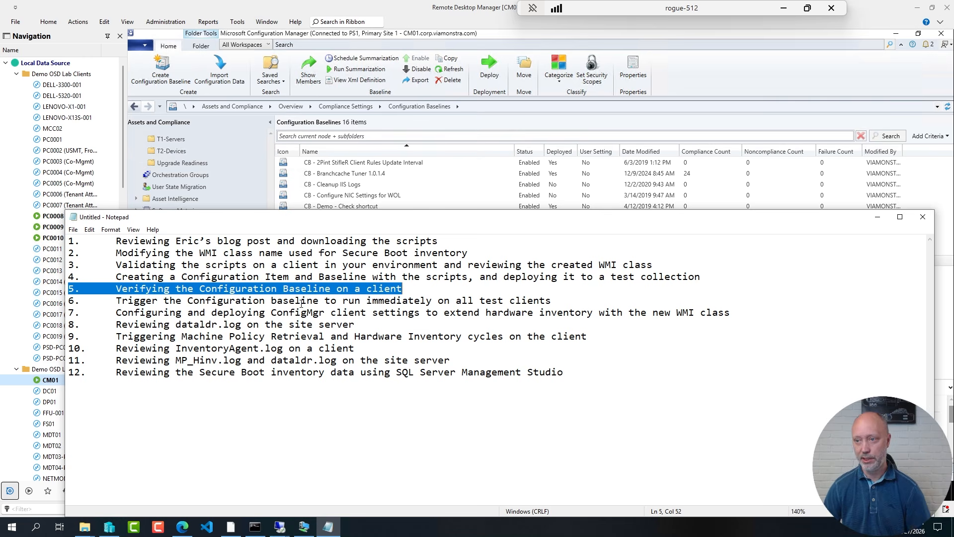
Step: Switch to the PC0008 session and open the Configuration Manager client properties with "control smscfgrc"
click(57, 222)
click(56, 218)
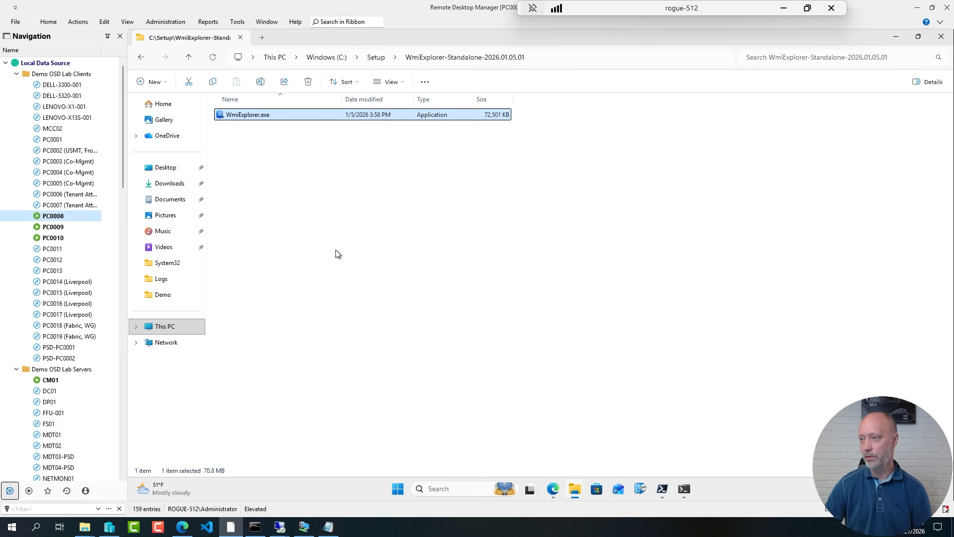
click(396, 287)
key(super+r)
text(cont)
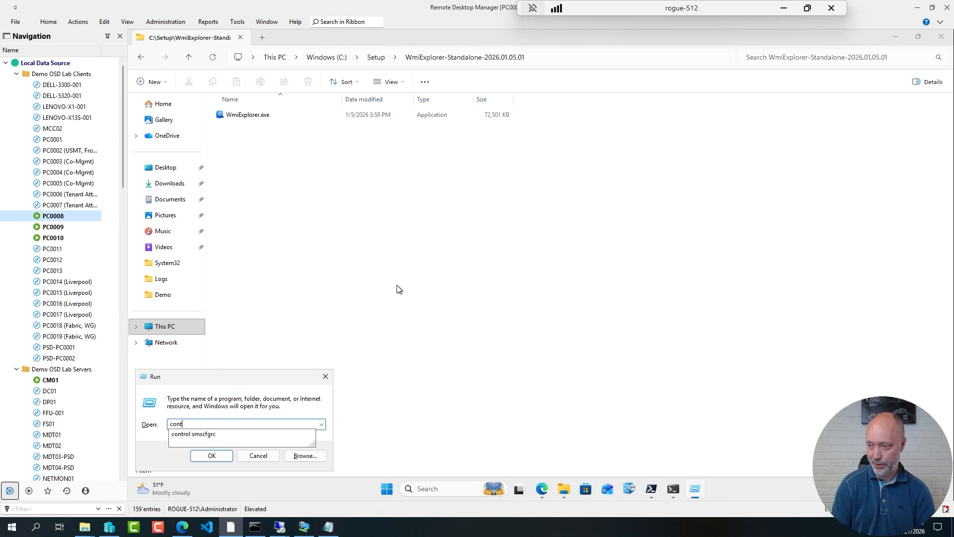
text(r)
key(Down)
key(Return)
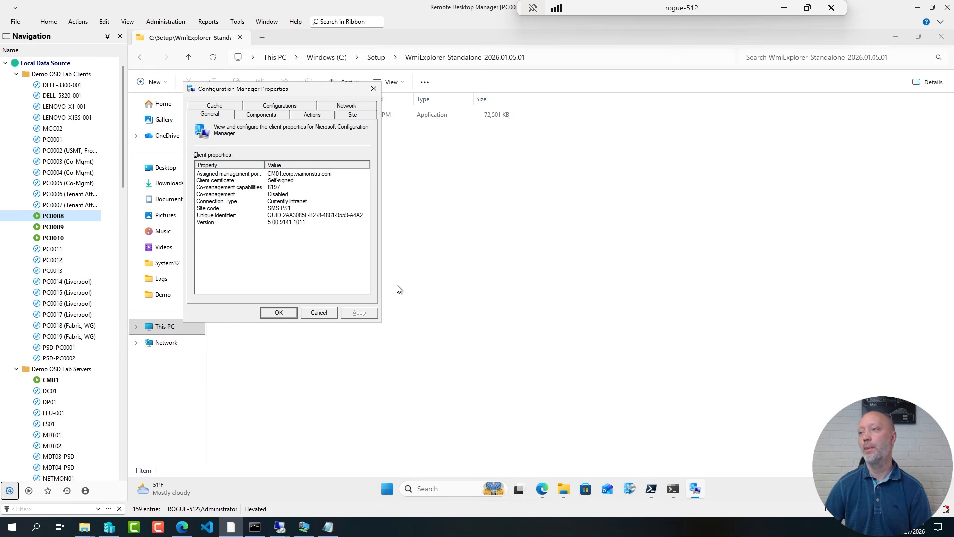
Step: Run the Machine Policy Retrieval & Evaluation Cycle on the PC0008 client
click(312, 114)
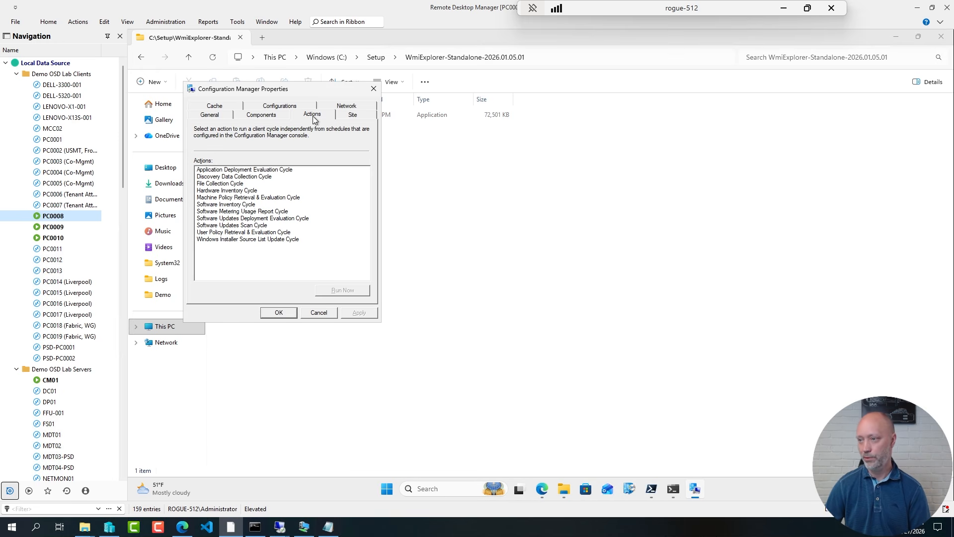
click(248, 197)
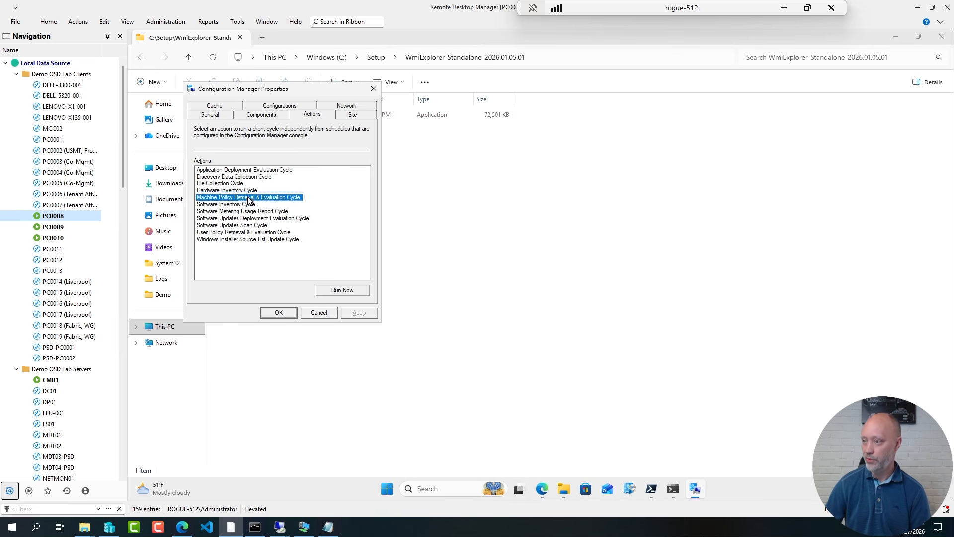
click(350, 291)
click(616, 297)
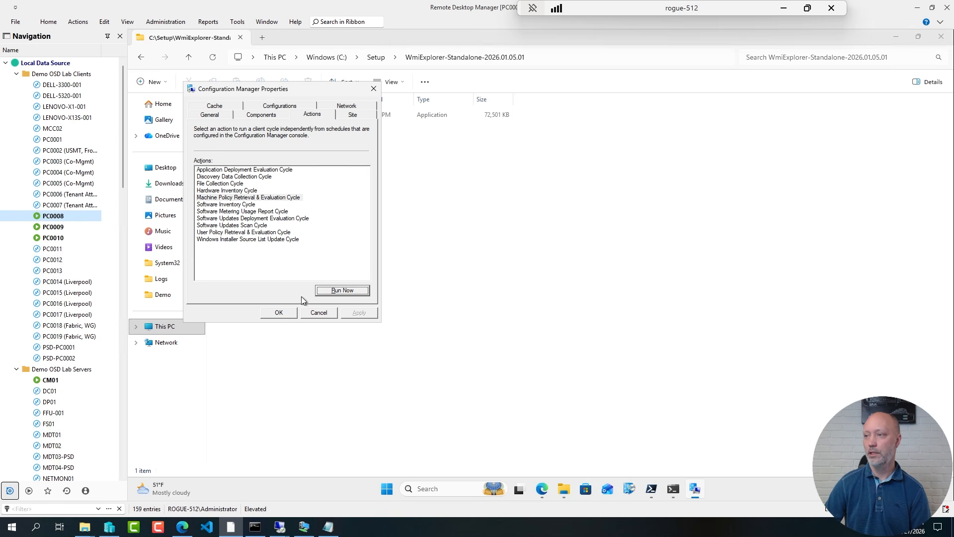
Step: Widen the name column of the client's assigned configuration baselines and evaluate CB - Secure Boot Update Data Inventory
click(289, 106)
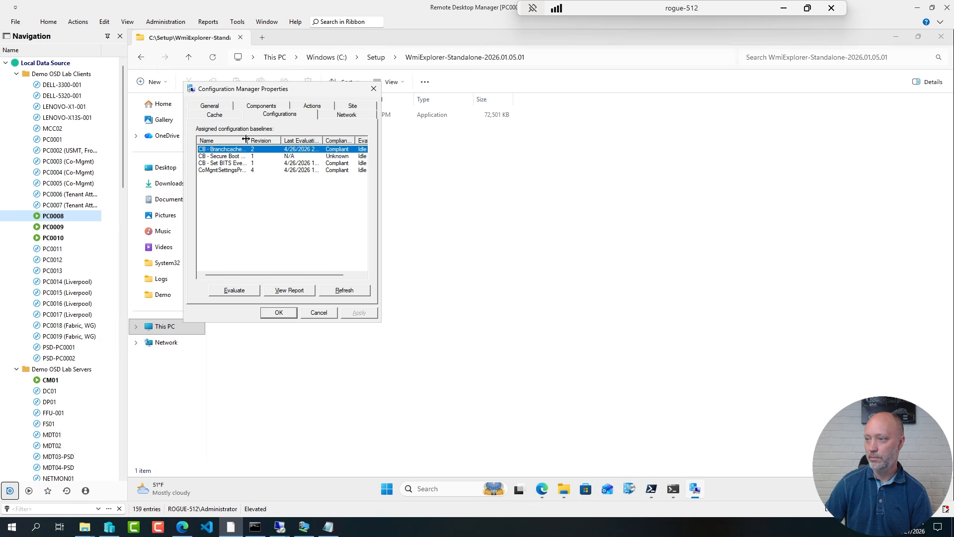
drag(246, 139, 286, 140)
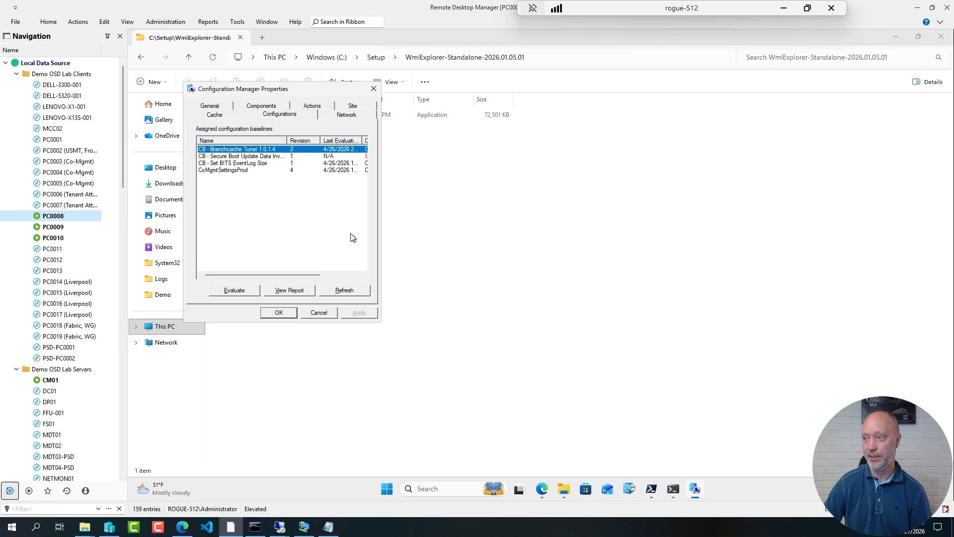
click(245, 157)
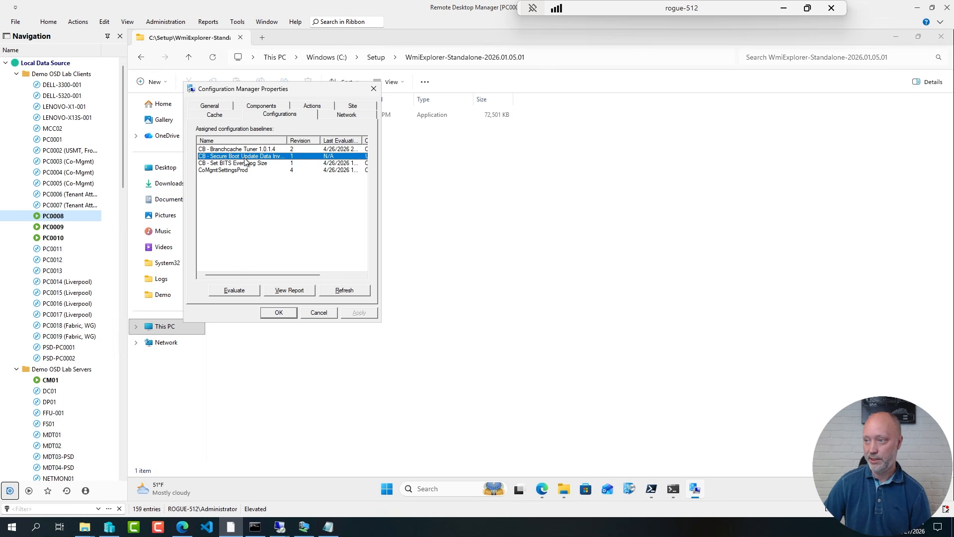
click(235, 290)
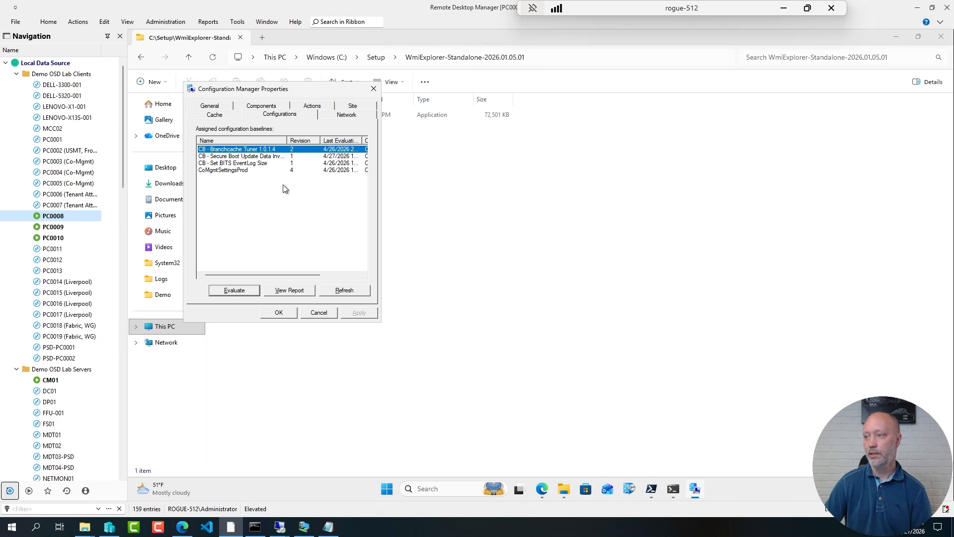
Step: Check the compliance report for CB - Secure Boot Update Data Inventory, allowing elevation, and close the report and the GitHub clone options
click(254, 156)
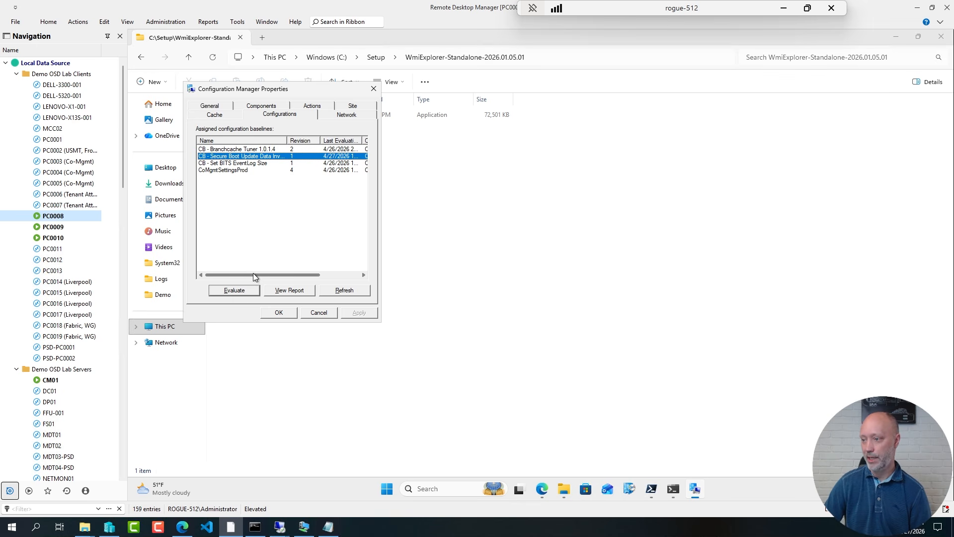
drag(252, 273, 224, 281)
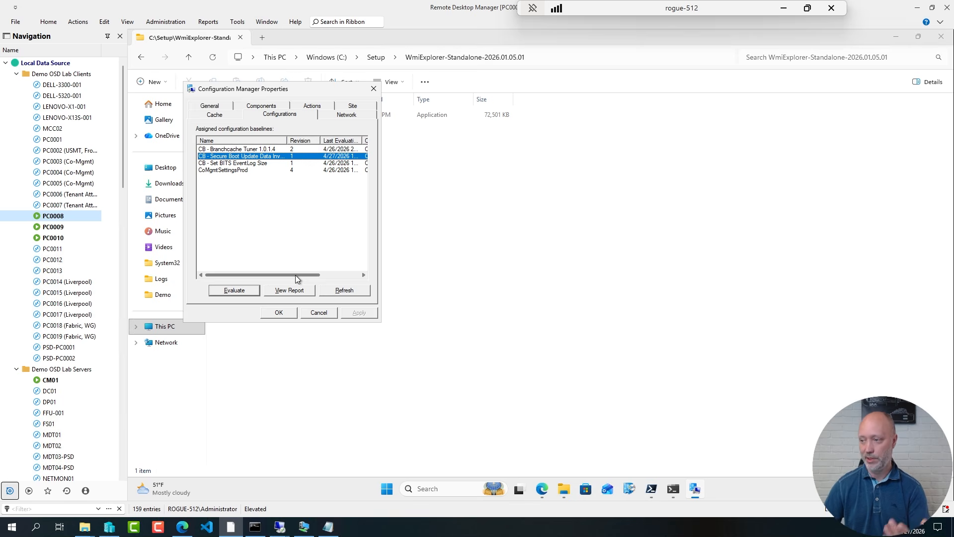
click(288, 290)
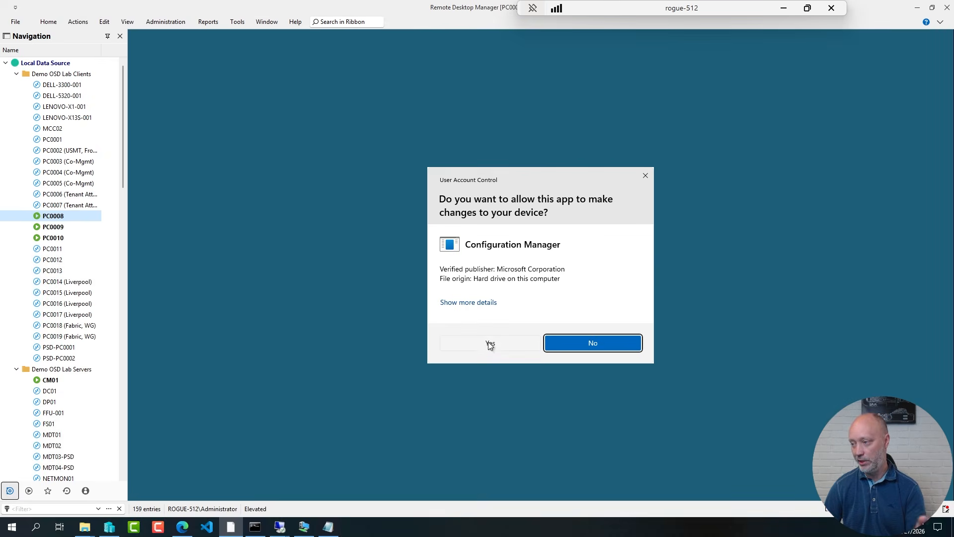
click(487, 343)
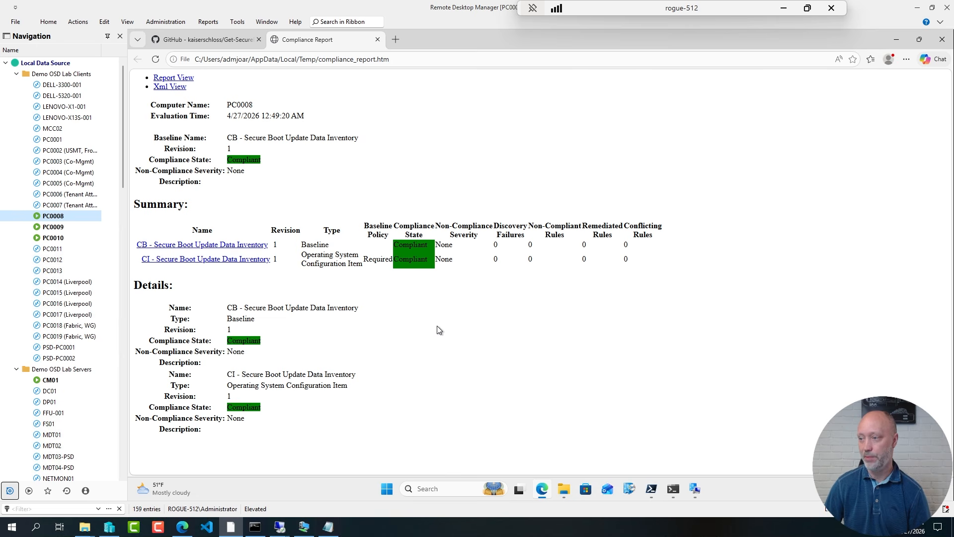
click(377, 39)
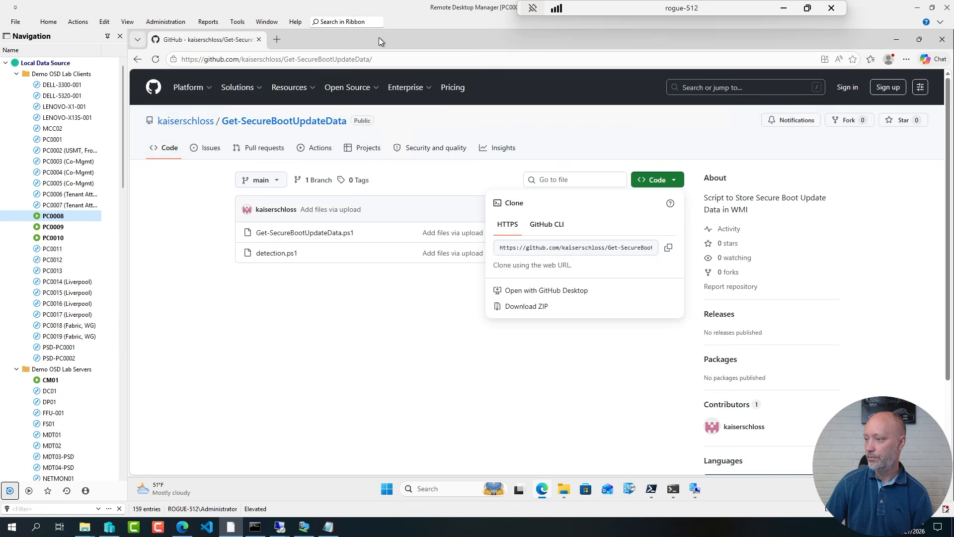
click(685, 435)
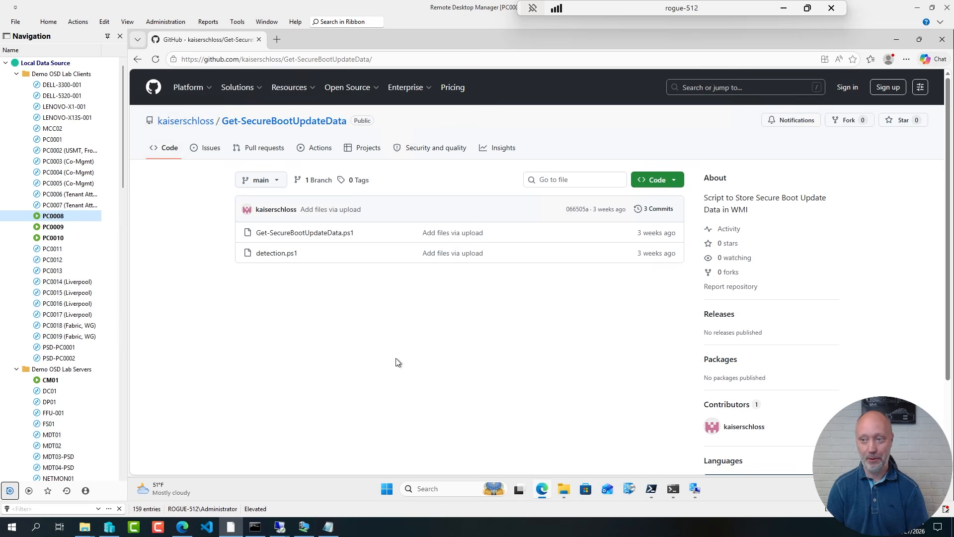
Step: Switch to the Notepad checklist and highlight item 6, "Trigger the Configuration baseline to run immediately on all test clients"
key(alt+Tab)
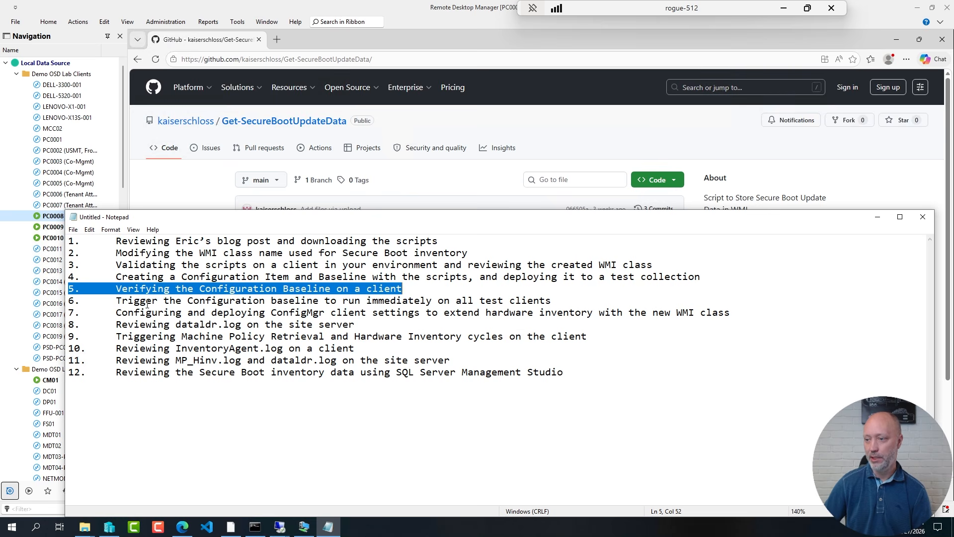
click(146, 301)
key(shift+End)
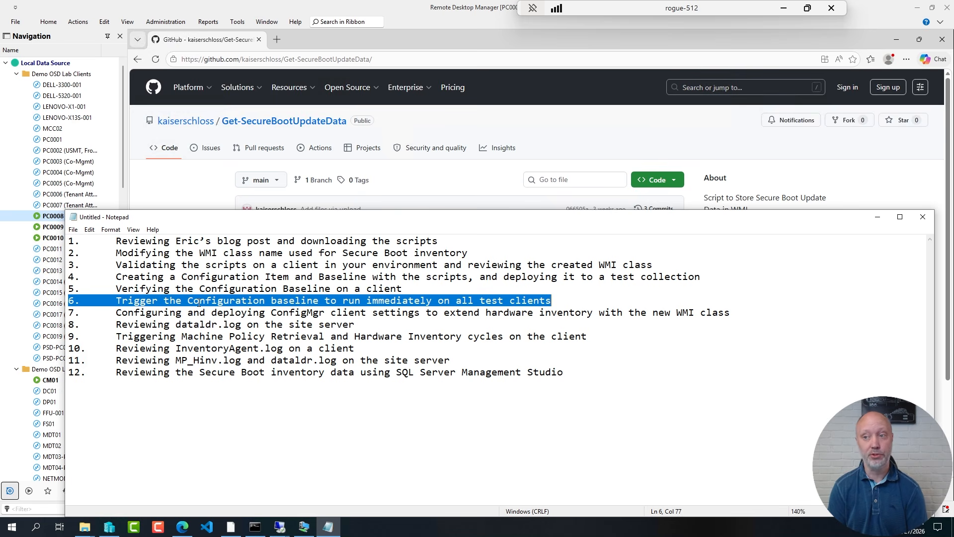
Step: Switch to the CM01 session and send a Download Computer Policy notification to the Secure Boot Data Inventory device collection
click(202, 191)
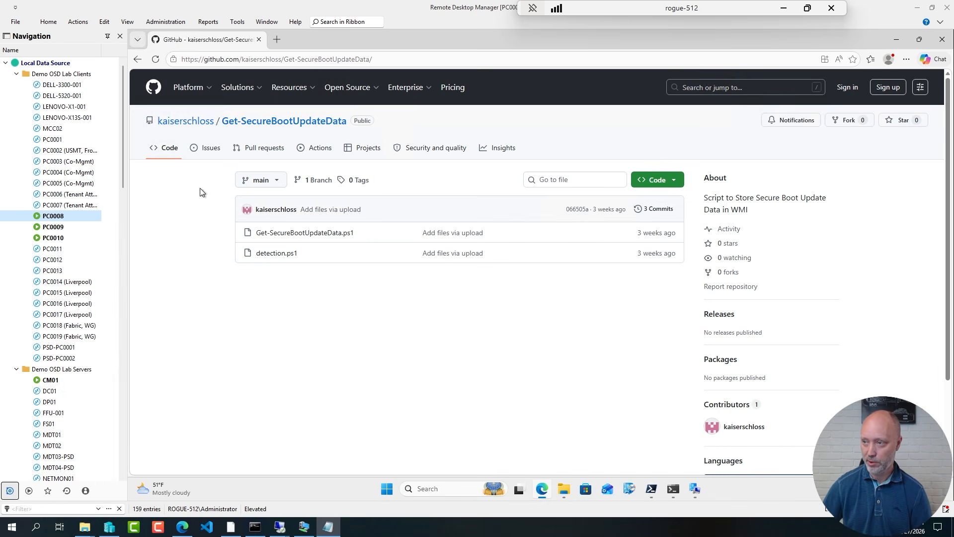
click(50, 381)
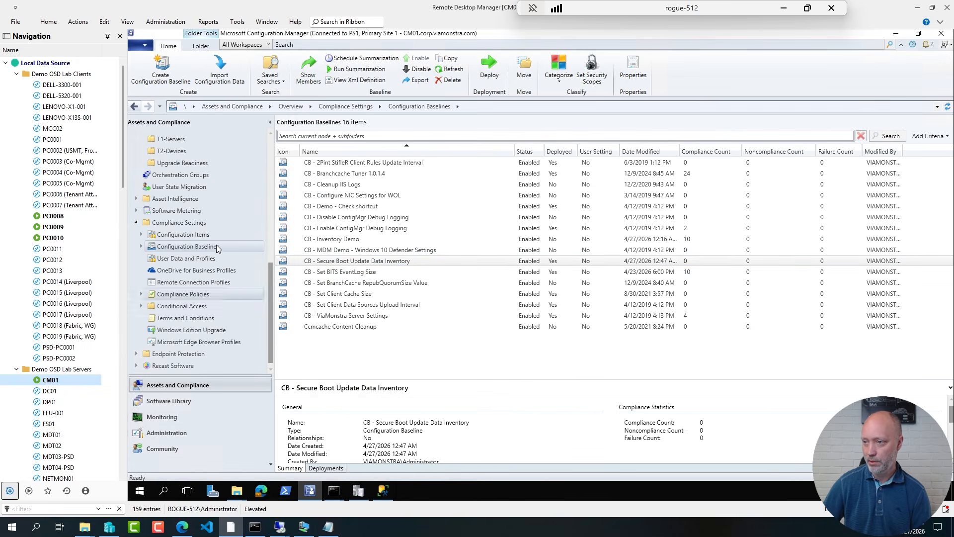
scroll(213, 233, up, 4)
scroll(263, 249, up, 3)
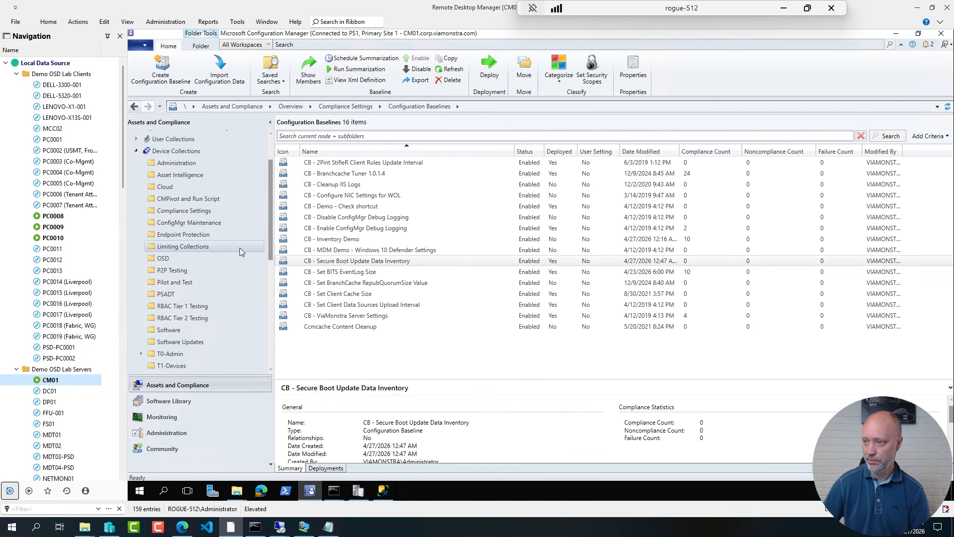
click(192, 212)
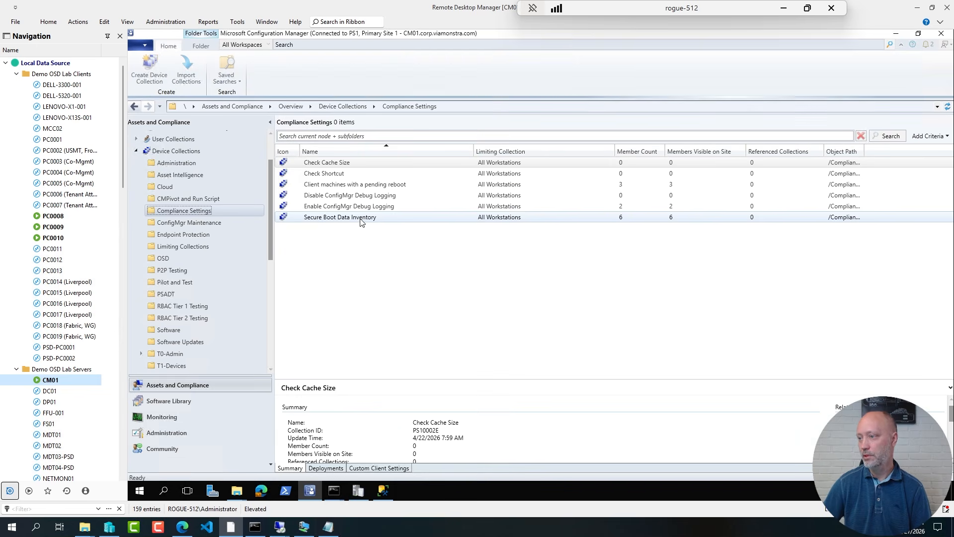
right_click(396, 222)
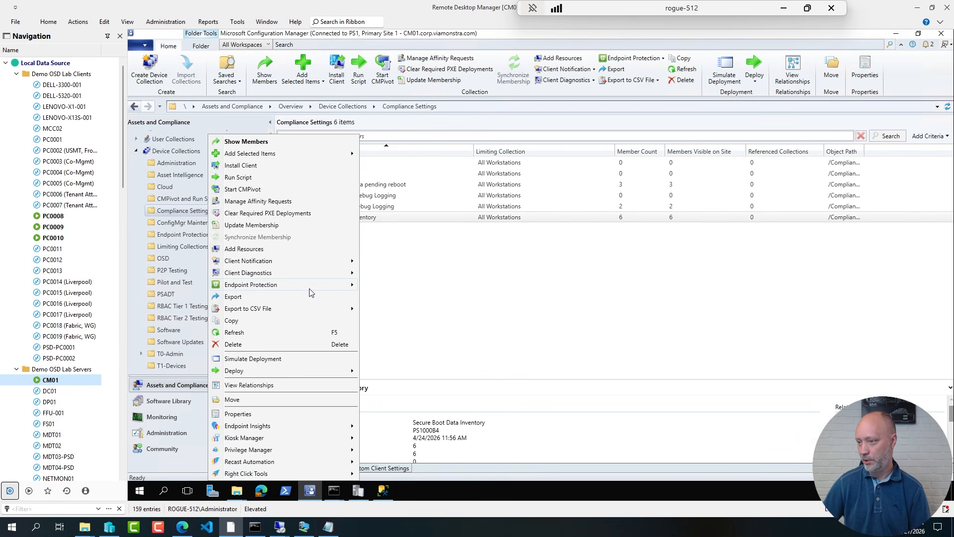
mouse_move(313, 262)
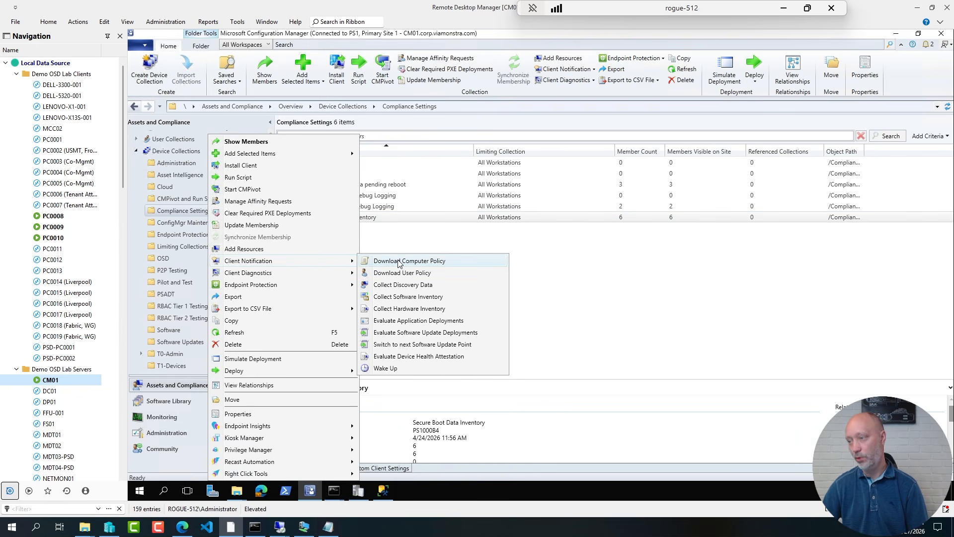
click(398, 262)
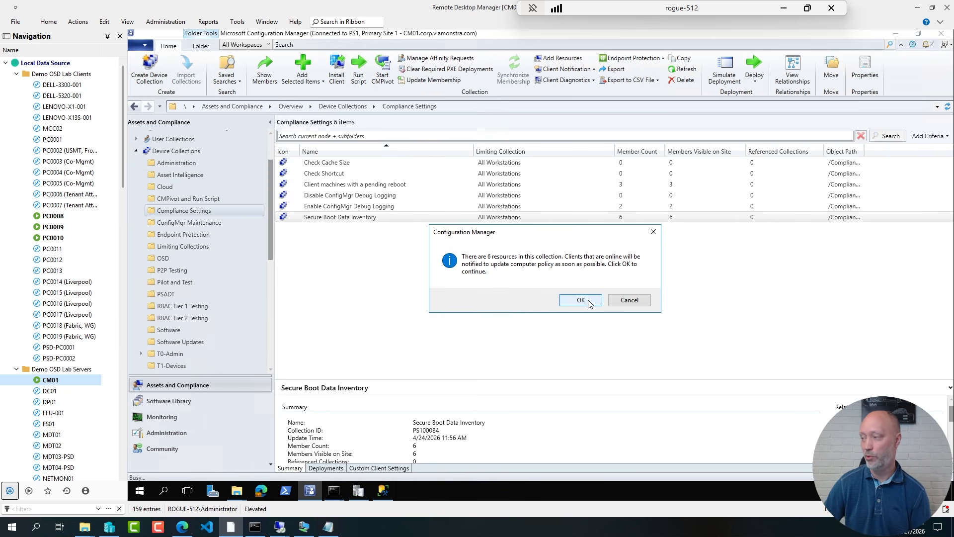
click(580, 300)
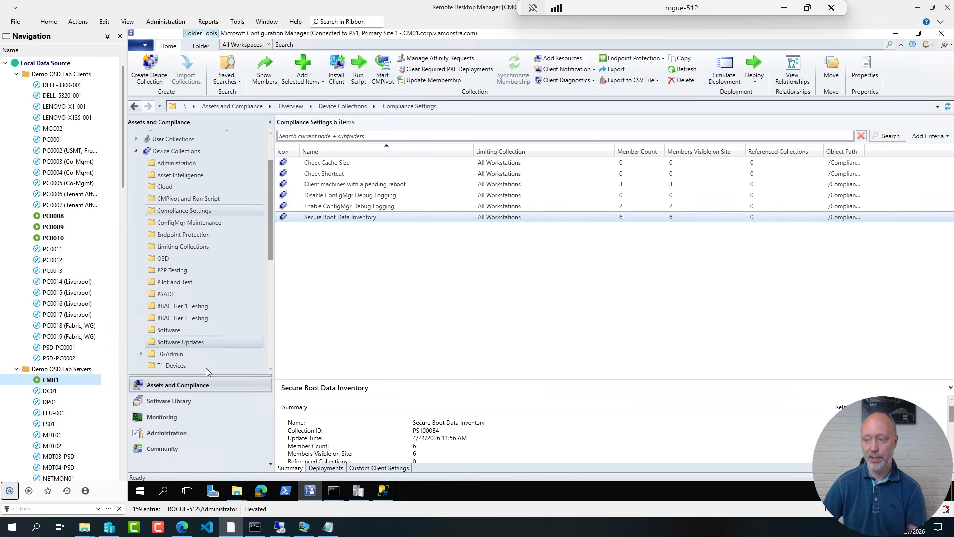
Step: Start a PowerShell script in the Misc scripts folder named "Run Secure Boot Update Data Inventory Baseline" with a 300-second timeout
click(174, 402)
click(231, 313)
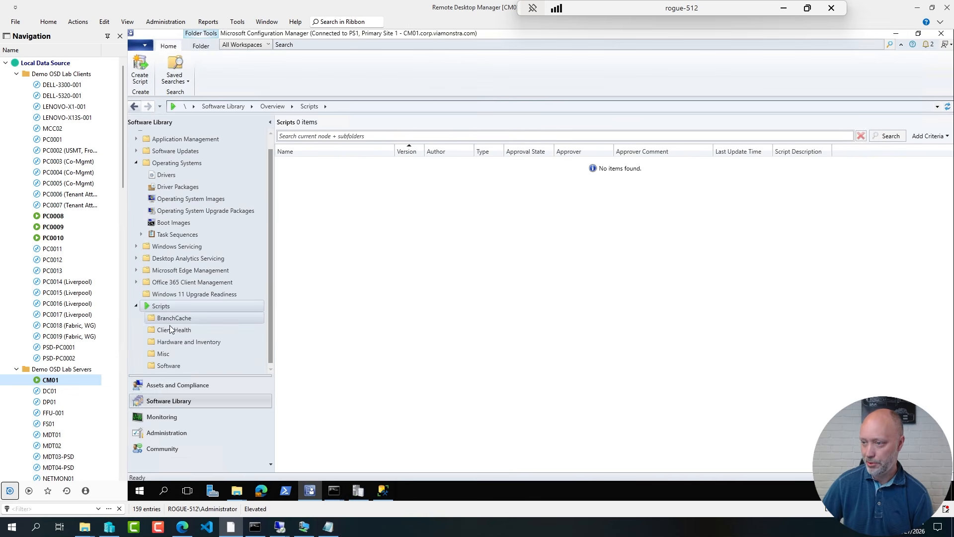
click(164, 354)
right_click(166, 357)
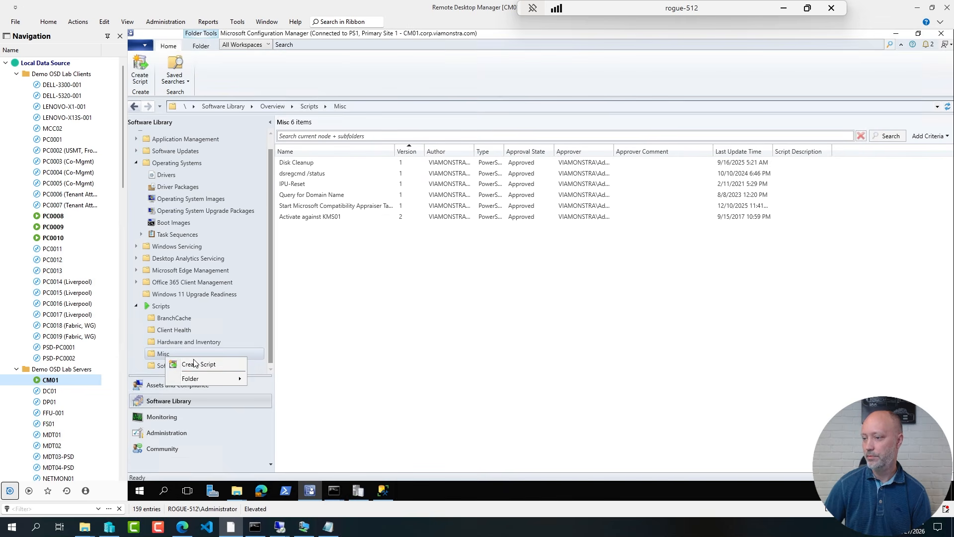
click(197, 364)
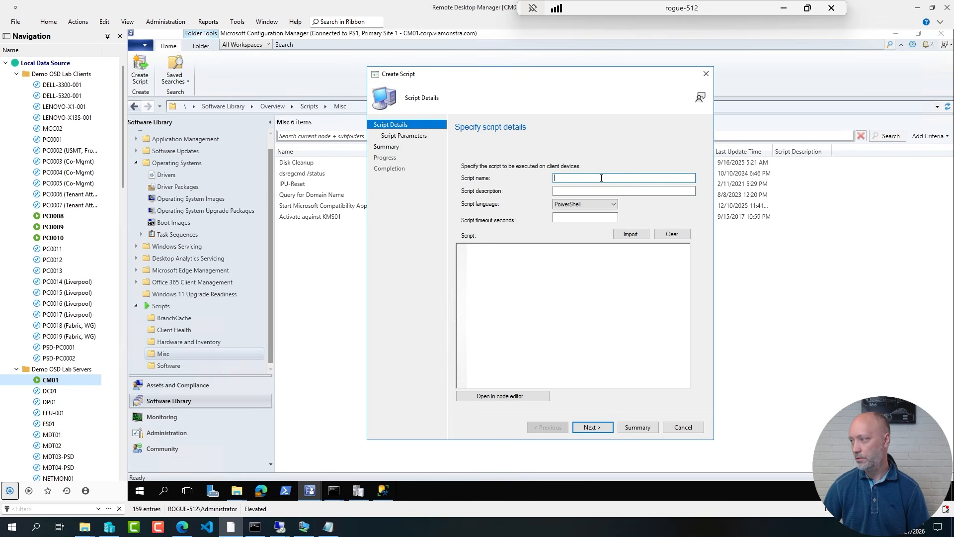
text(Run Secure Boot Update Data Inventory Baseline)
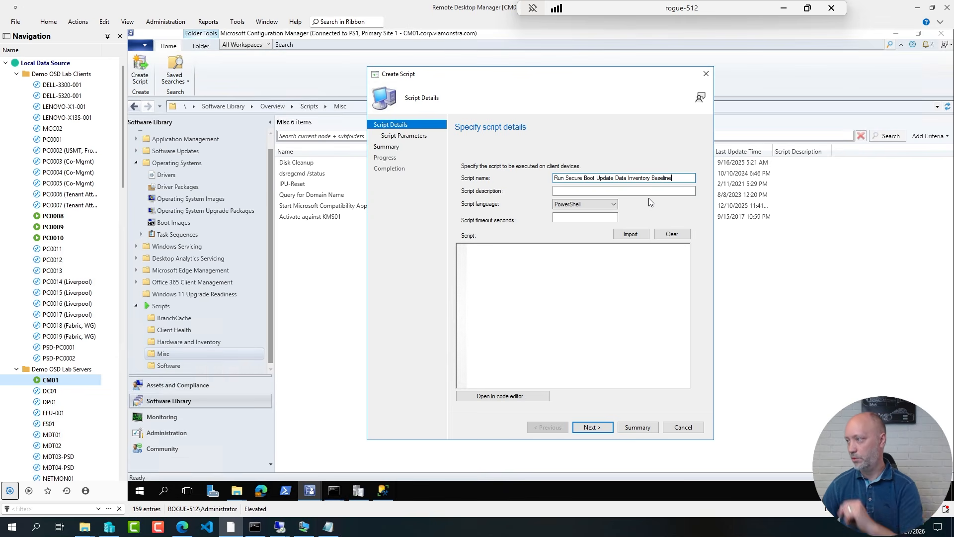
click(562, 218)
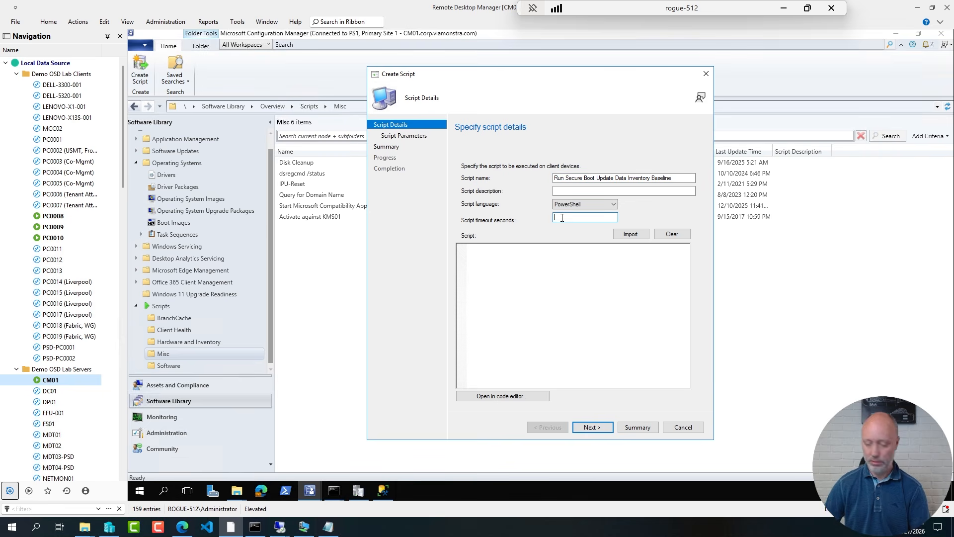
text(300)
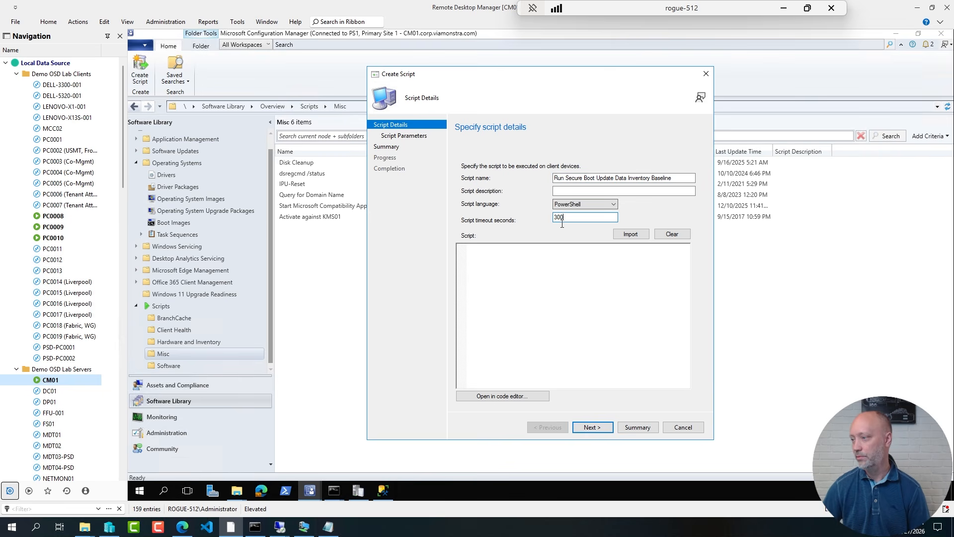
Step: Paste the script that triggers evaluation of "CB - Secure Boot Update Data Inventory" and review its $BaselineName line enlarged in the code editor
click(532, 281)
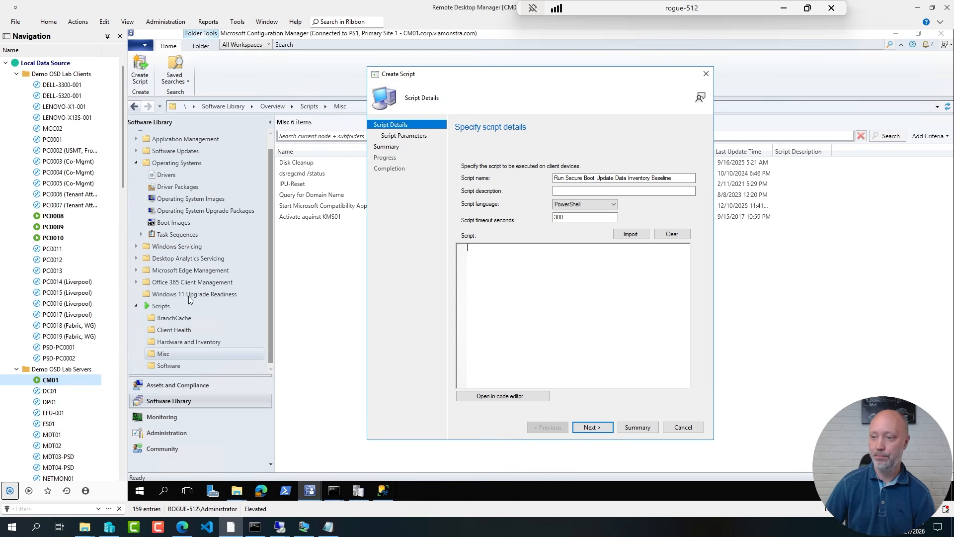
key(ctrl+v)
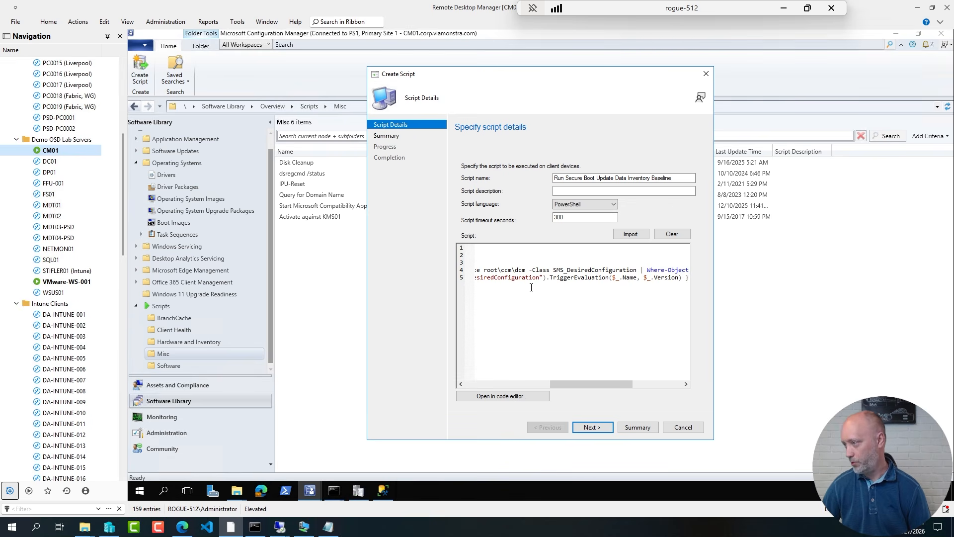
click(473, 383)
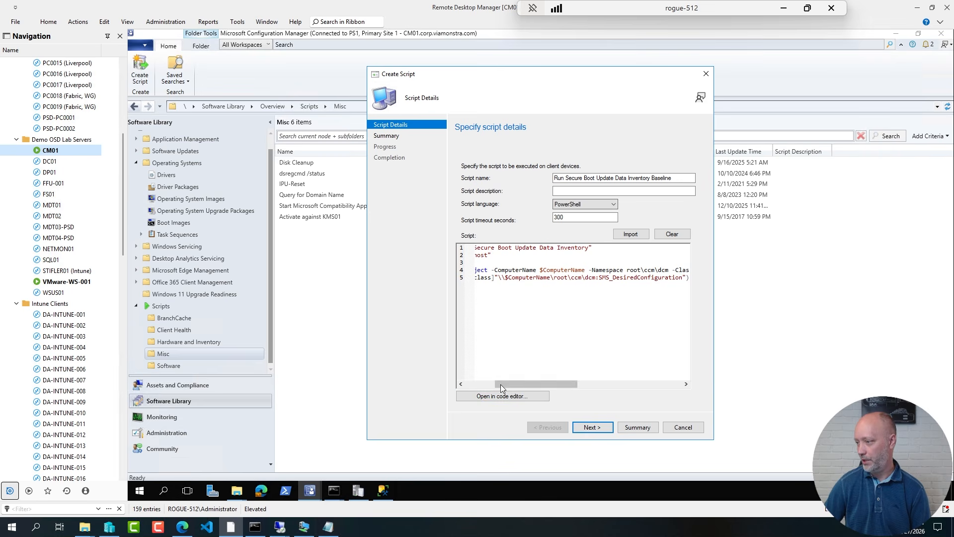
drag(500, 384, 470, 384)
click(513, 396)
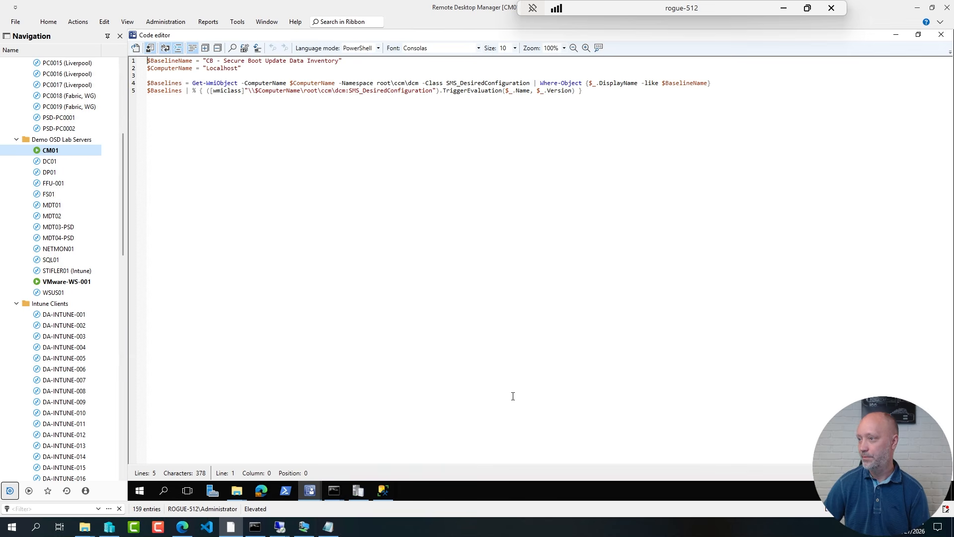
scroll(508, 239, up, 6)
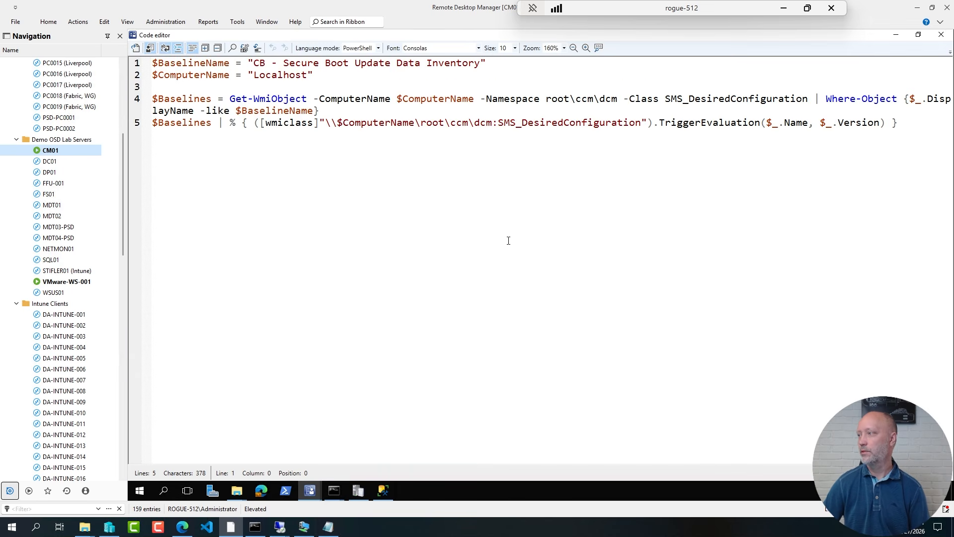
drag(489, 63, 237, 60)
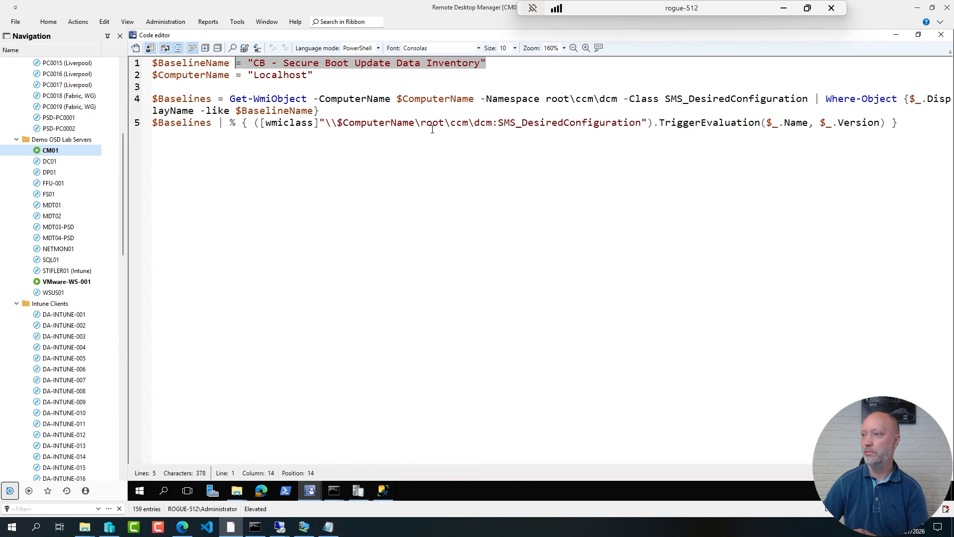
Step: Finish reviewing the script in the code editor and complete creating "Run Secure Boot Update Data Inventory Baseline"
click(284, 76)
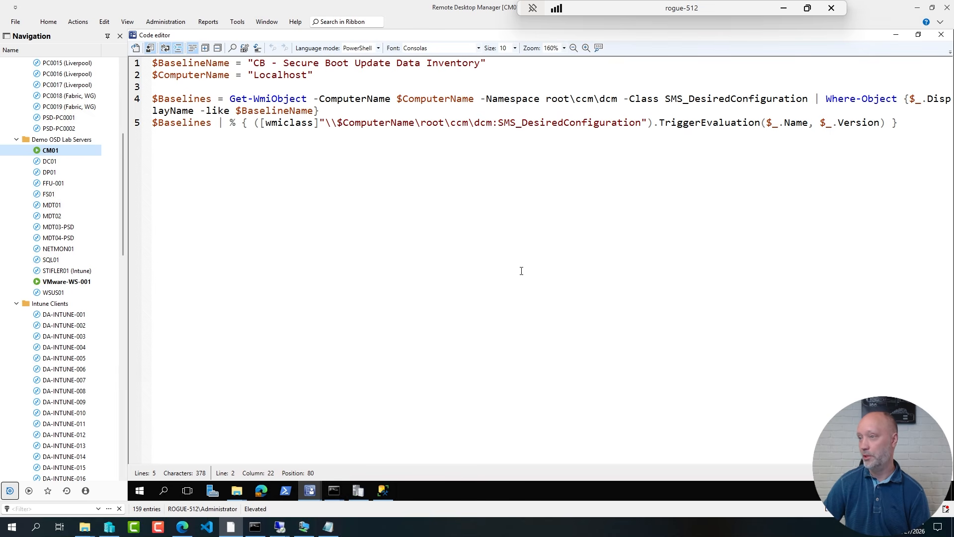
scroll(623, 174, down, 3)
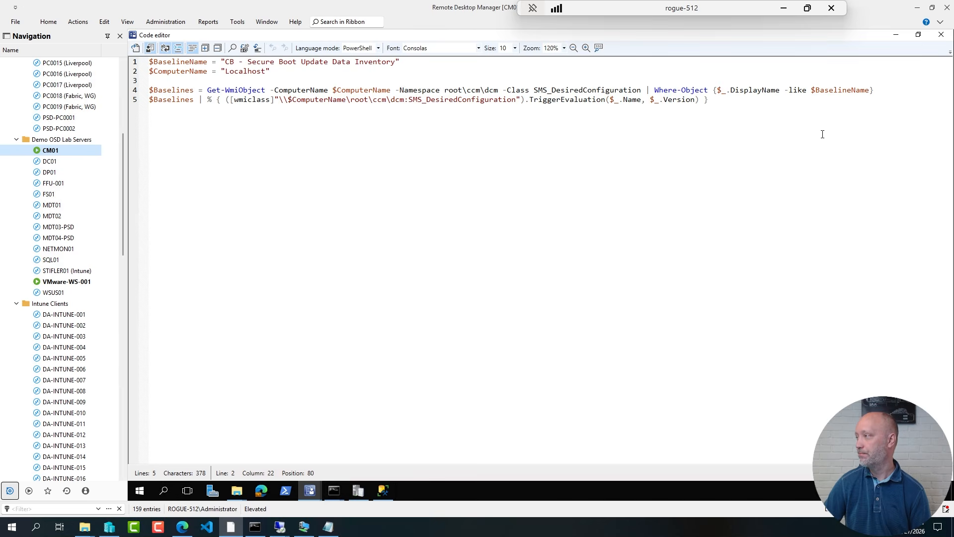
click(940, 34)
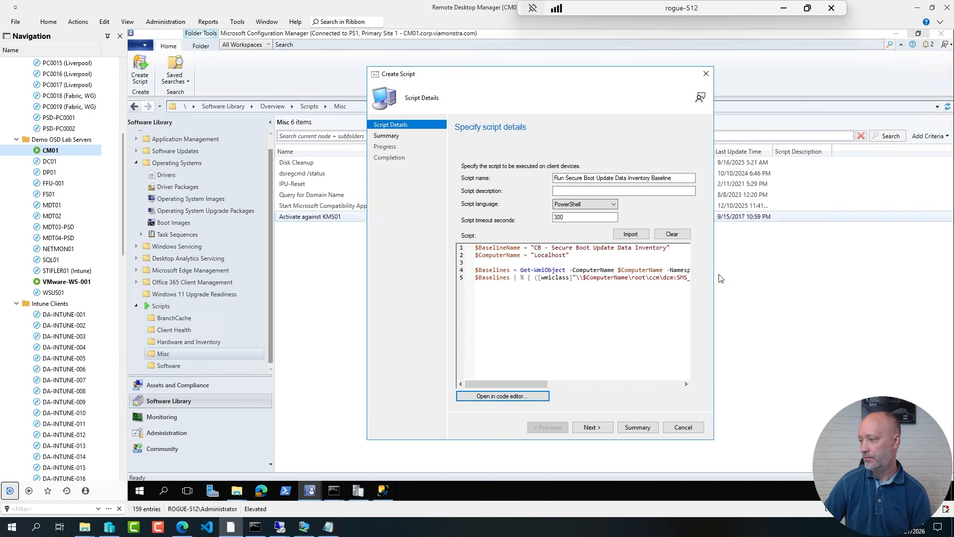
click(592, 429)
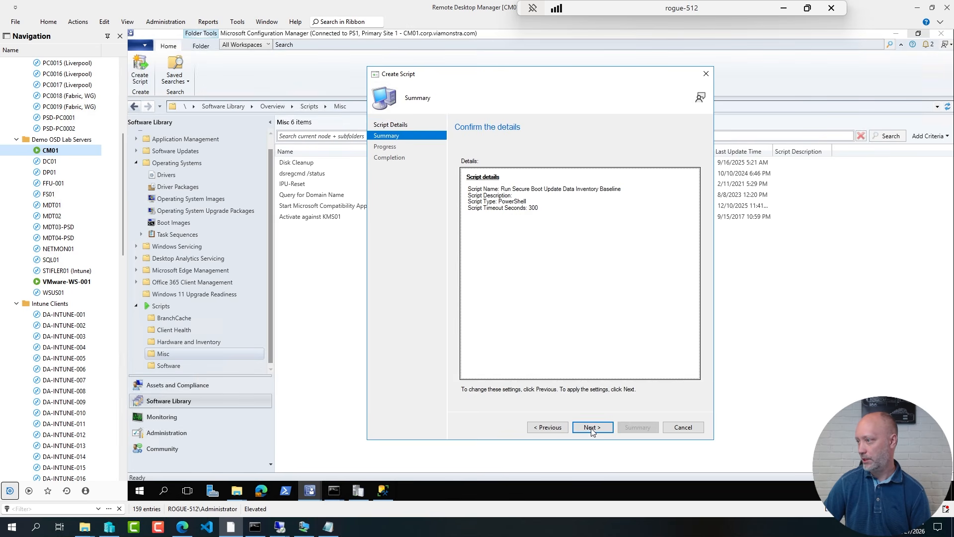
click(592, 428)
click(682, 427)
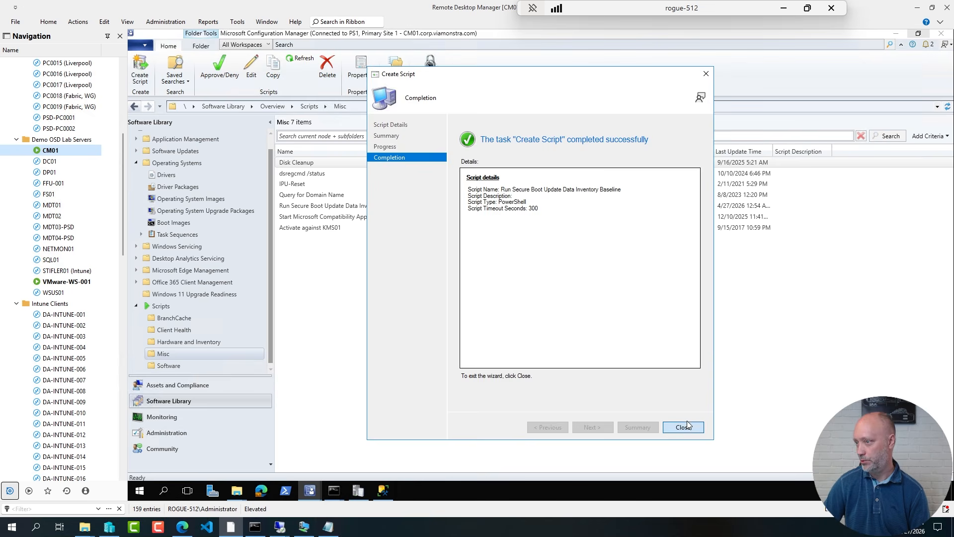
Step: Approve the "Run Secure Boot Update Data Inventory Baseline" script without an approver comment
right_click(317, 205)
click(240, 218)
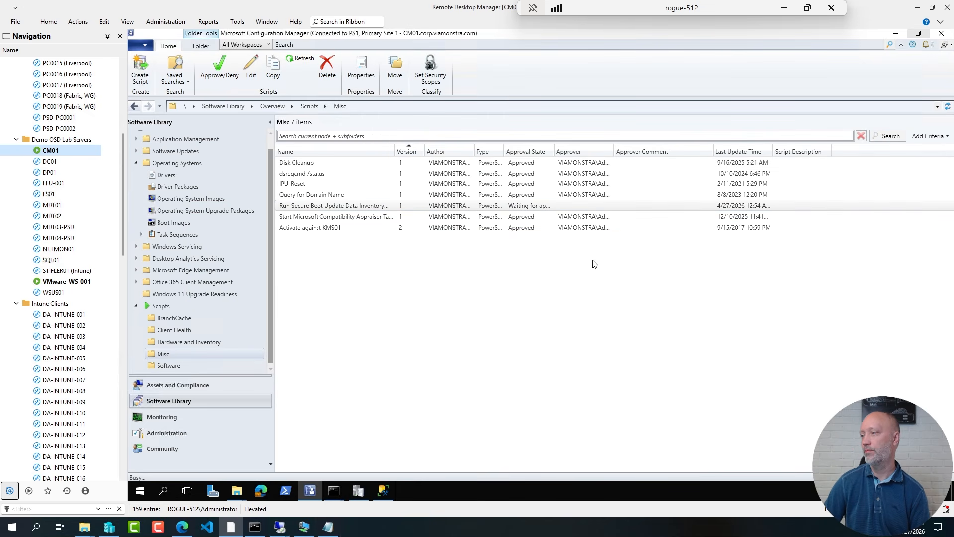
click(592, 427)
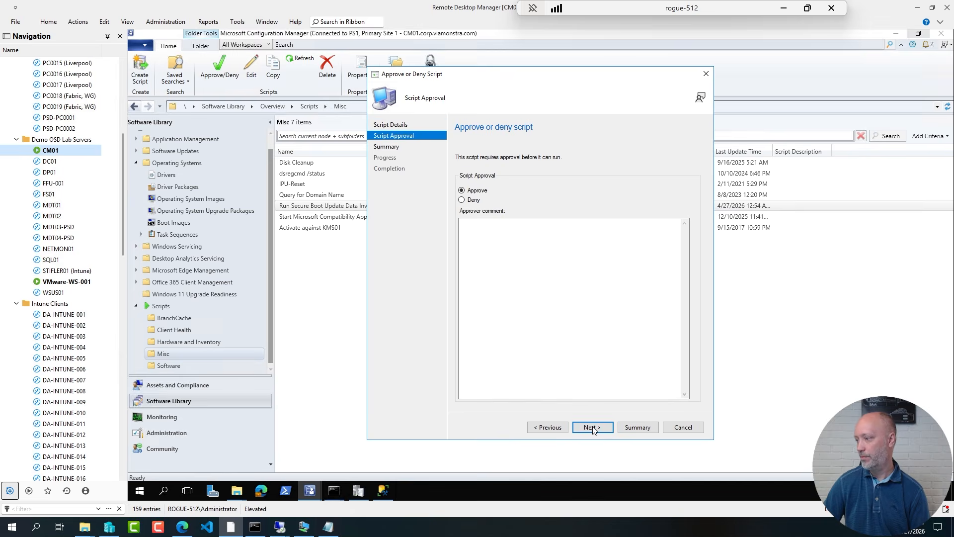
click(592, 428)
click(592, 427)
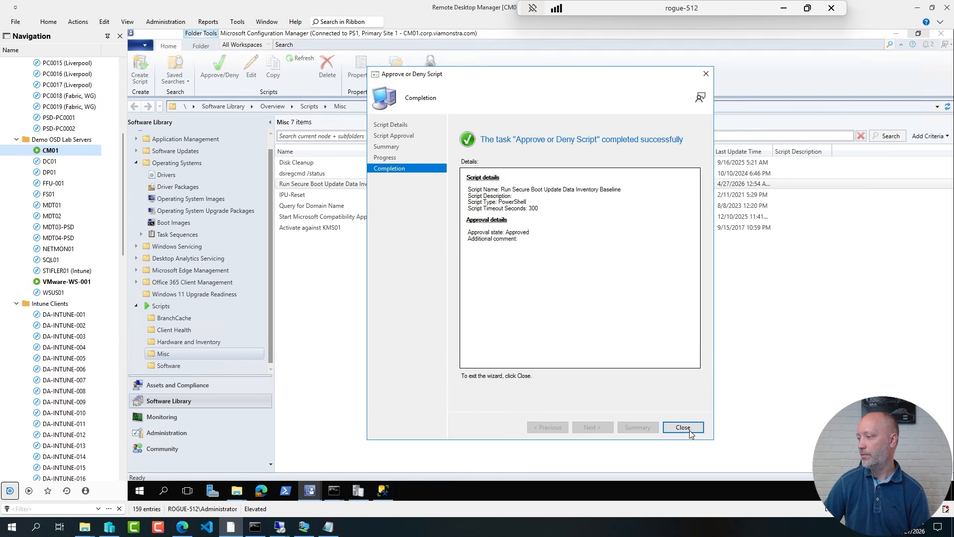
click(683, 427)
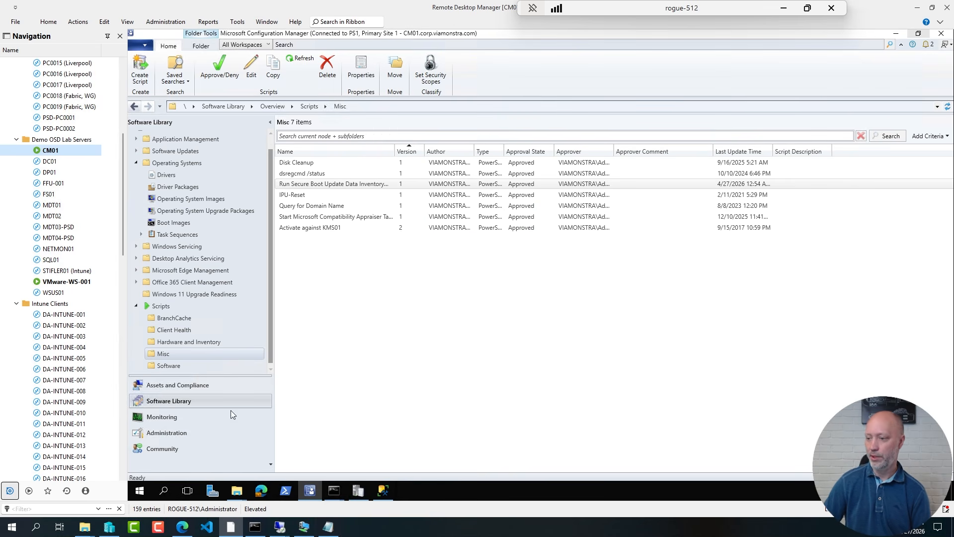
Step: Run the "Run Secure Boot Update Data Inventory Baseline" script on the Secure Boot Data Inventory device collection and close its status once completed
click(213, 384)
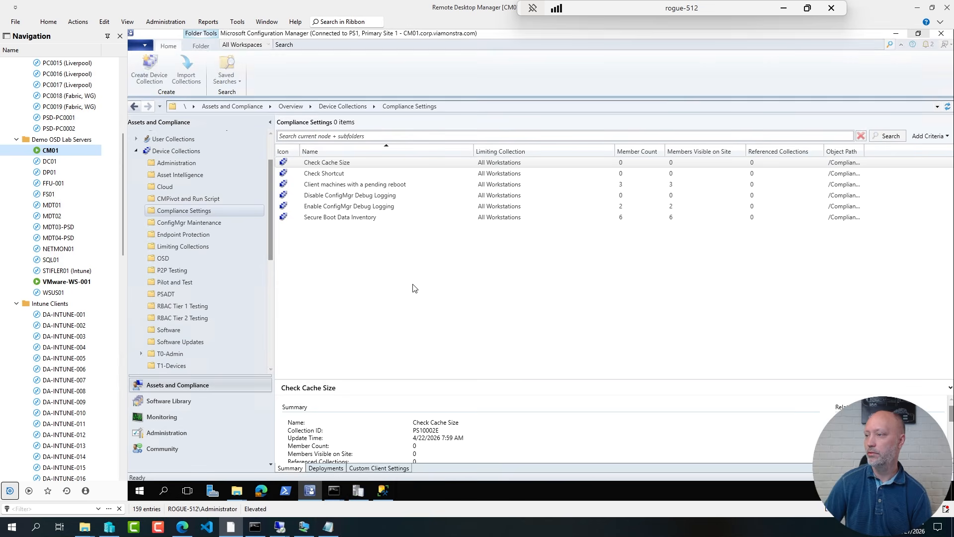
right_click(339, 222)
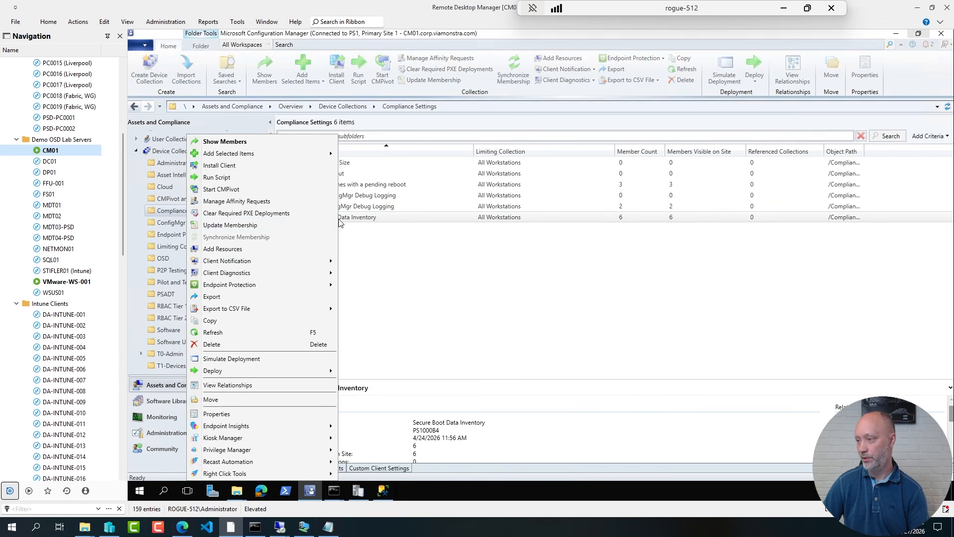
click(217, 178)
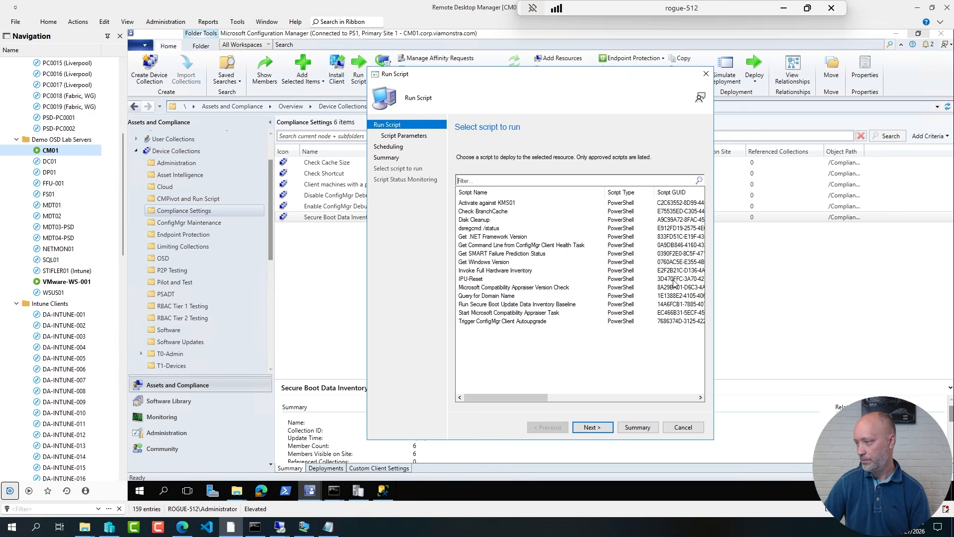
click(536, 304)
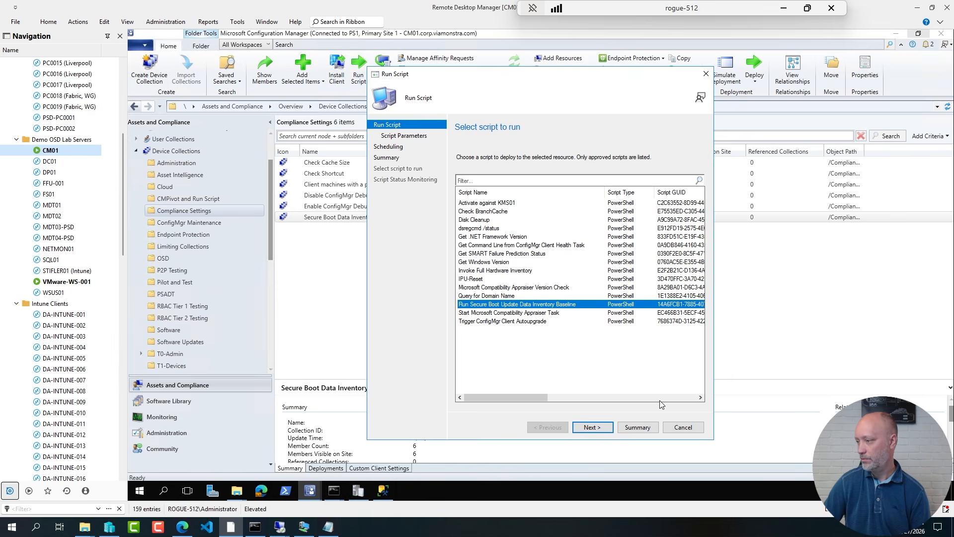
click(609, 430)
click(600, 430)
click(592, 427)
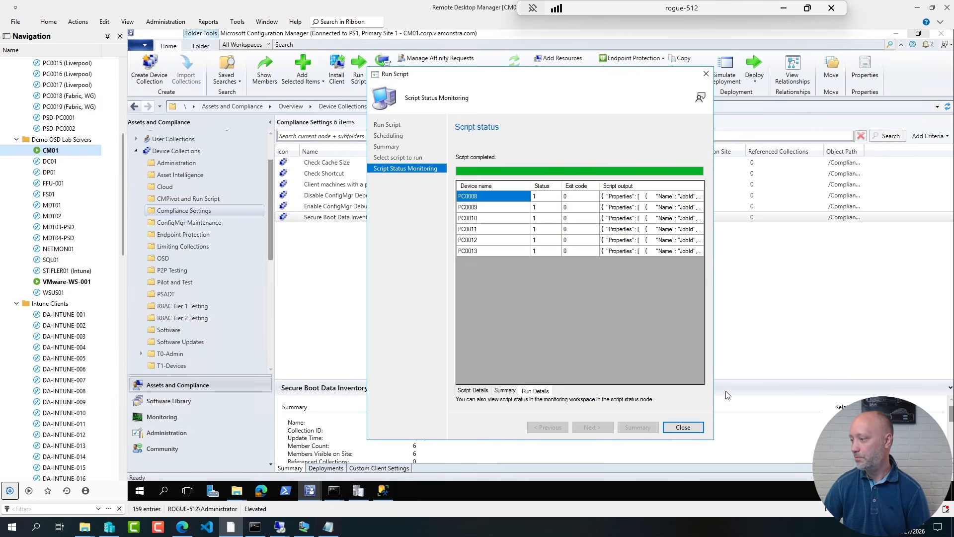
click(683, 427)
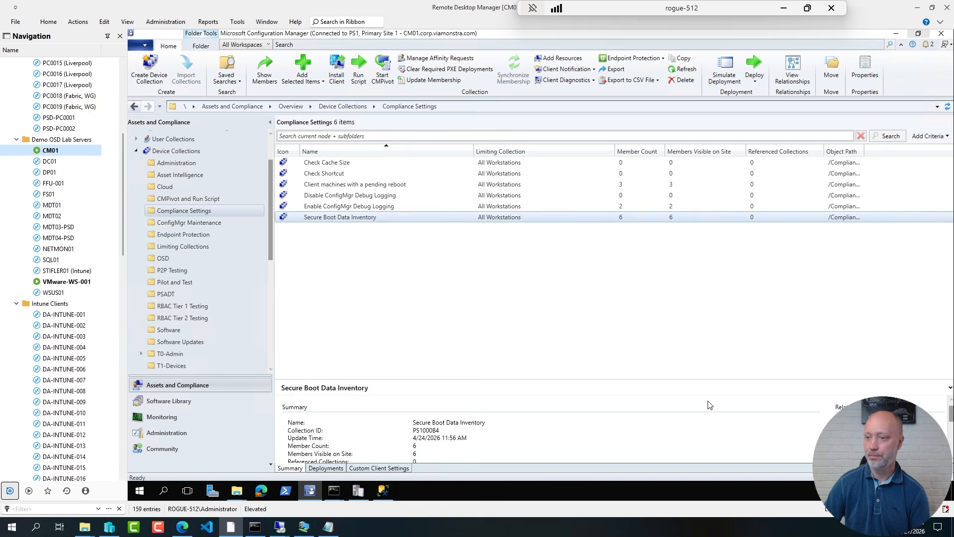
Step: Switch to the Notepad checklist and highlight item 7 about configuring and deploying client settings to extend hardware inventory
click(327, 526)
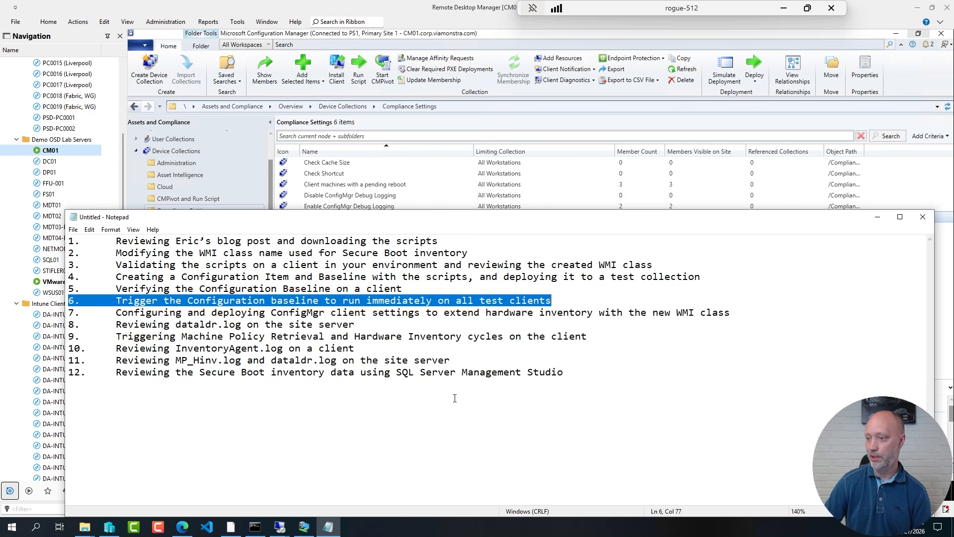
drag(276, 313, 282, 313)
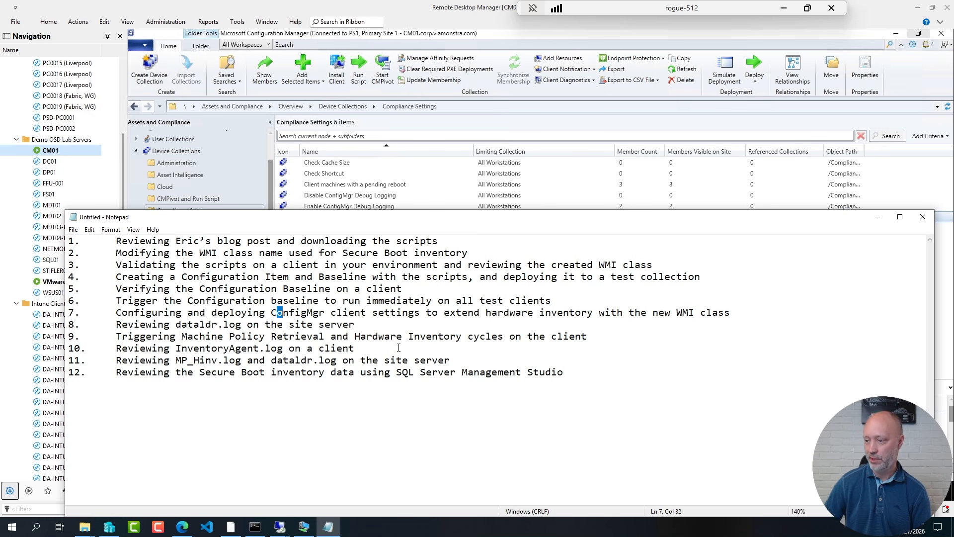
key(Home)
key(shift+End)
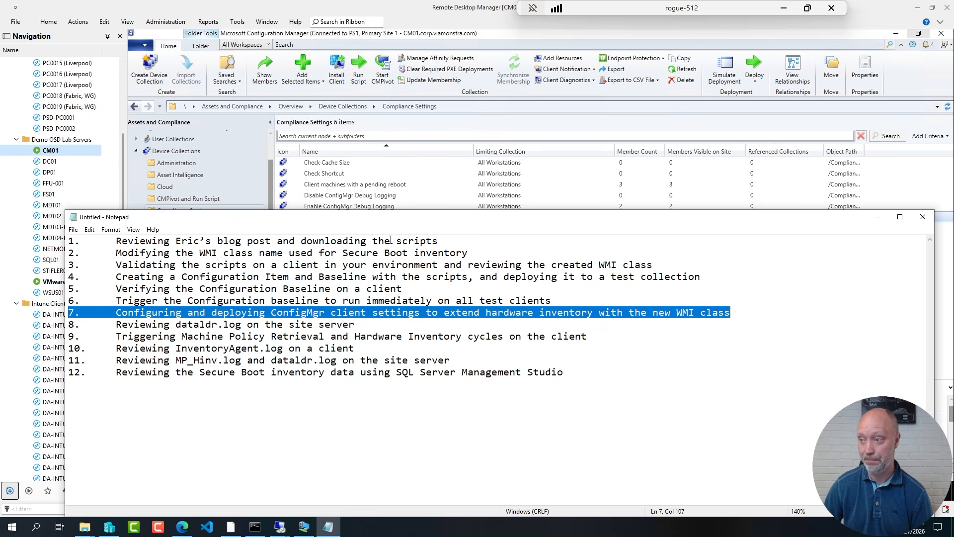
Step: Switch back to the Configuration Manager console and open the hardware inventory classes of the Default Client Settings
click(520, 125)
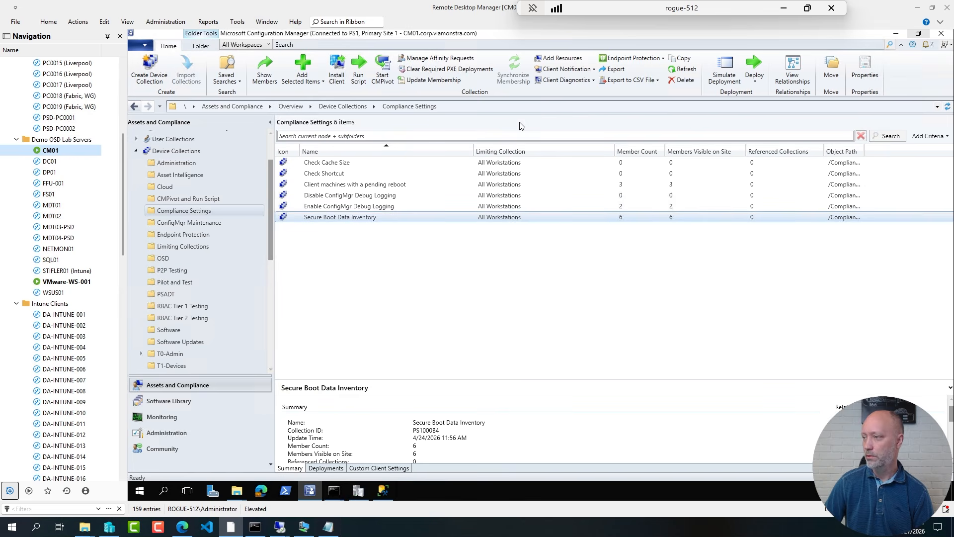
click(174, 433)
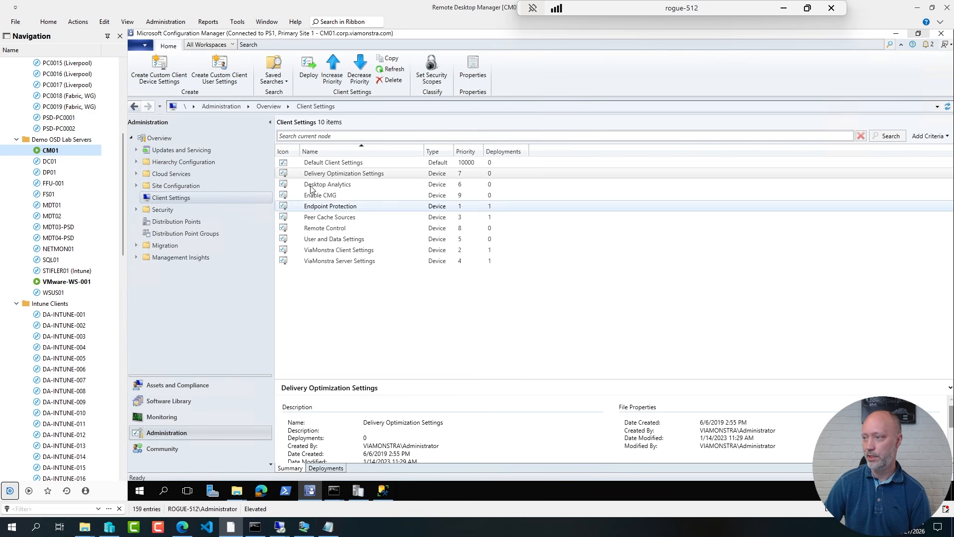
click(316, 162)
right_click(316, 162)
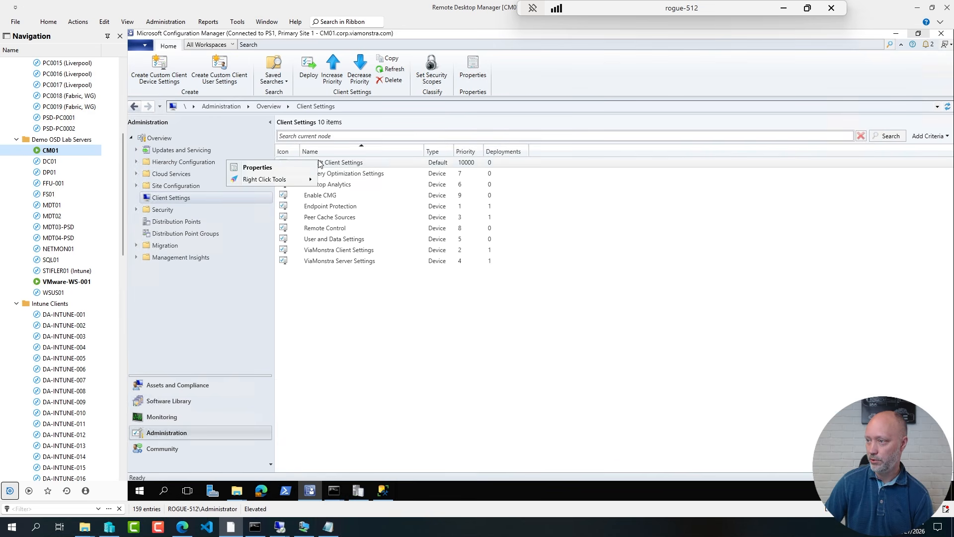
click(271, 172)
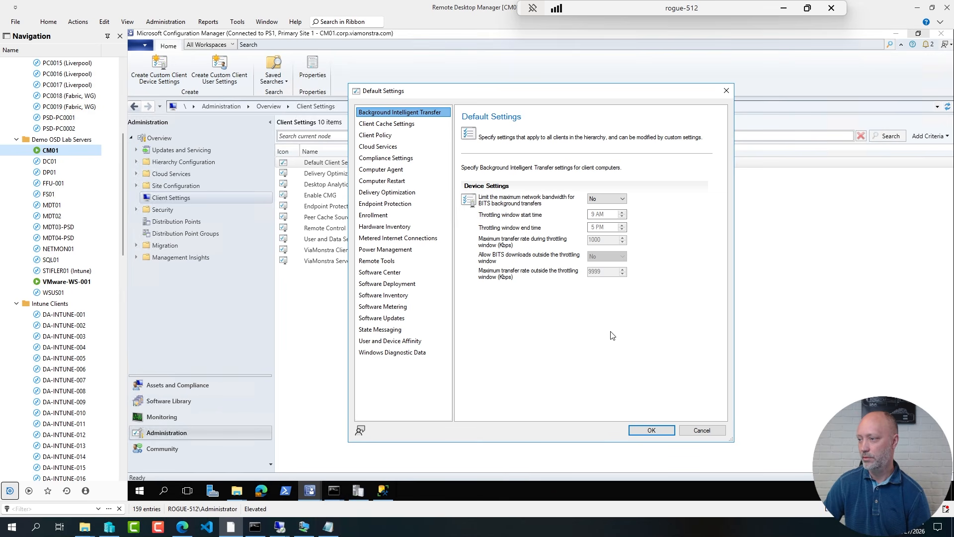
click(386, 227)
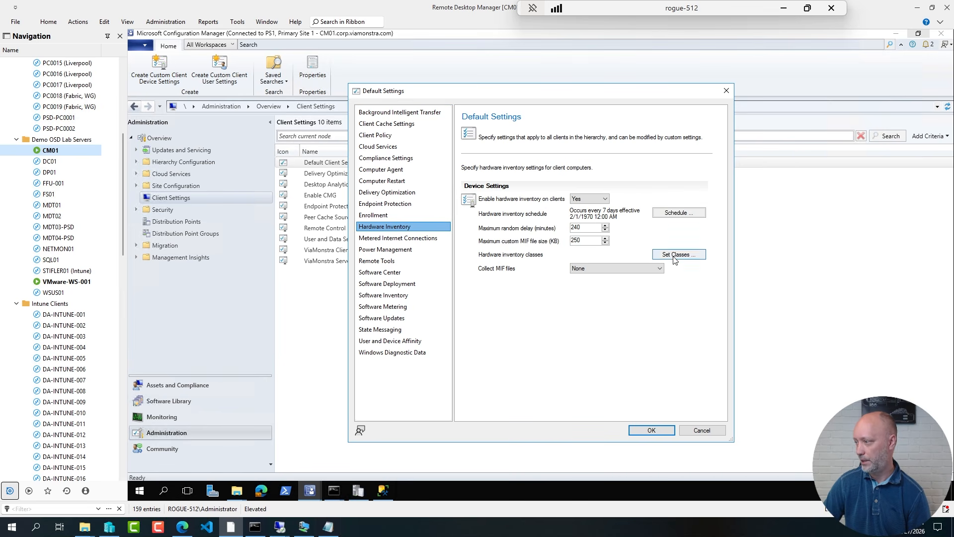
click(674, 256)
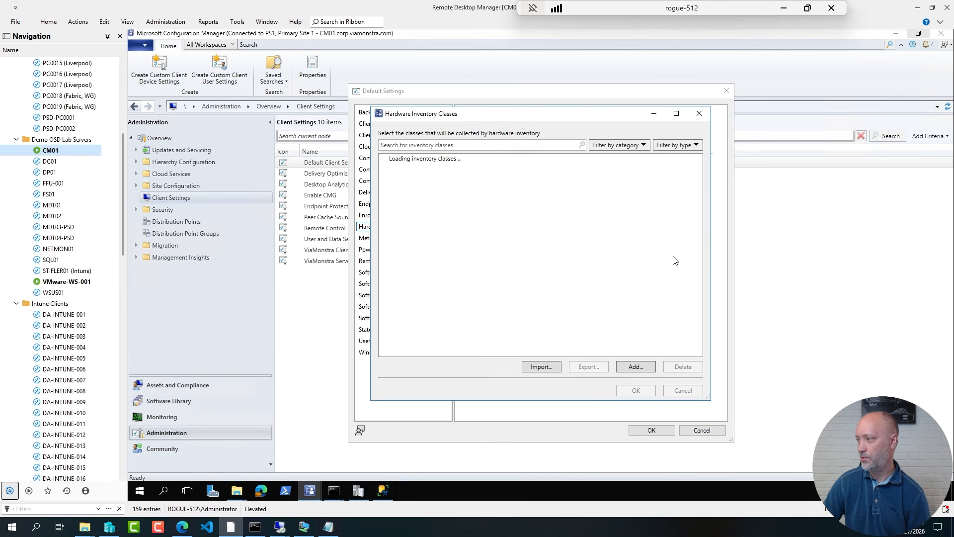
Step: Start adding a hardware inventory class and connect to the root\cimv2 WMI namespace on PC0008
click(635, 368)
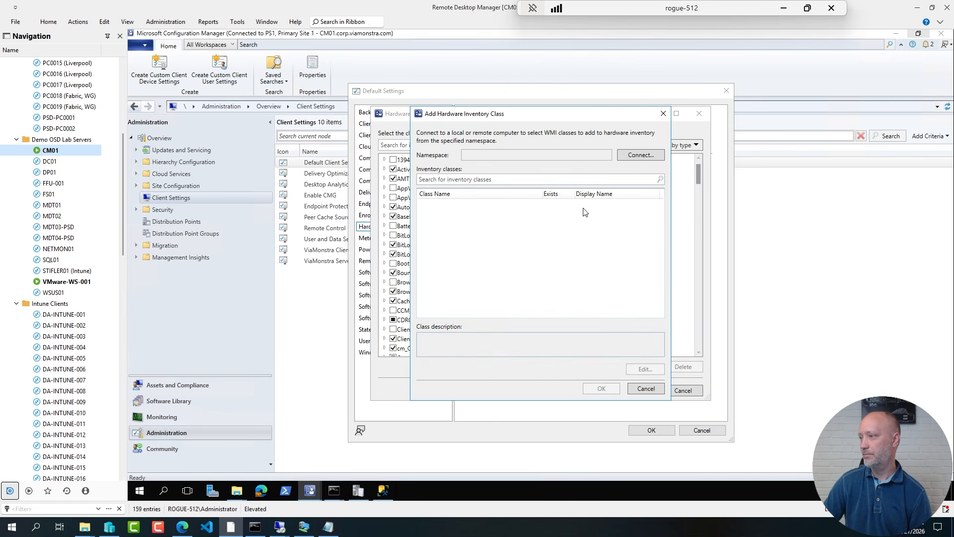
click(640, 155)
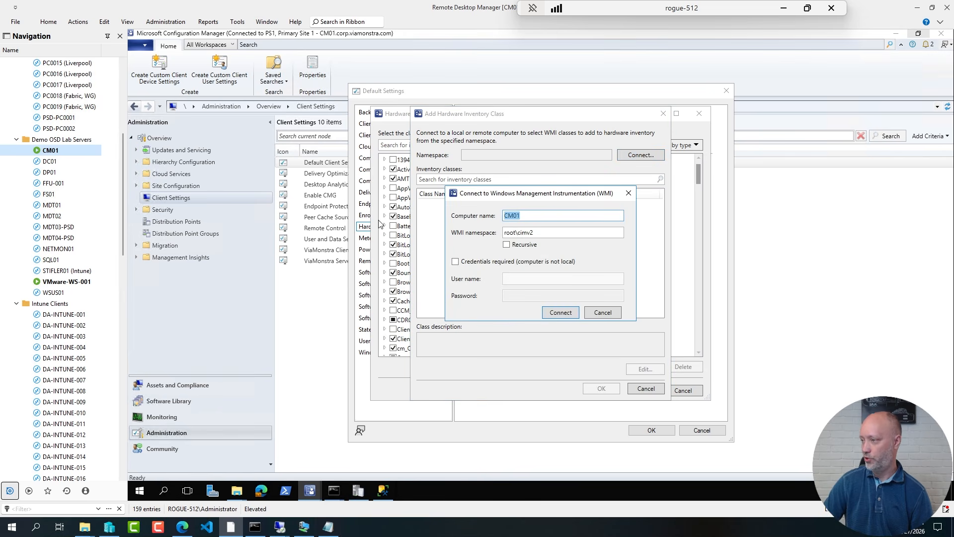
text(PC0008)
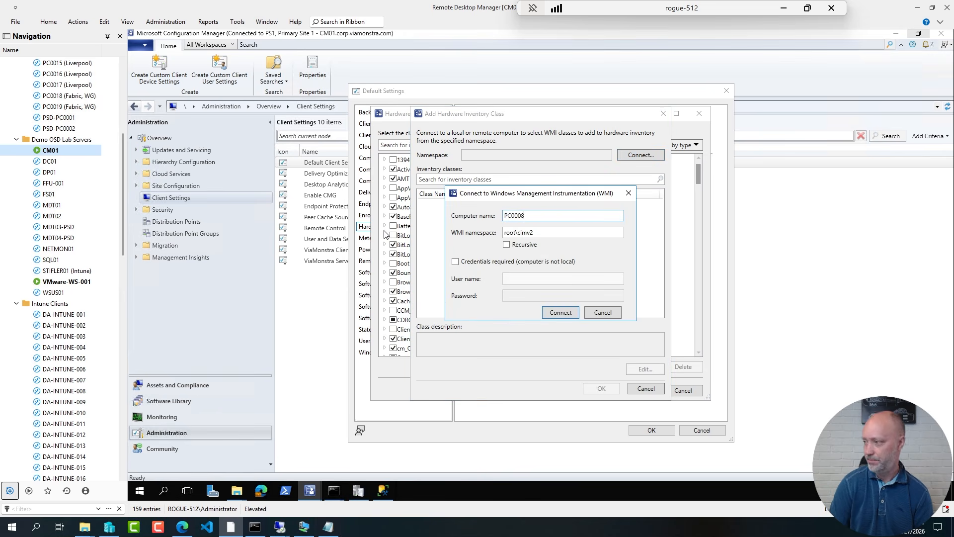
click(554, 312)
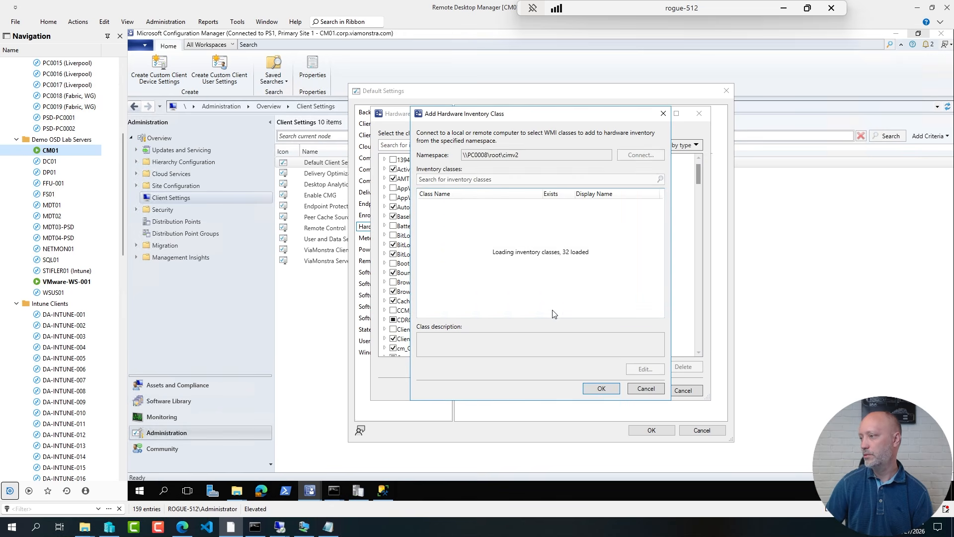
Step: Filter the inventory classes by "VOA_" and add the VOA_SecureBootUpdateData class
click(450, 179)
text(VO_)
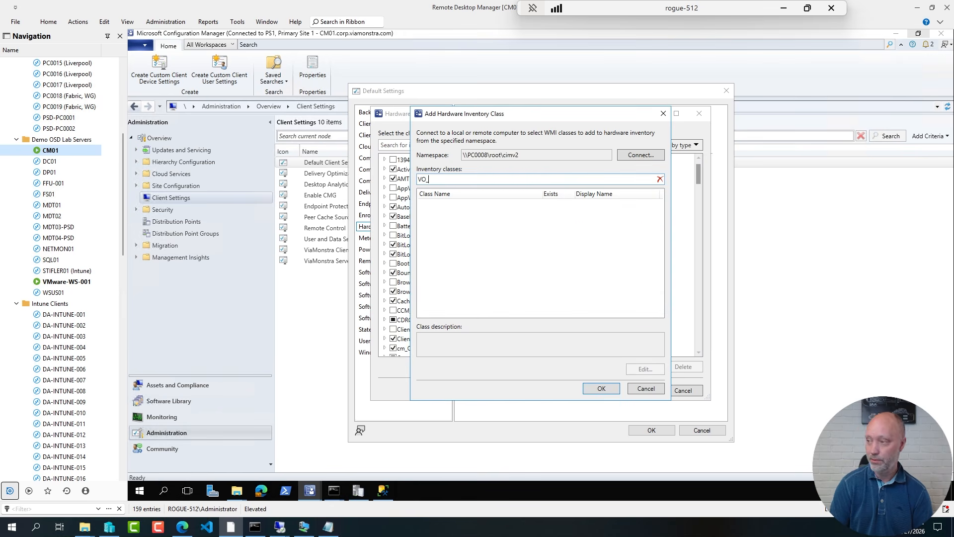
key(BackSpace)
text(A_)
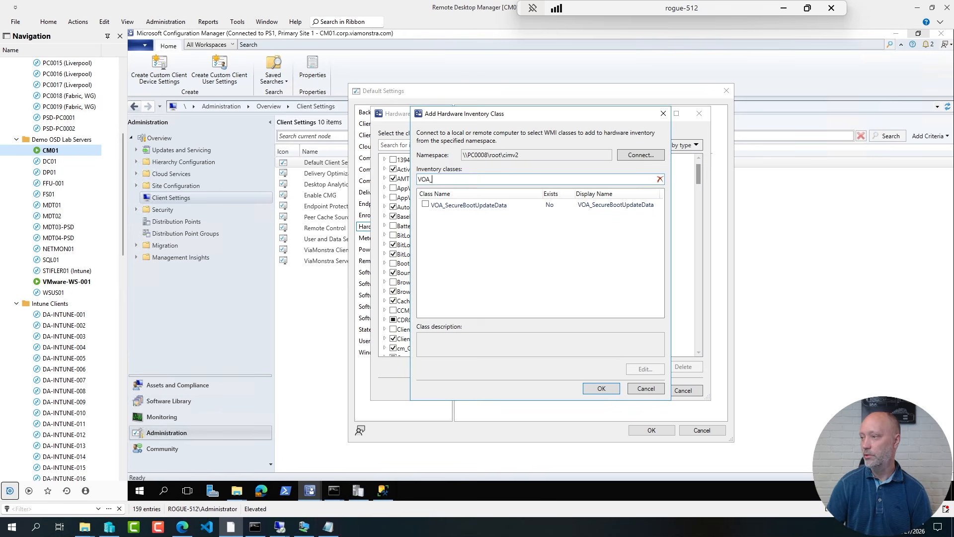
click(425, 204)
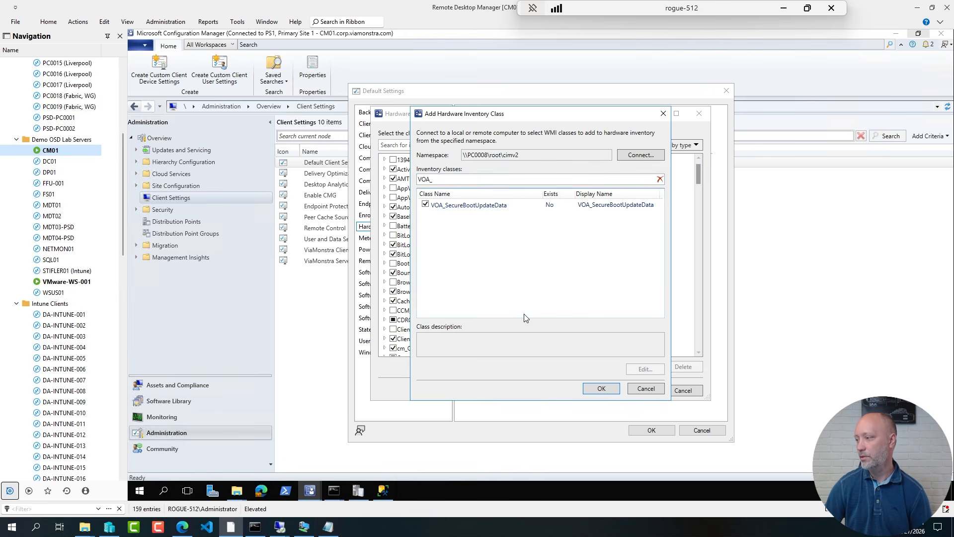
click(601, 389)
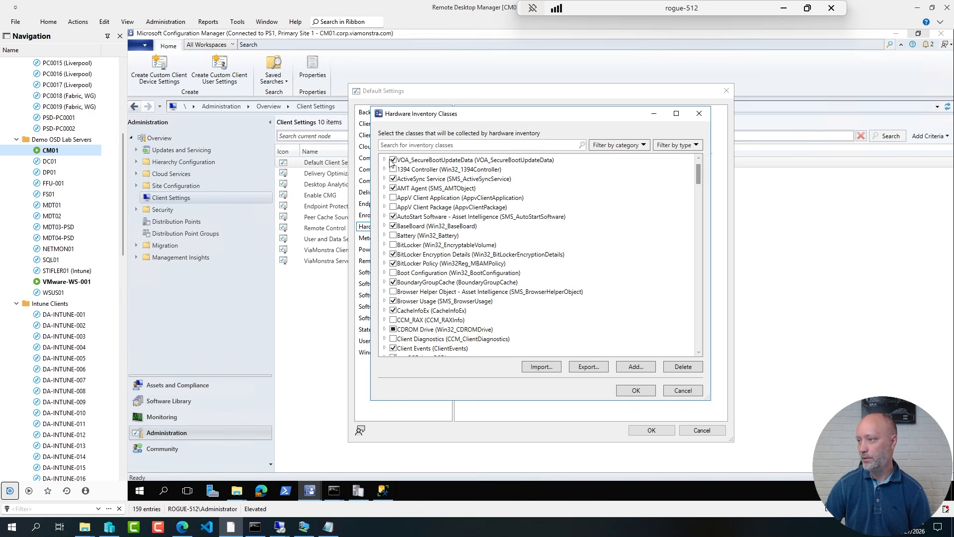
Step: Disable collection of VOA_SecureBootUpdateData in the default settings and accept the hardware inventory class changes
click(393, 160)
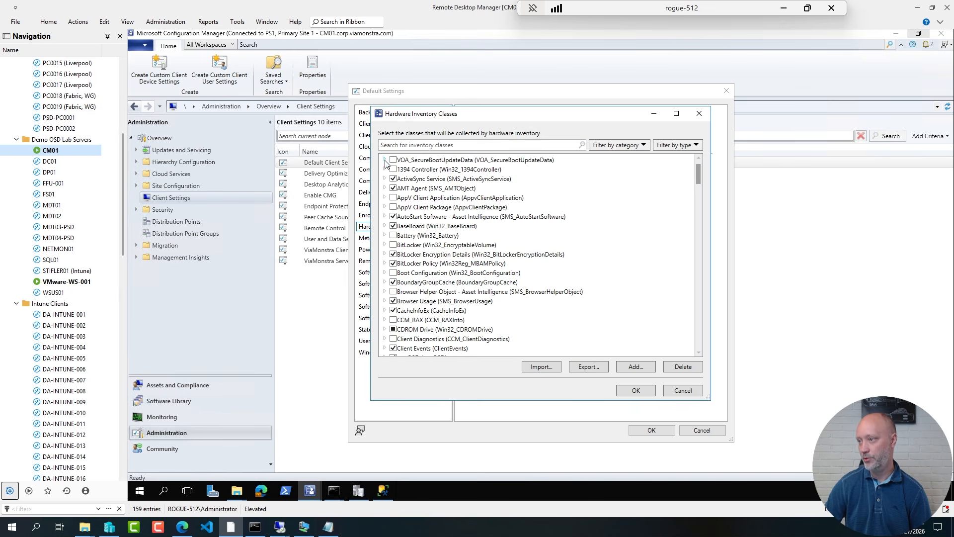
click(385, 160)
click(385, 160)
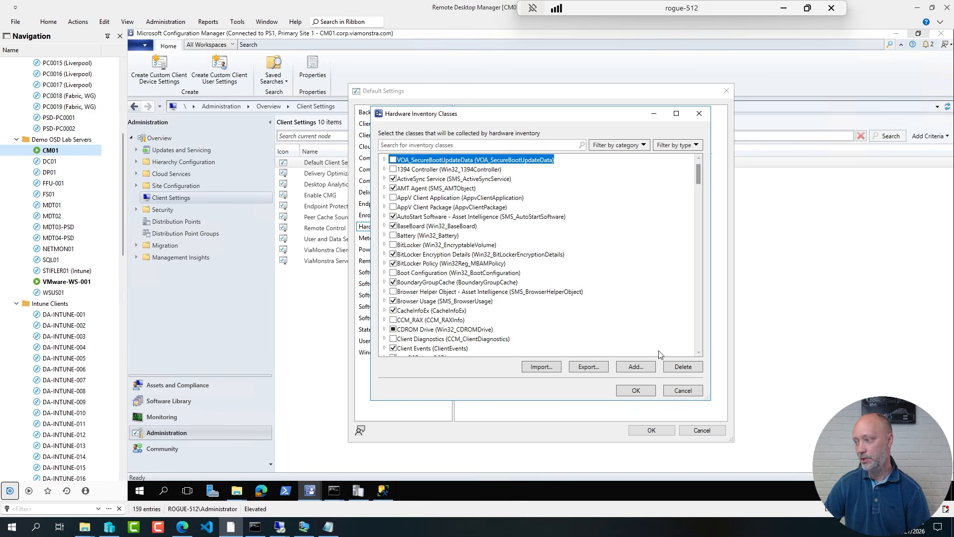
click(636, 391)
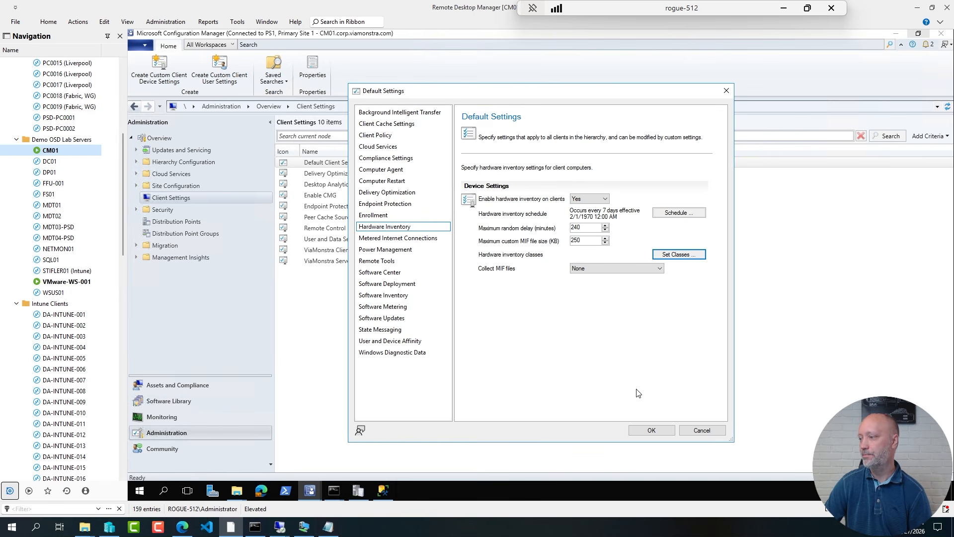
Step: Save the default client settings and start custom device settings named "Secure Boot Update Data Inventory" that include Hardware Inventory
click(652, 429)
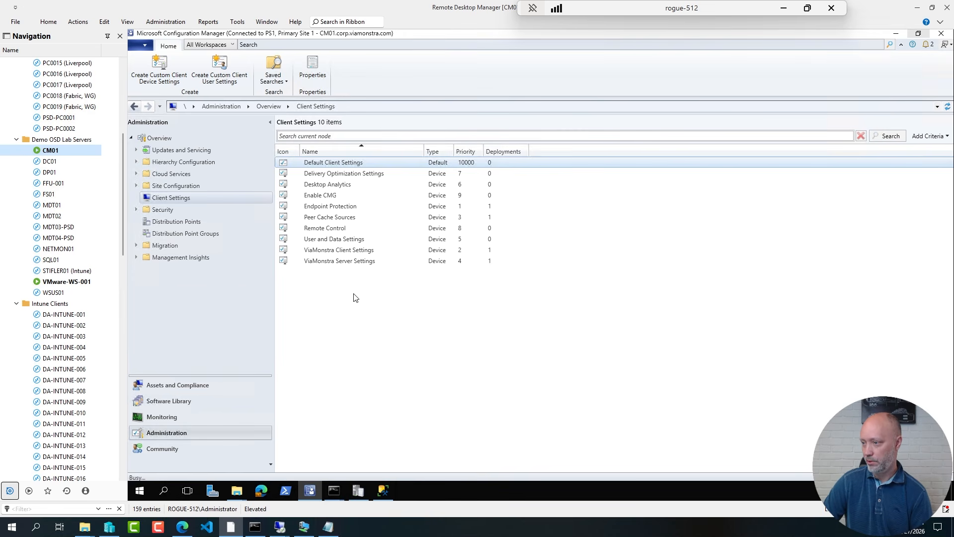
right_click(320, 290)
click(259, 297)
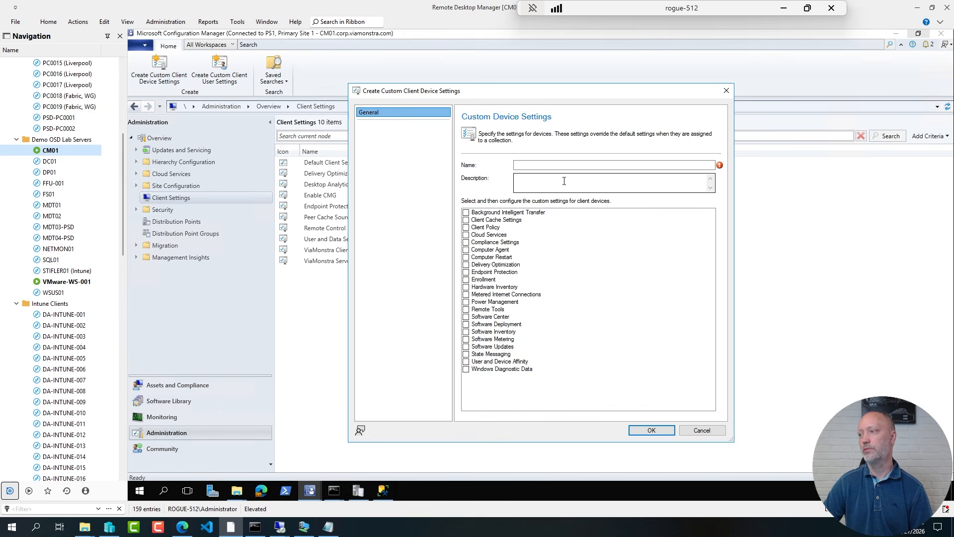
click(532, 165)
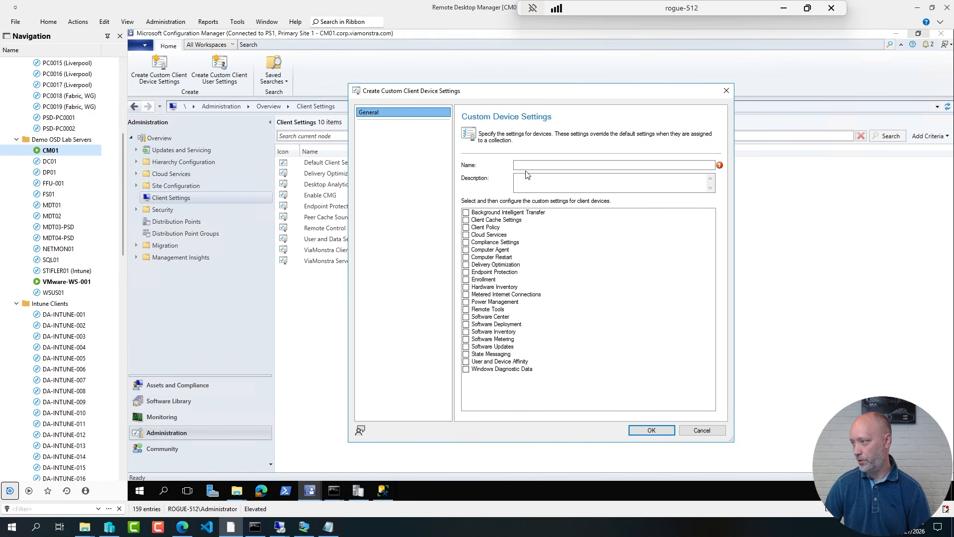
text(Secure Boot Update Data Inventory)
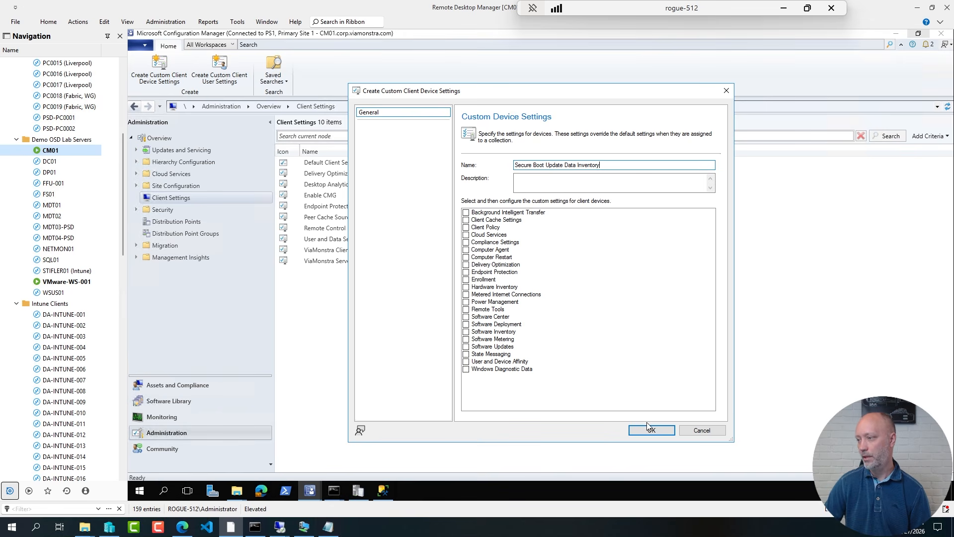
click(467, 287)
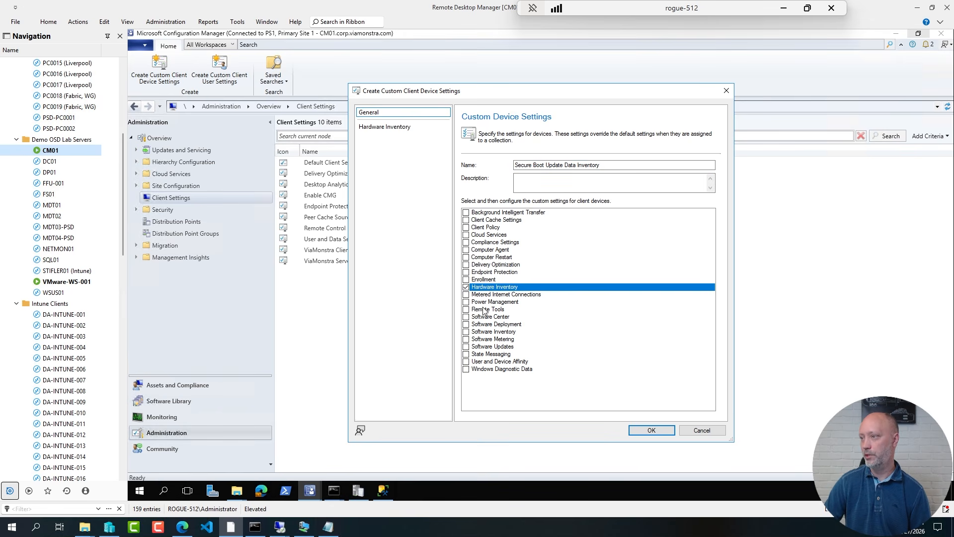
Step: Enable the VOA_SecureBootUpdateData class in the custom hardware inventory settings, filtering the classes by "VOA", and save the custom settings
click(387, 126)
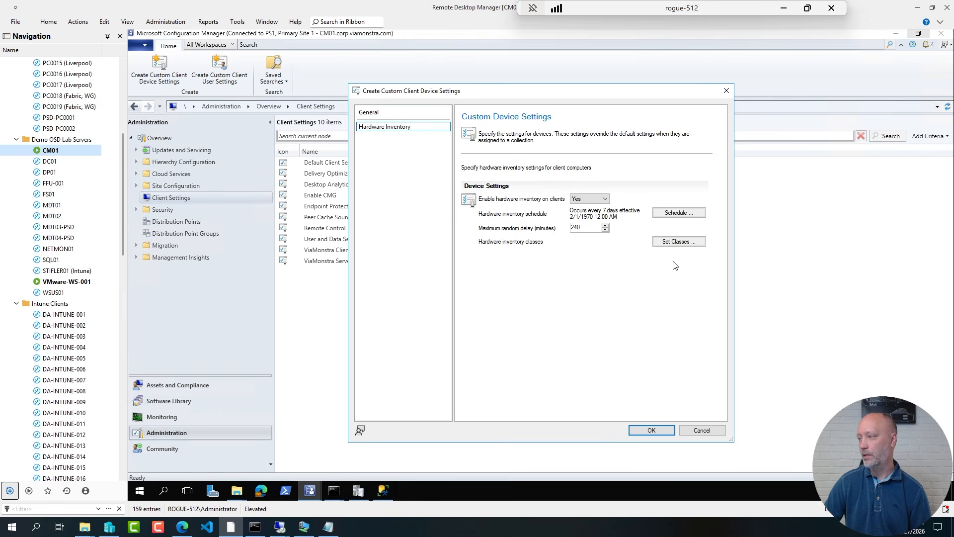
click(678, 241)
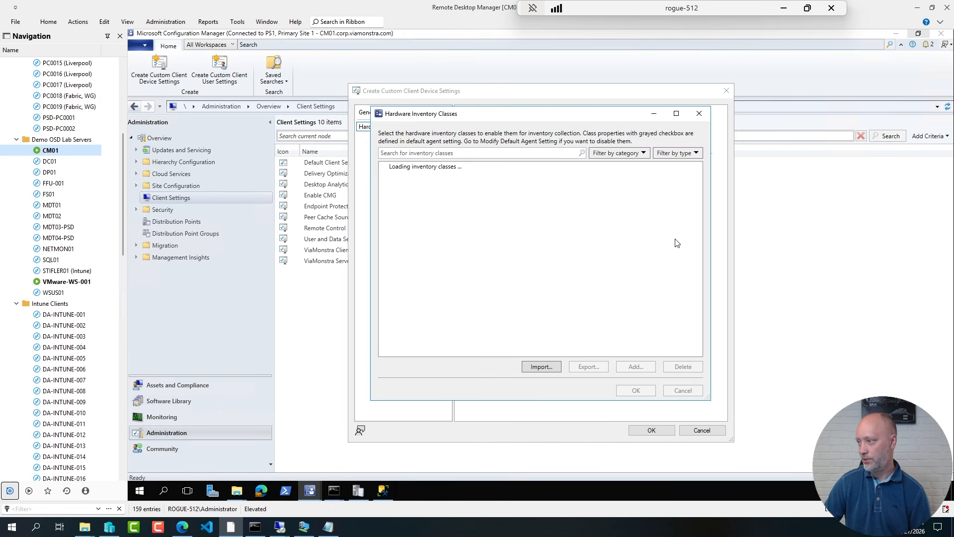
click(414, 155)
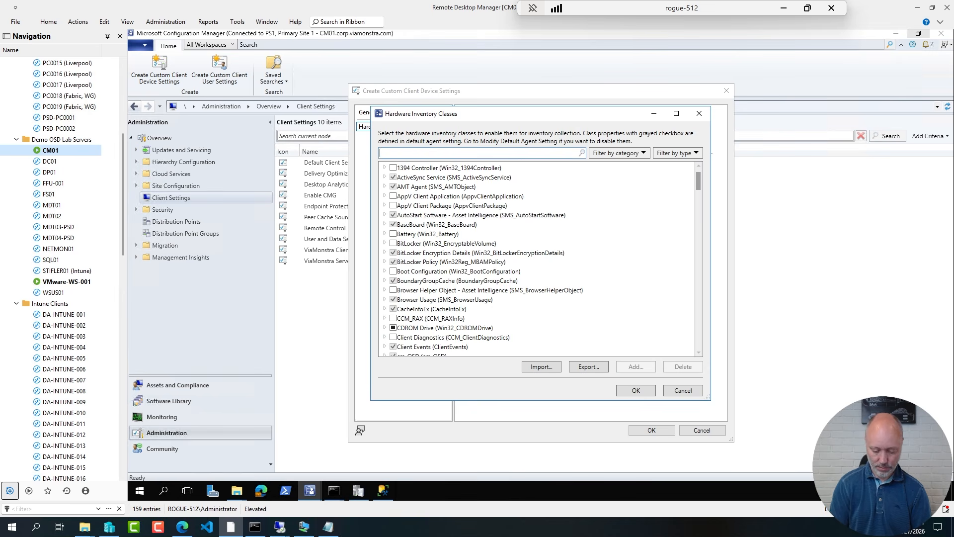
text(VOA)
click(393, 167)
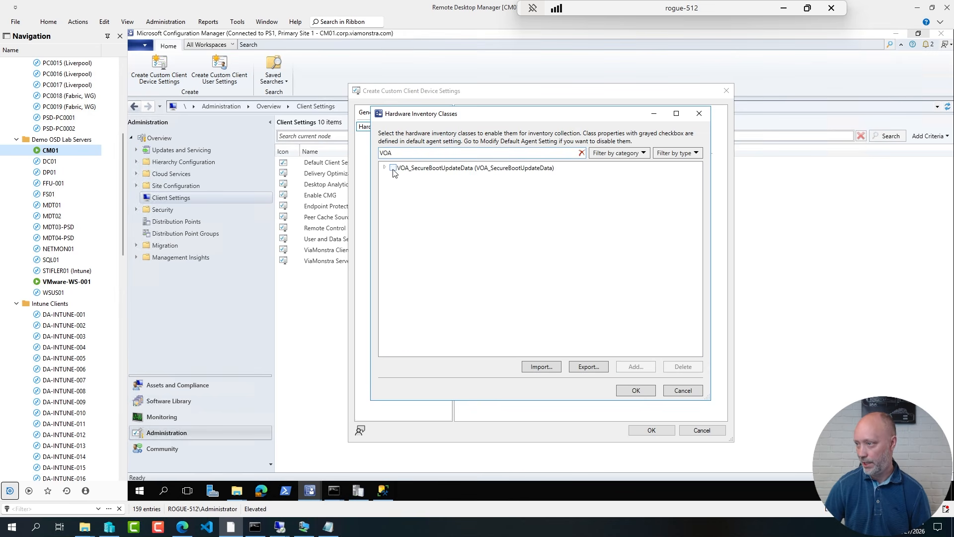
click(385, 169)
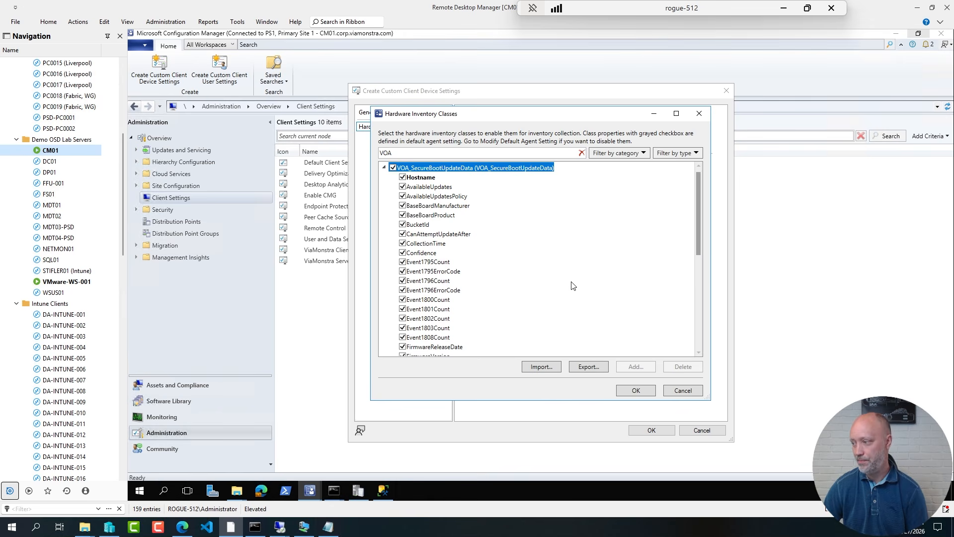
click(631, 389)
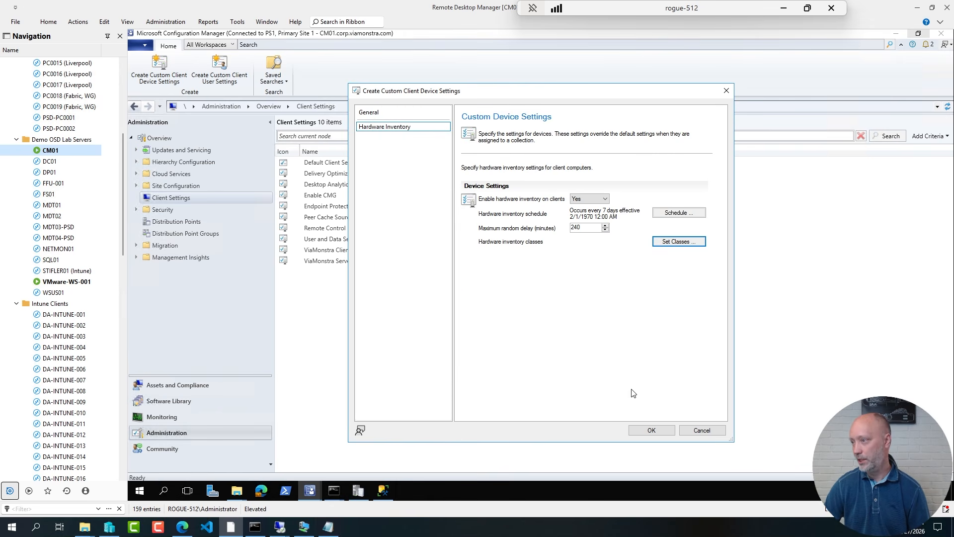
click(652, 431)
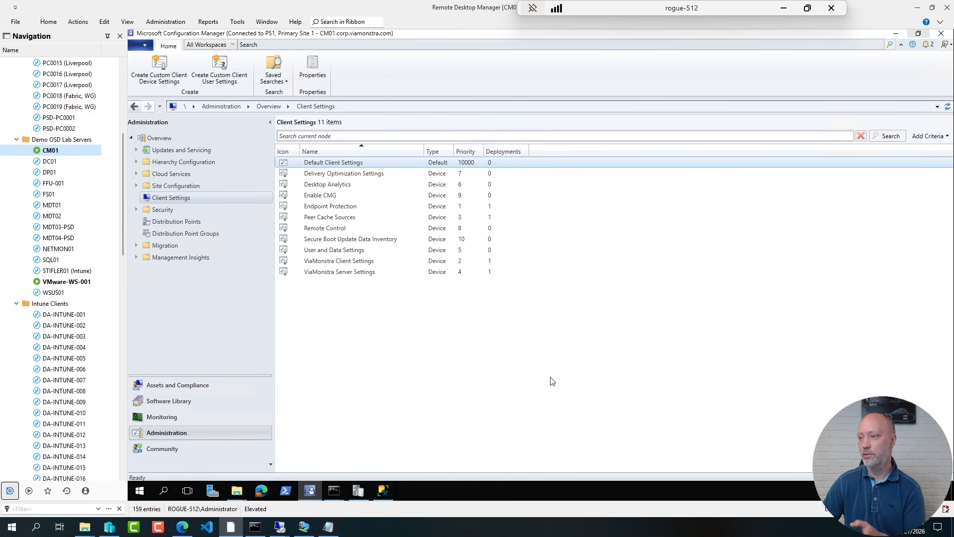
Step: Deploy the Secure Boot Update Data Inventory client settings to the Secure Boot Data Inventory collection under Compliance Settings
right_click(363, 241)
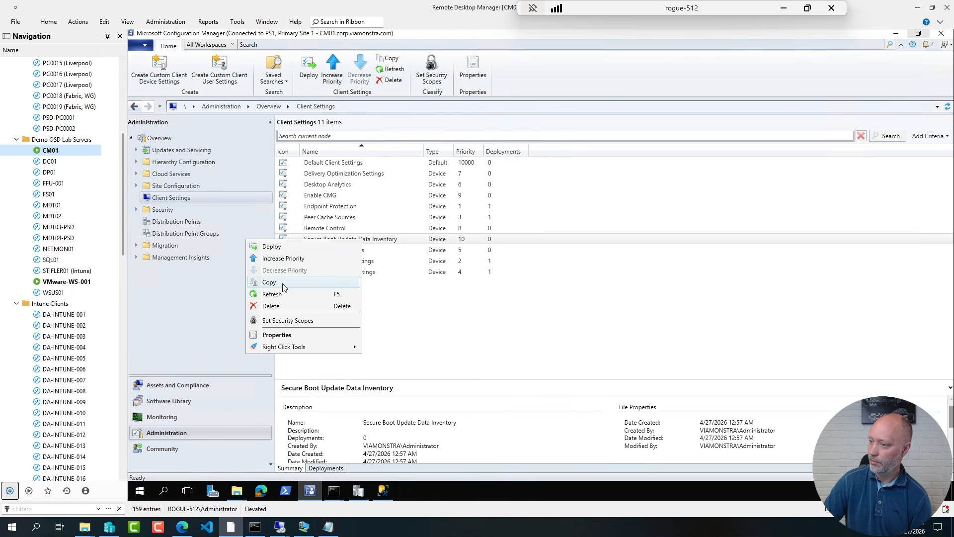
click(279, 246)
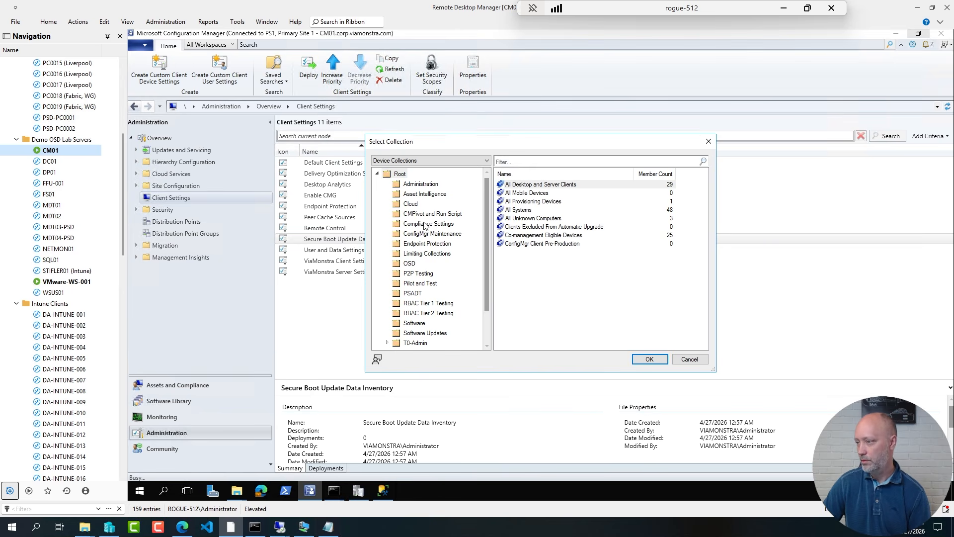
click(427, 224)
click(523, 227)
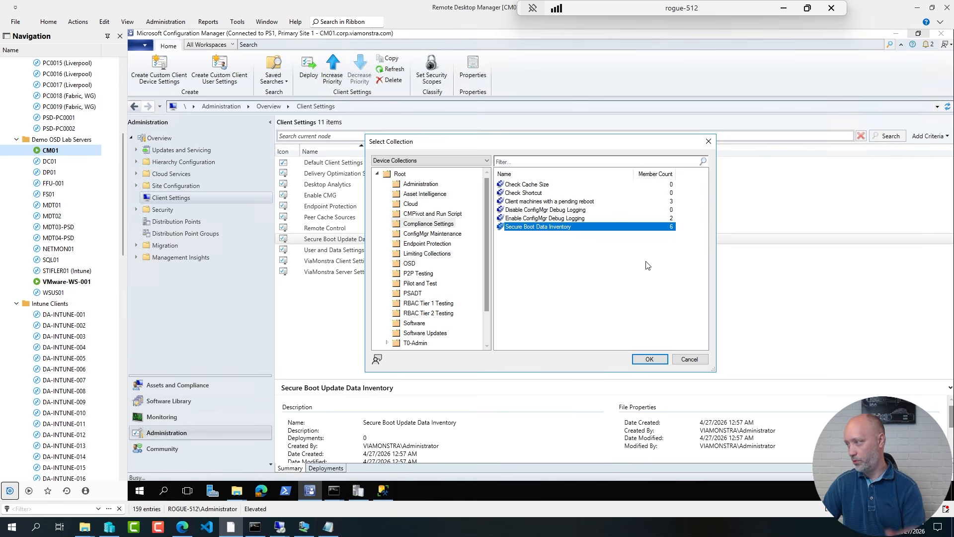
click(649, 359)
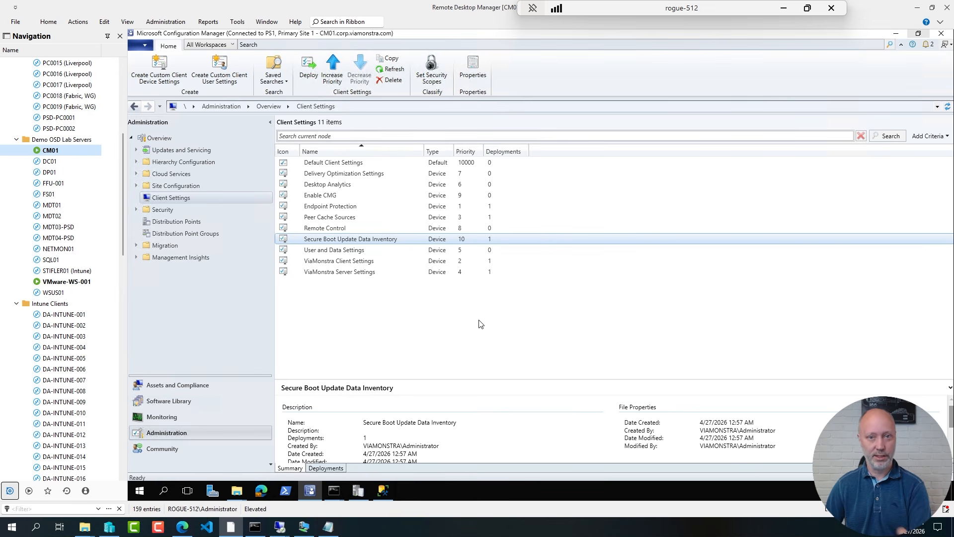
Step: Open dataldr.log from E:\Program Files\Microsoft Configuration Manager\Logs on the site server
click(242, 491)
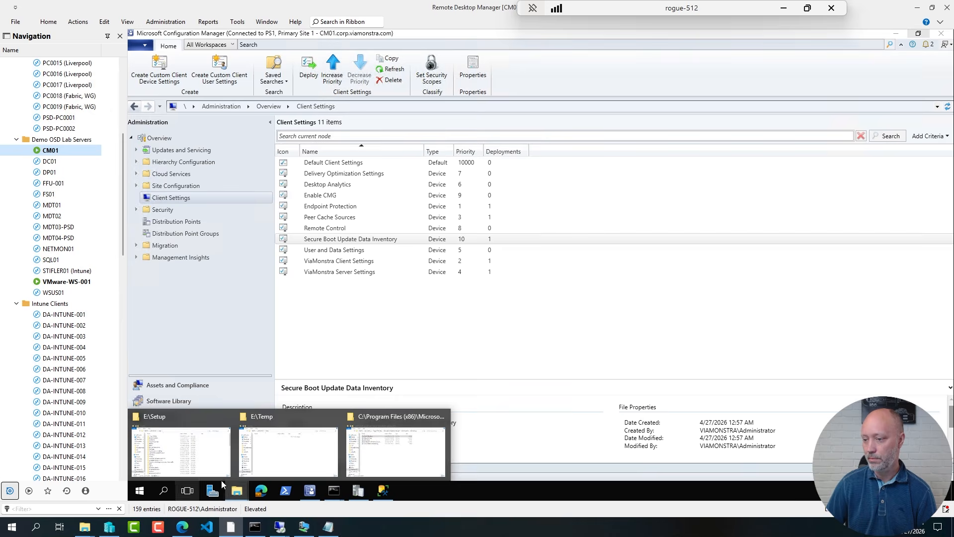
click(181, 450)
click(400, 166)
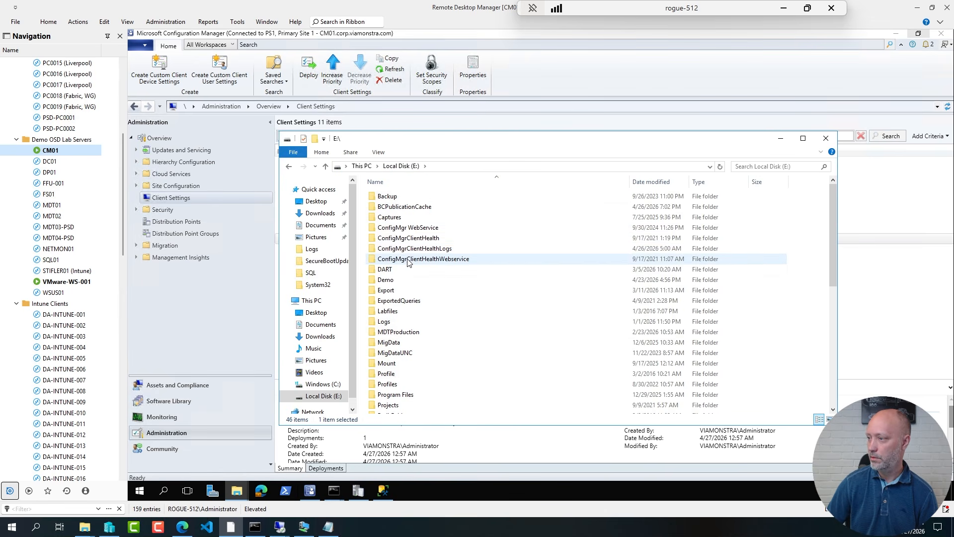
double_click(395, 394)
double_click(445, 197)
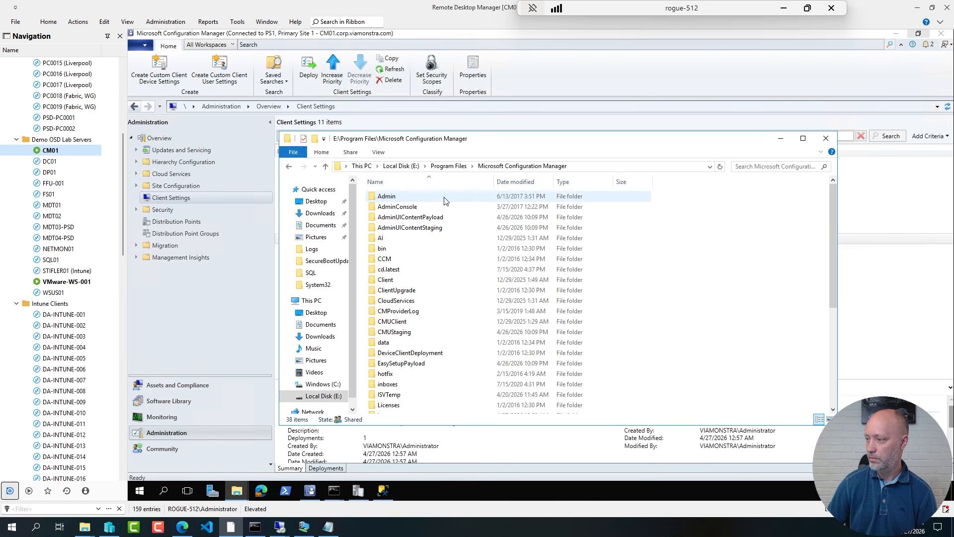
text(logs)
key(Return)
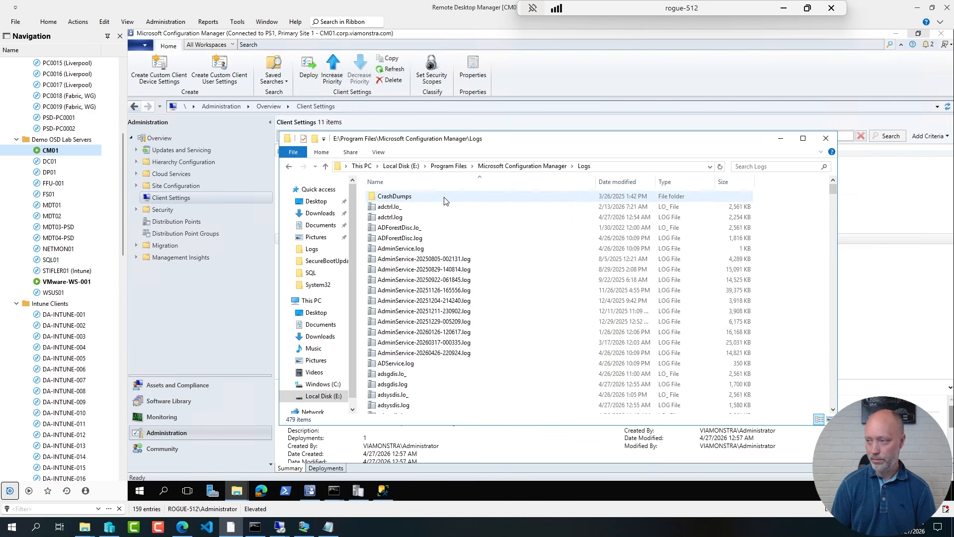
key(Down)
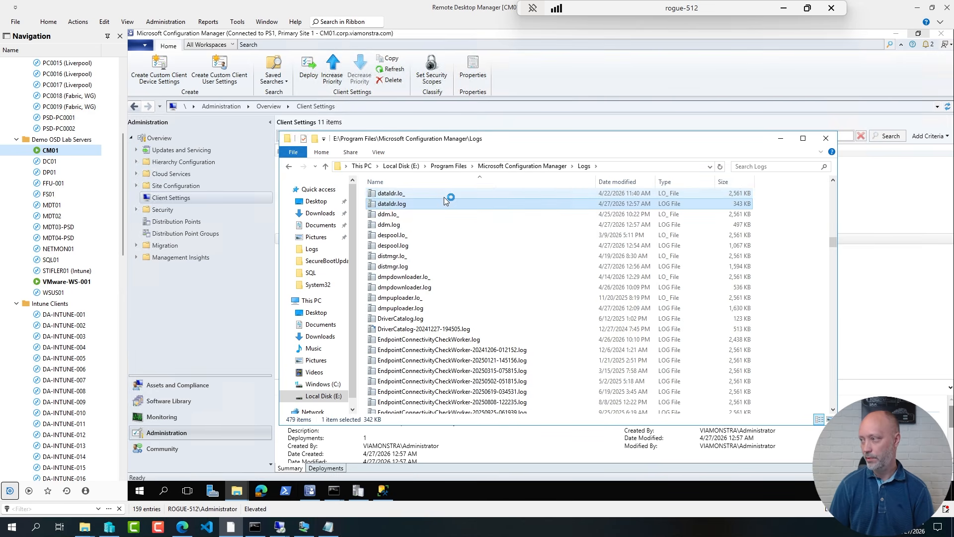
key(Return)
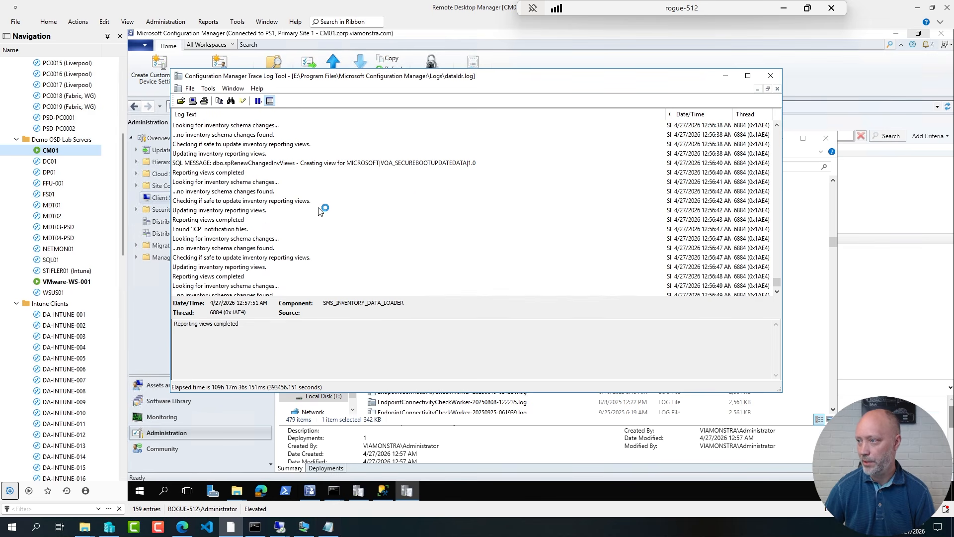
Step: Examine the dataldr.log entry about creating the SQL view for VOA_SECUREBOOTUPDATEDATA
click(316, 163)
key(ctrl+1)
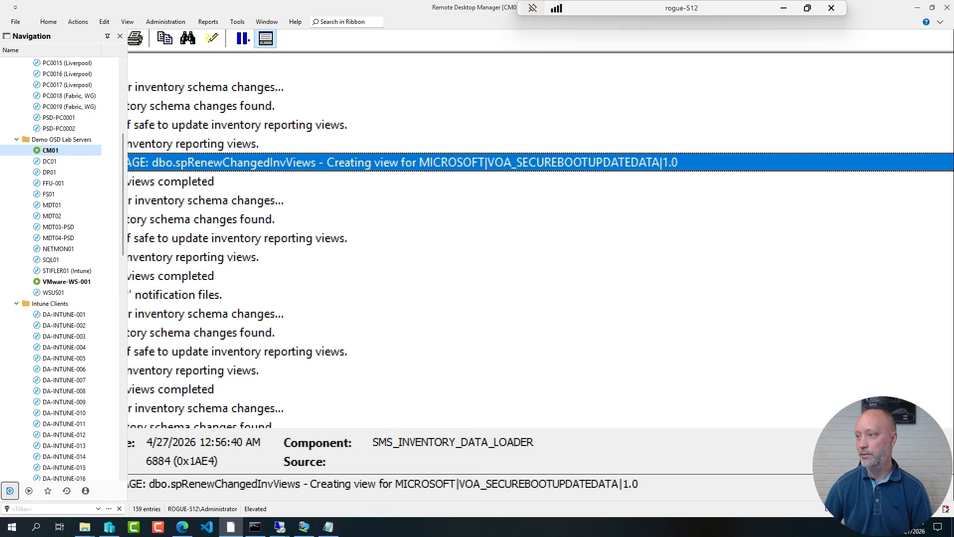
mouse_move(256, 132)
mouse_down()
mouse_move(617, 184)
mouse_move(782, 182)
mouse_up()
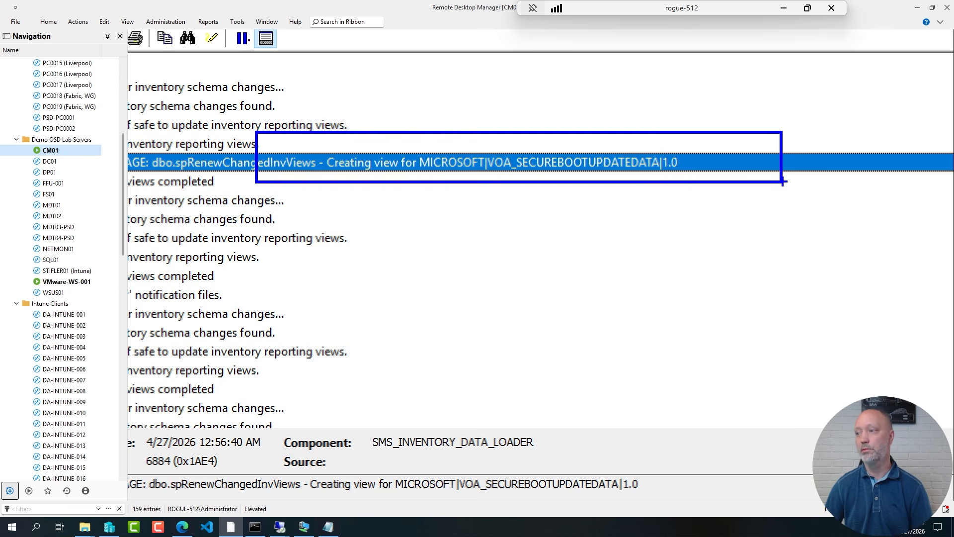
key(Escape)
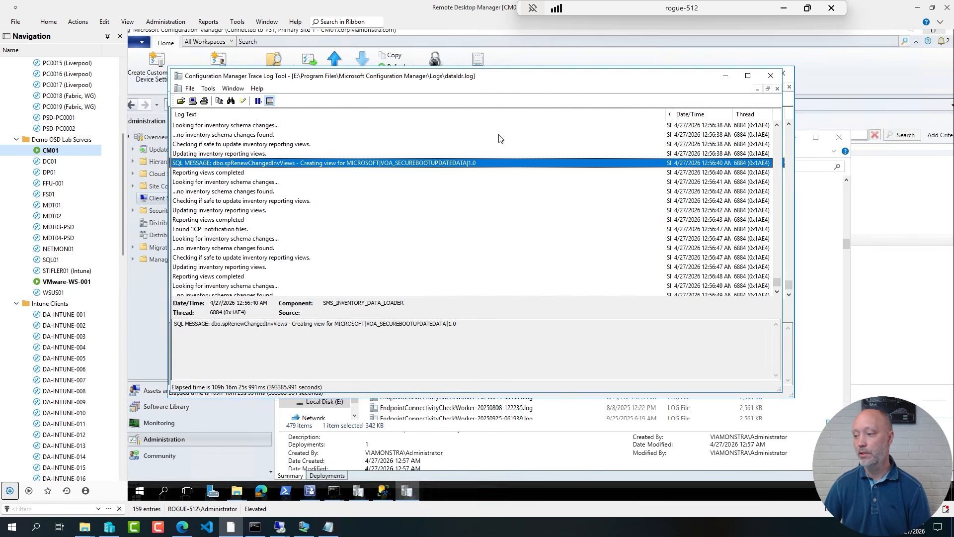
Step: Switch to SQL Server Management Studio and filter the CM_PS1 database's views by name for the Secure Boot update data views
click(383, 491)
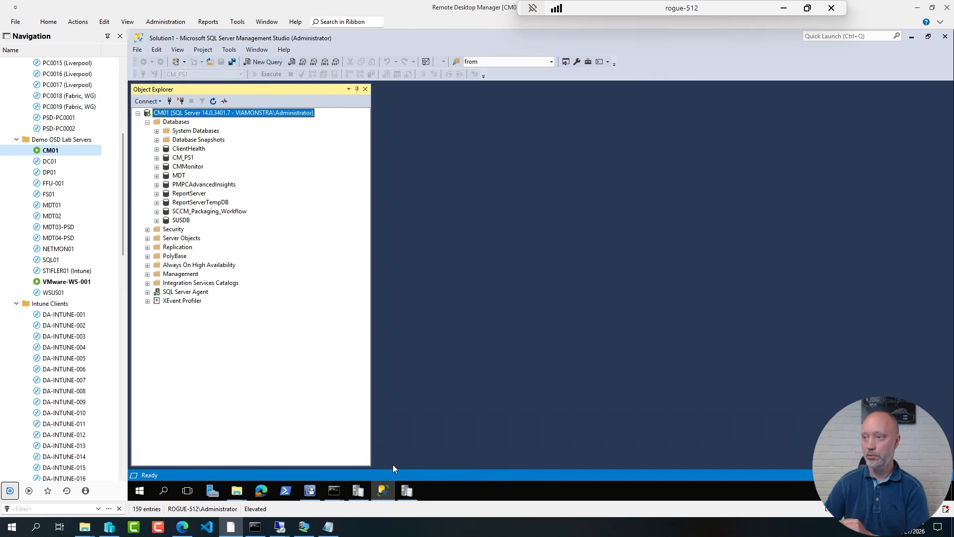
click(157, 158)
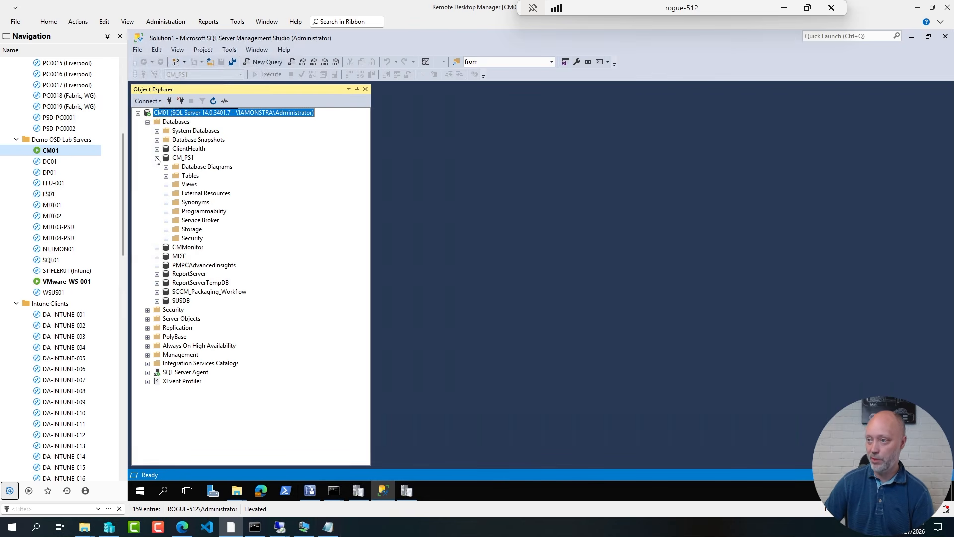
click(166, 184)
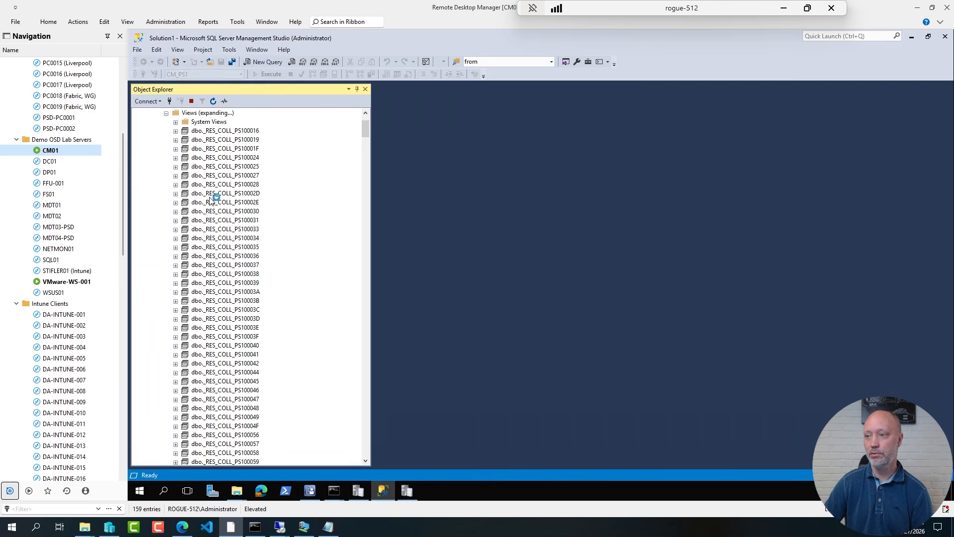
click(194, 114)
click(202, 101)
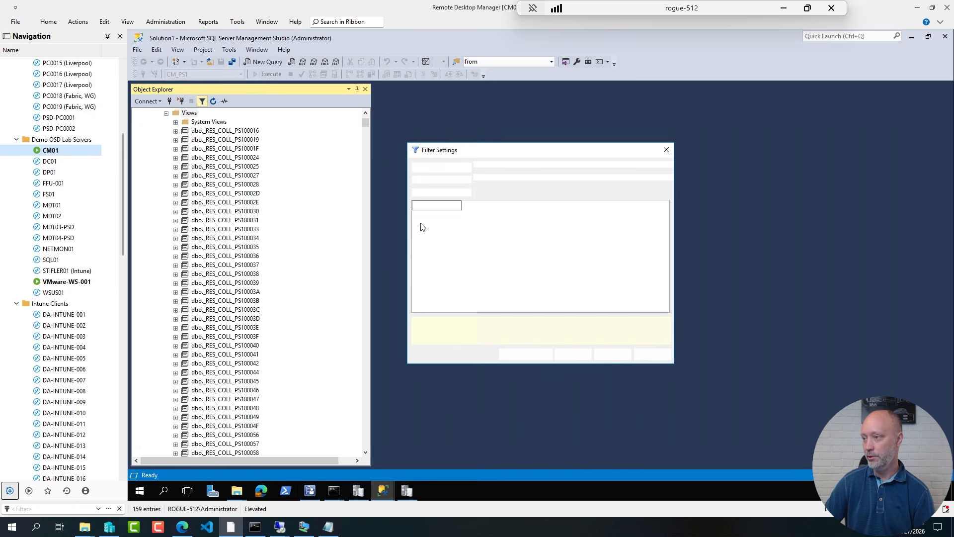
click(595, 214)
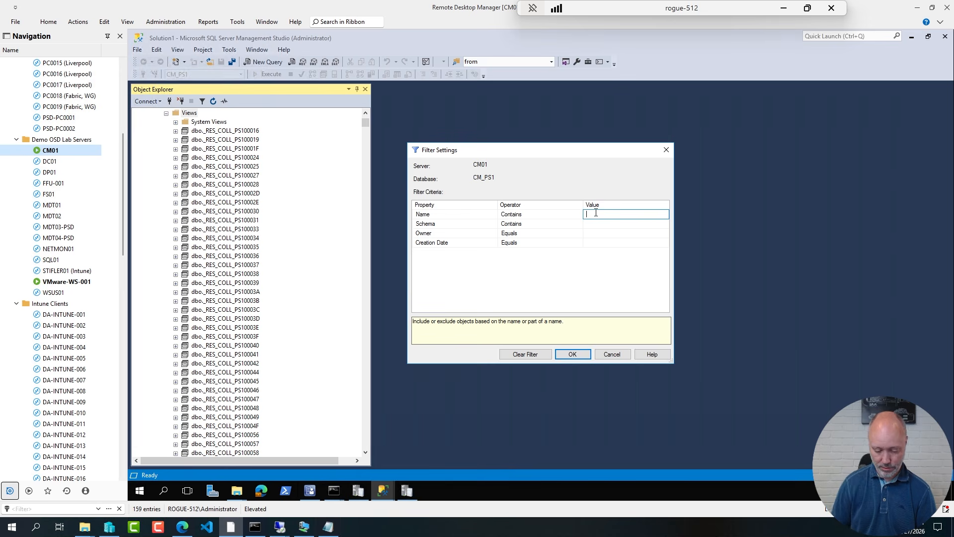
click(573, 354)
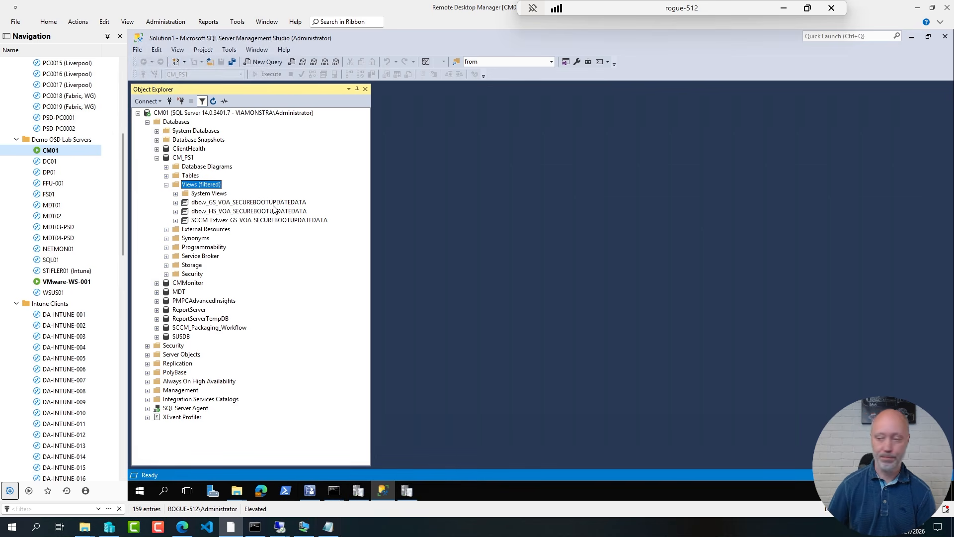
Step: Switch to the Notepad checklist and review items 7 to 9, covering client settings, dataldr.log and the client policy and inventory cycles
click(336, 530)
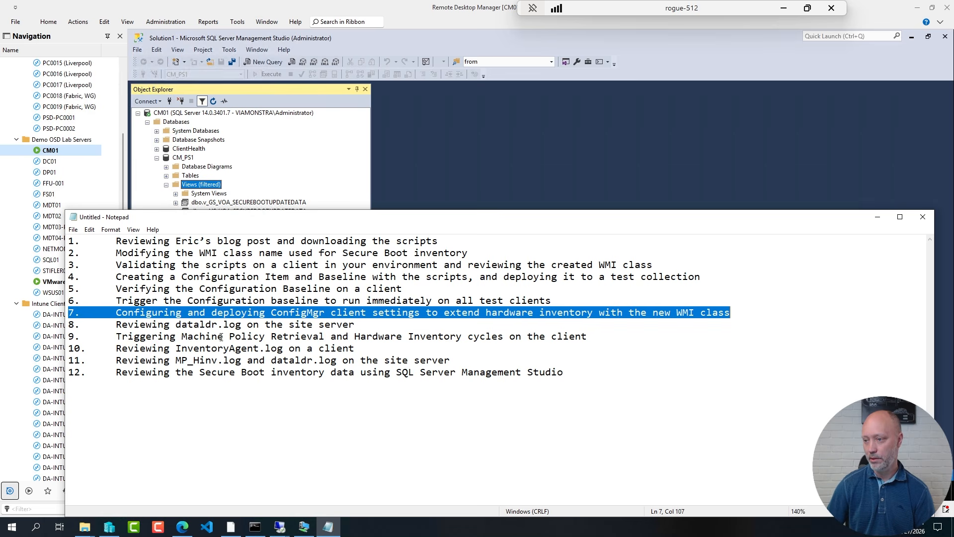
drag(366, 329, 29, 318)
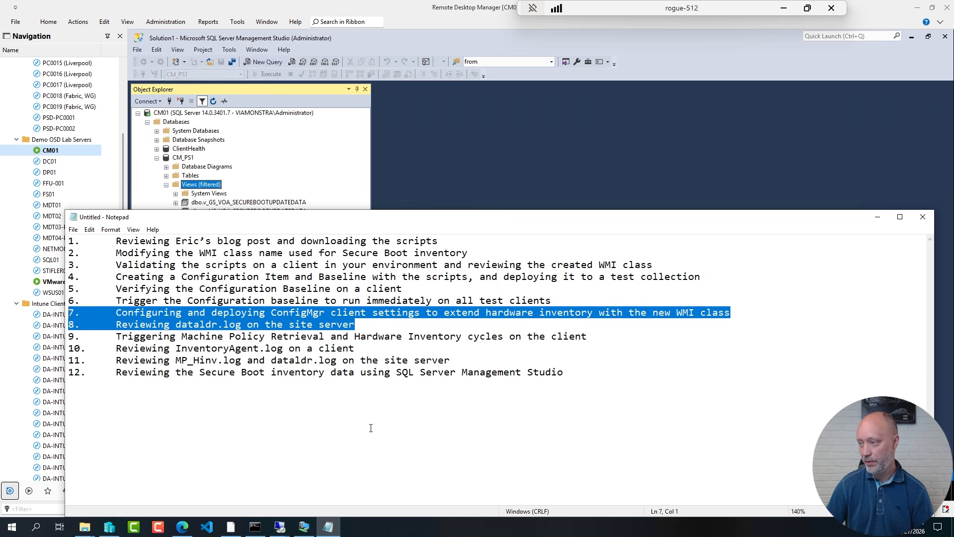
click(283, 337)
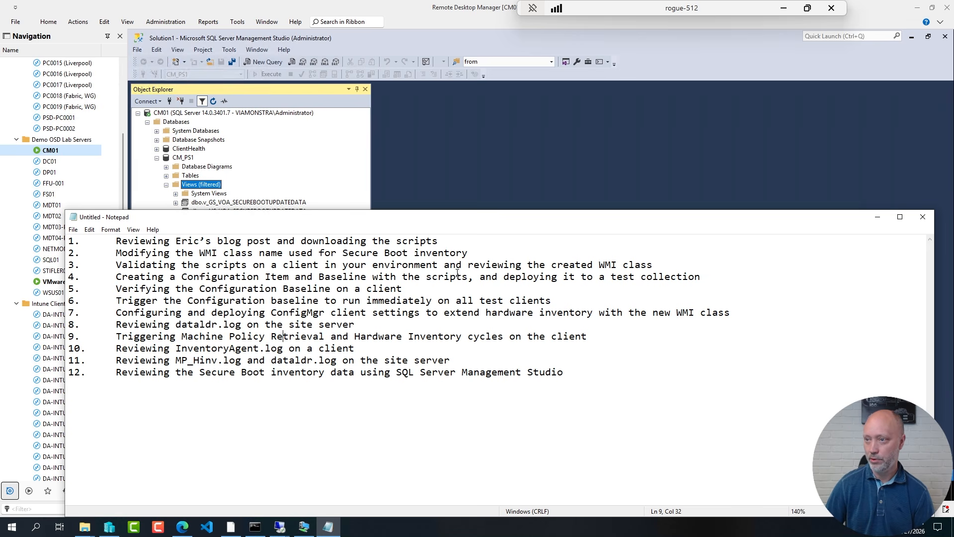
Step: Switch to the PC0008 session and run the Machine Policy Retrieval & Evaluation Cycle from Configuration Manager Properties
click(124, 180)
scroll(69, 234, up, 7)
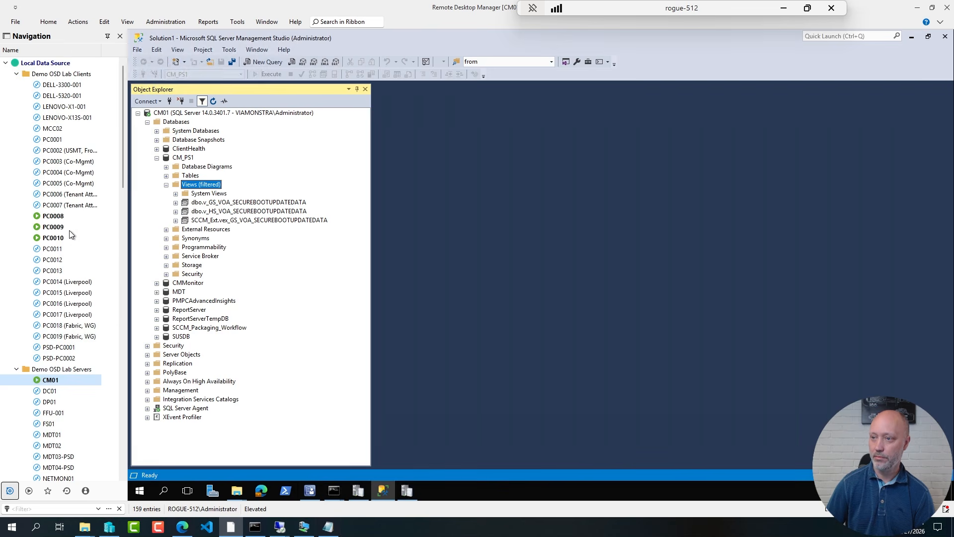
click(53, 216)
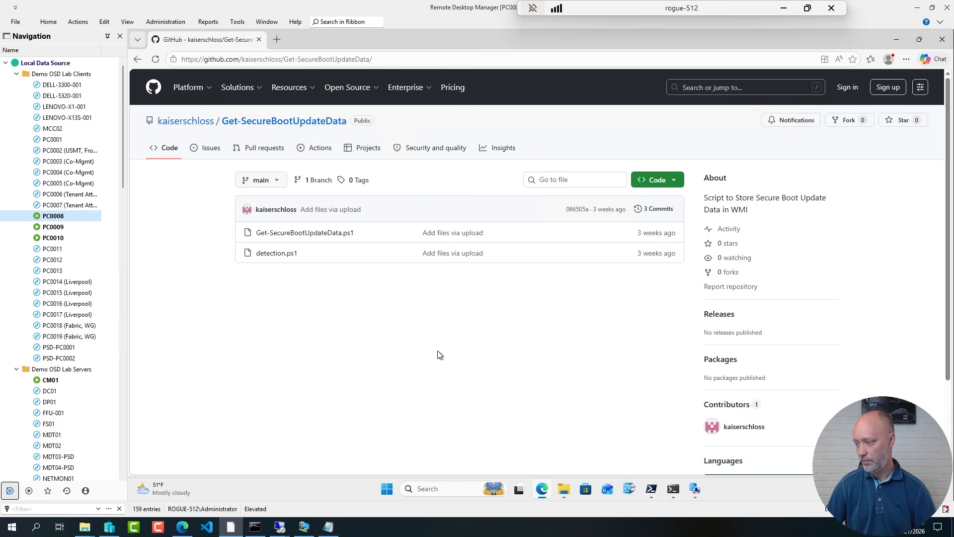
click(694, 489)
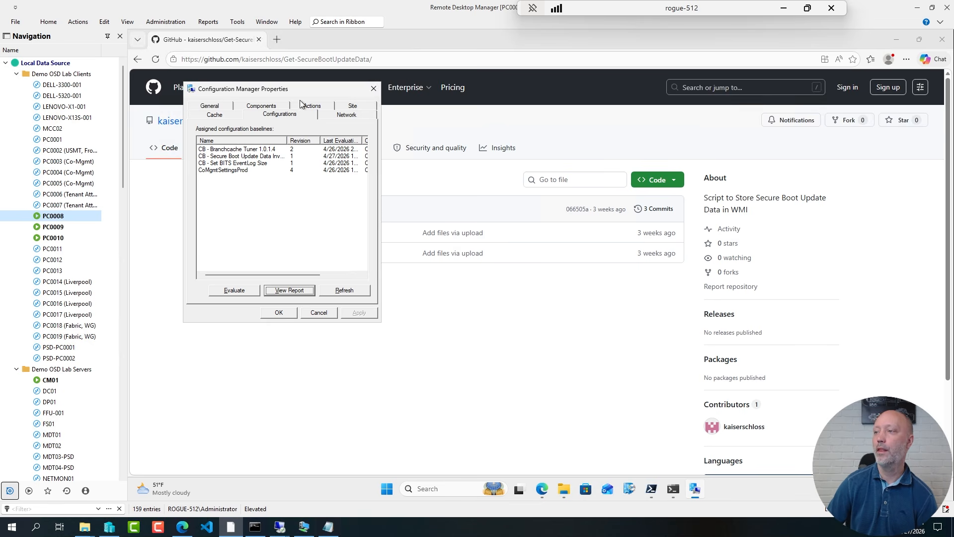
click(318, 106)
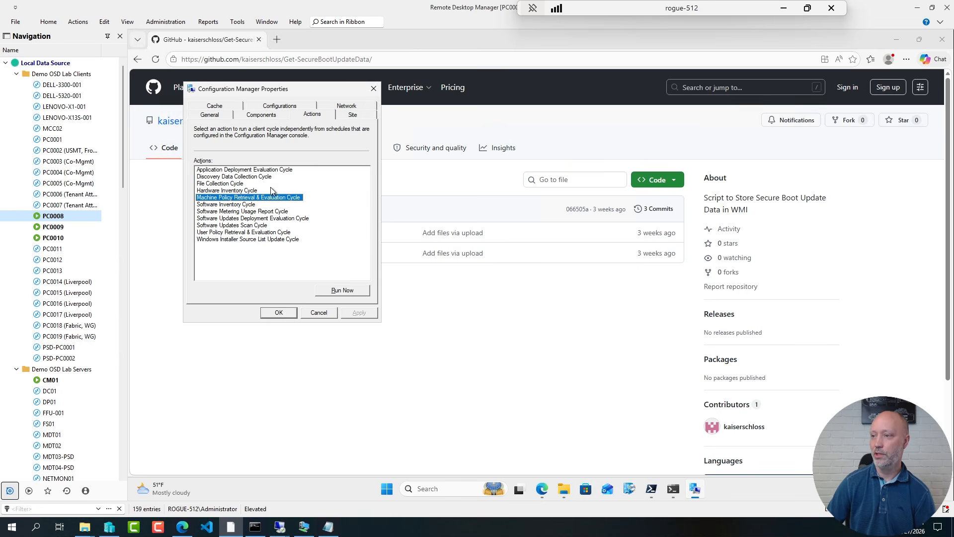
click(354, 290)
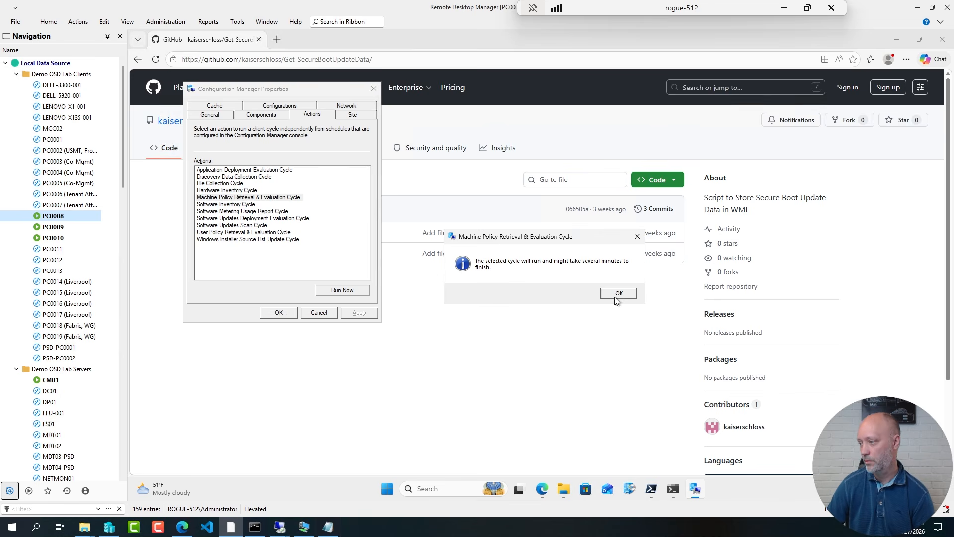
click(616, 294)
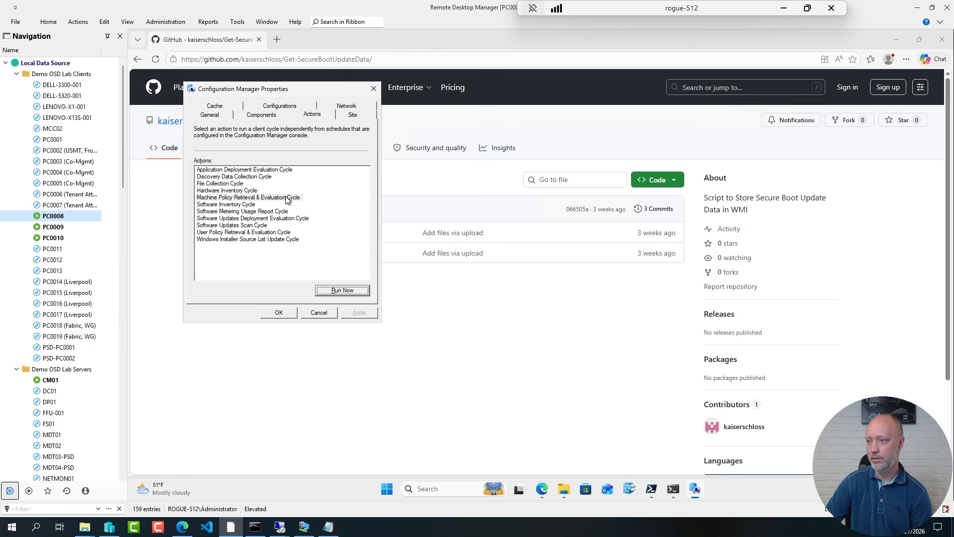
Step: Run the Hardware Inventory Cycle on PC0008
click(225, 192)
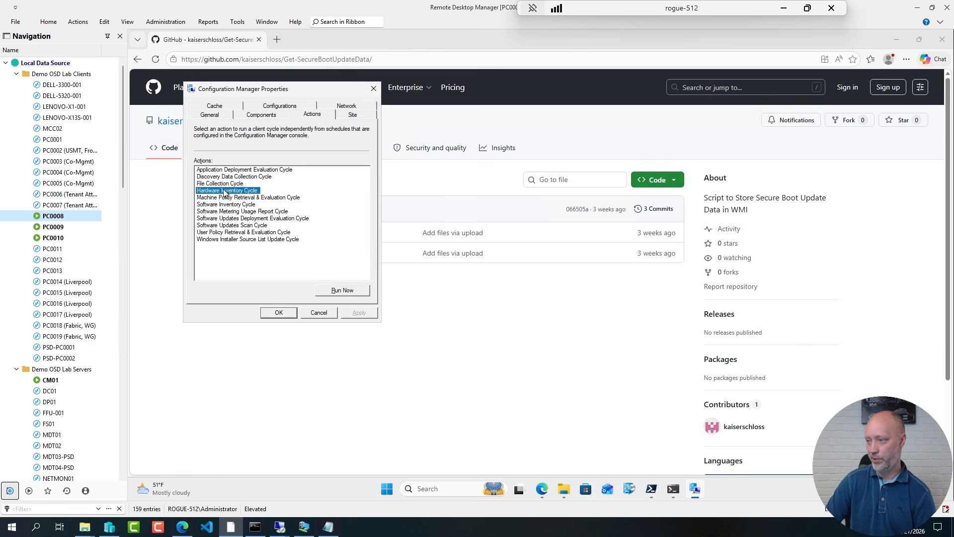
click(342, 291)
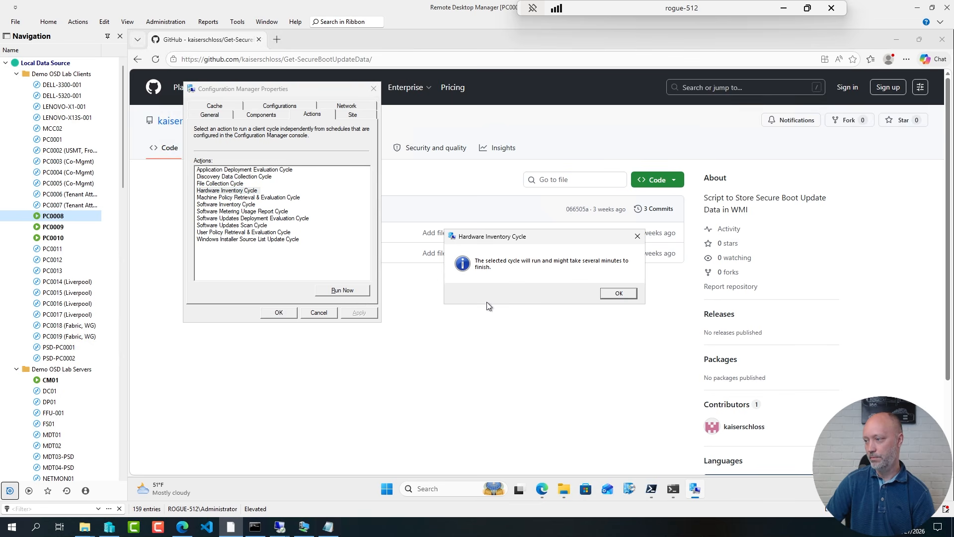
click(619, 293)
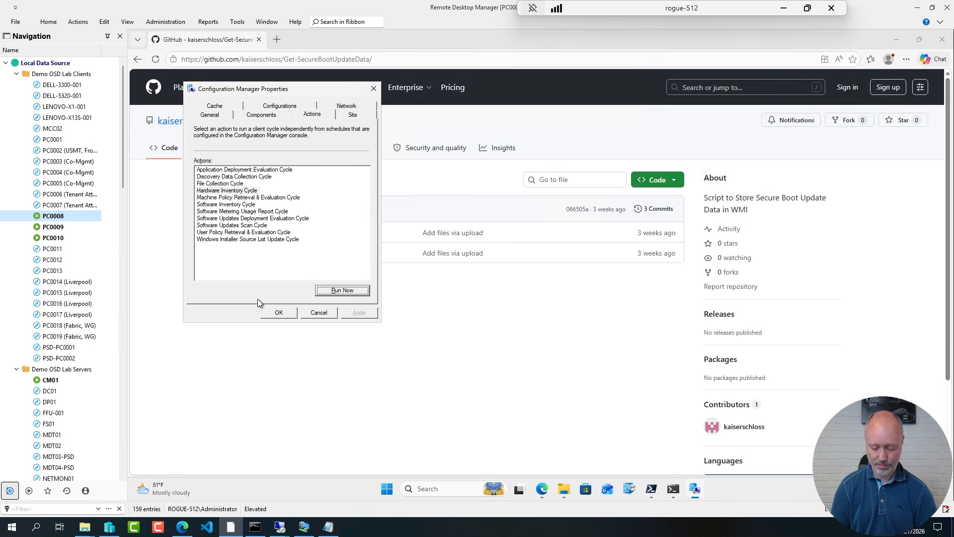
Step: Open InventoryAgent.log from c:\Windows\ccm\Logs on the client
key(super+r)
text(c:\windows\ccm\Logs)
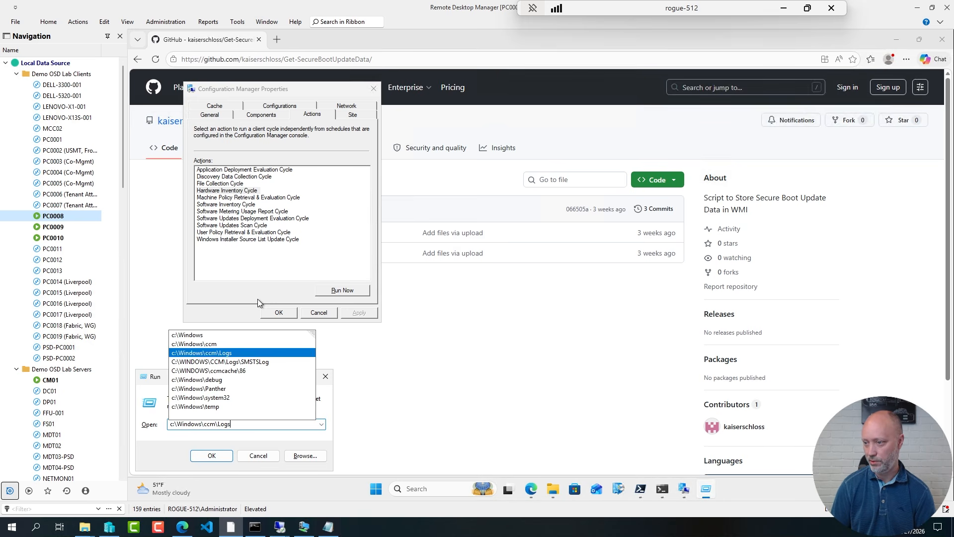
key(Return)
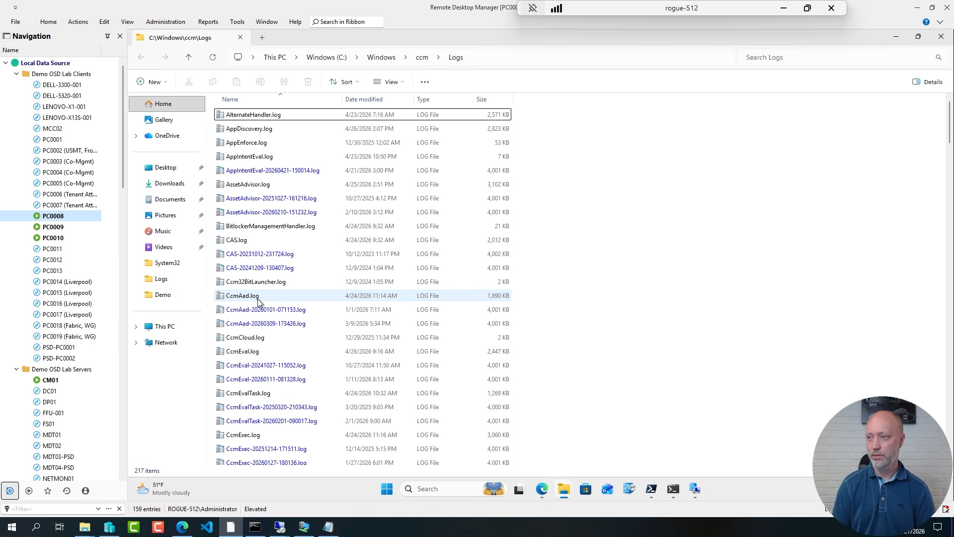
key(i)
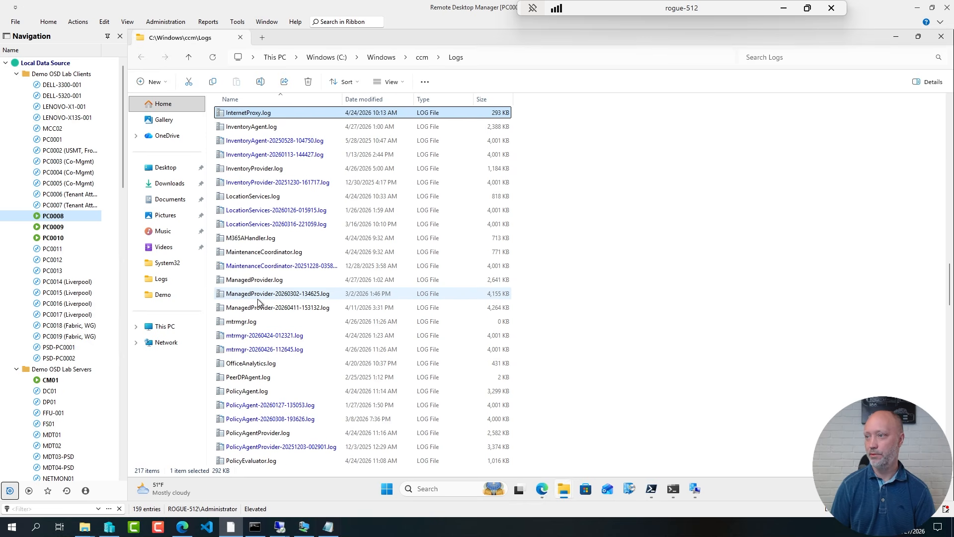
key(Down)
key(Return)
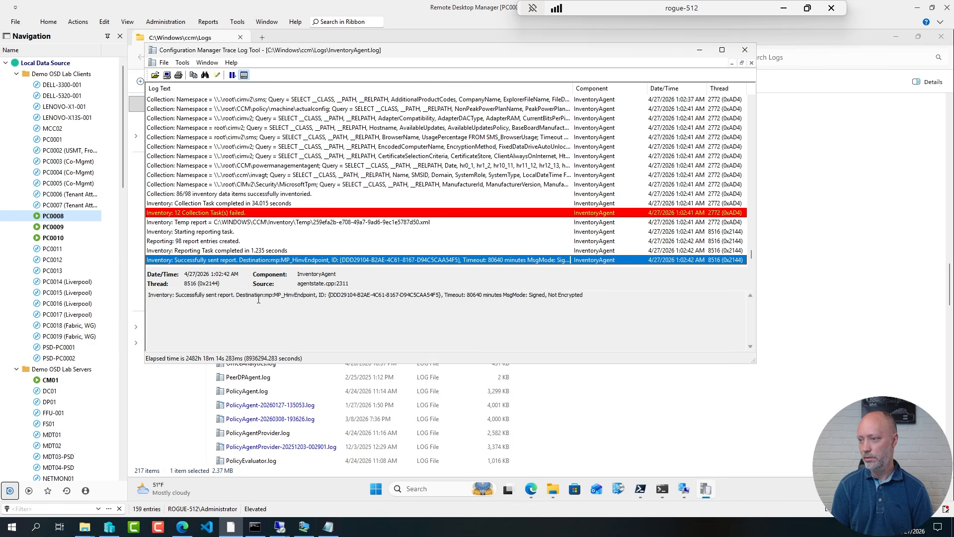
Step: Search upward in InventoryAgent.log for VOA_, examine the VOA_SecureBootUpdateData collection query and minimize the log
key(ctrl+f)
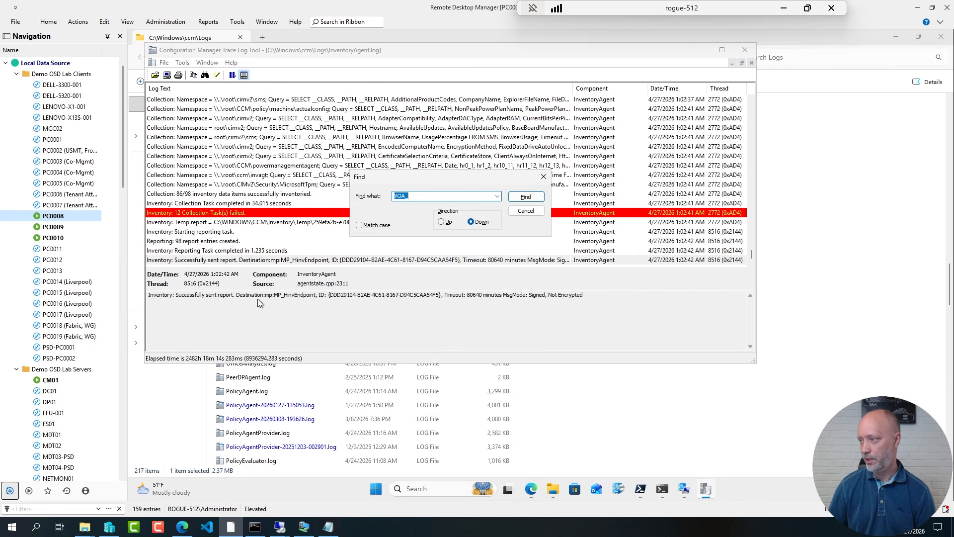
click(446, 221)
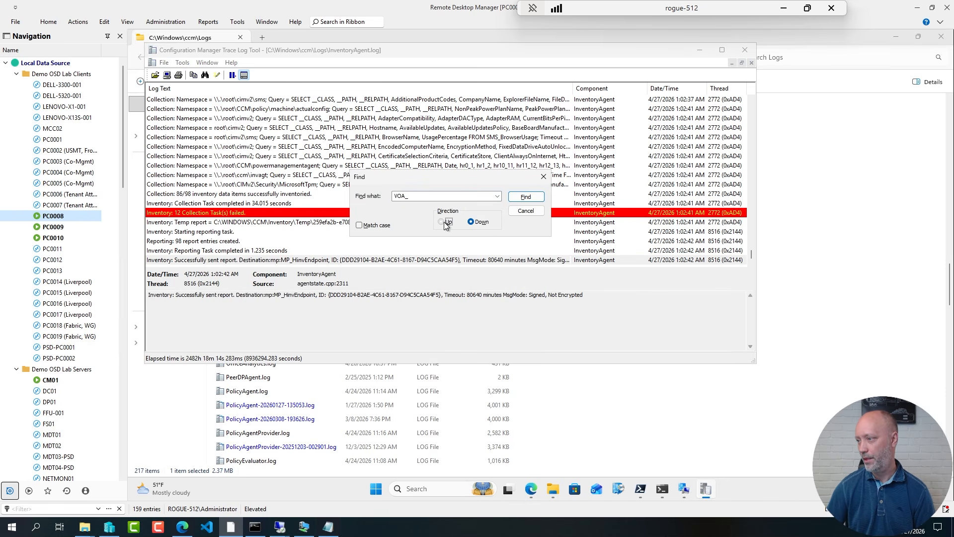
click(517, 199)
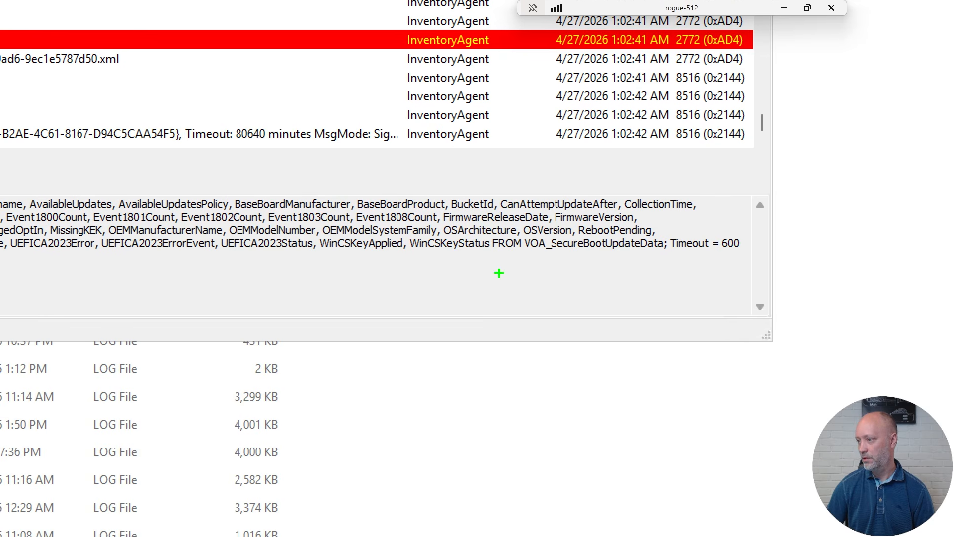
drag(505, 222, 707, 271)
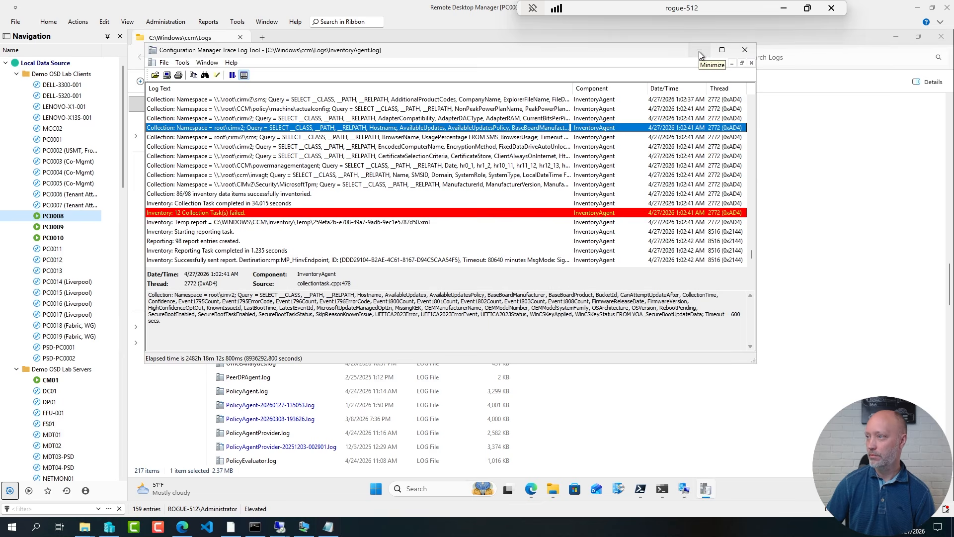
click(699, 52)
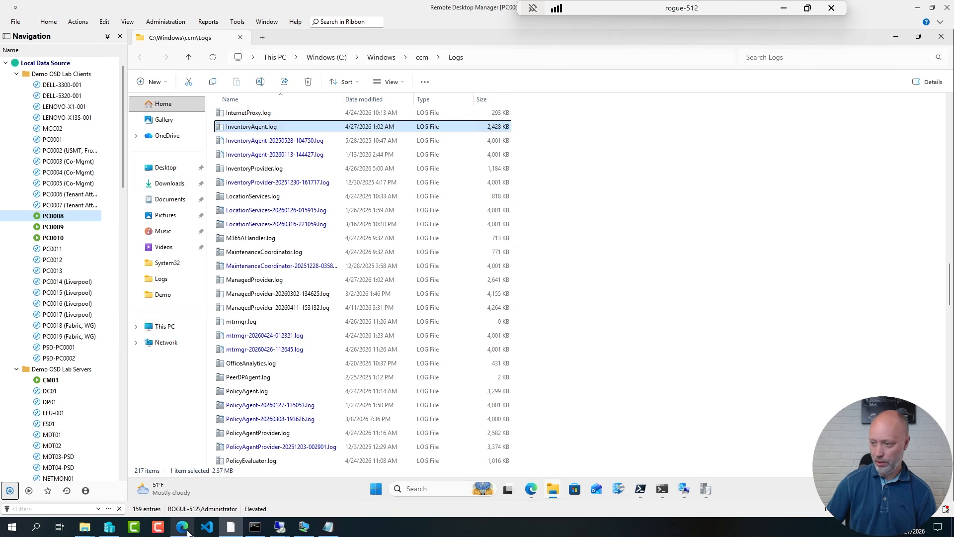
Step: Switch to the Notepad checklist and review items 10 and 11, covering InventoryAgent.log, MP_Hinv.log and dataldr.log
click(328, 526)
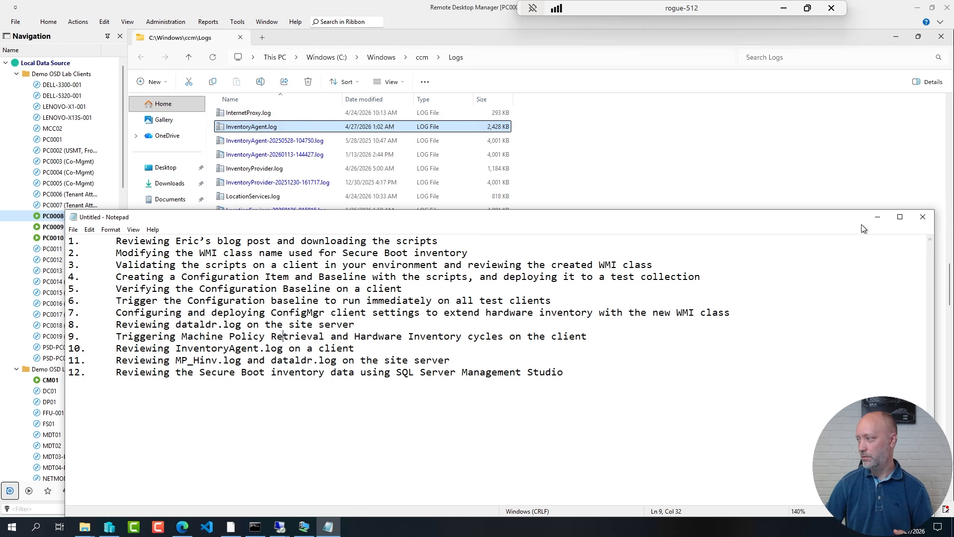
click(875, 220)
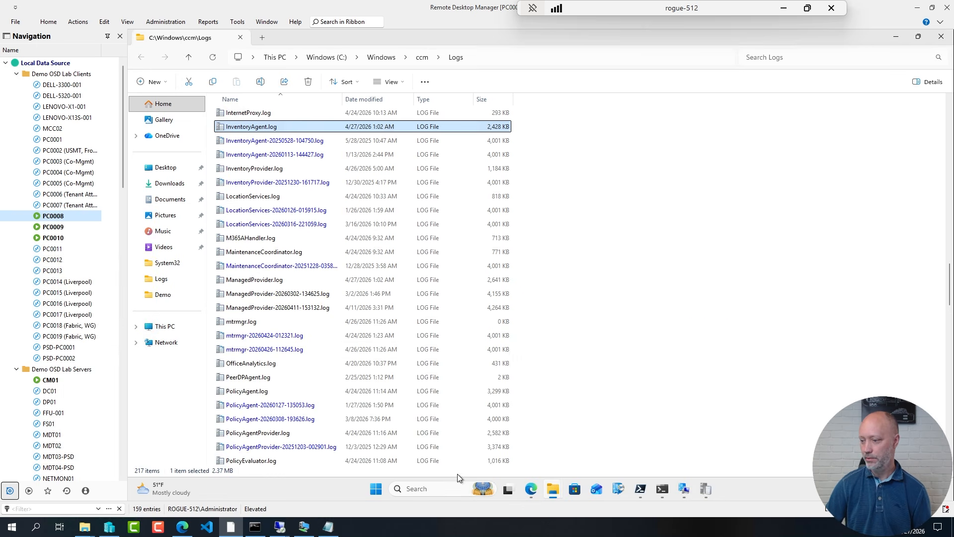
click(328, 527)
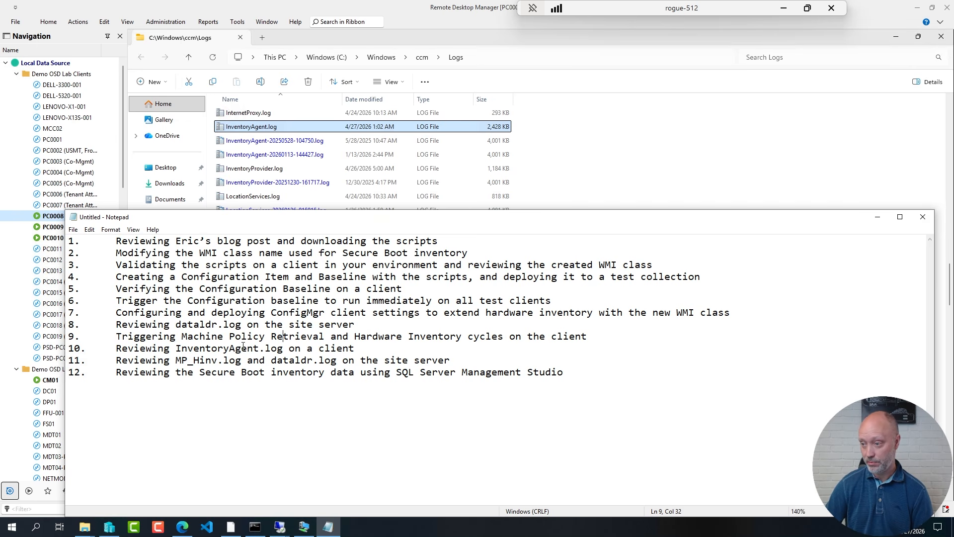
click(232, 370)
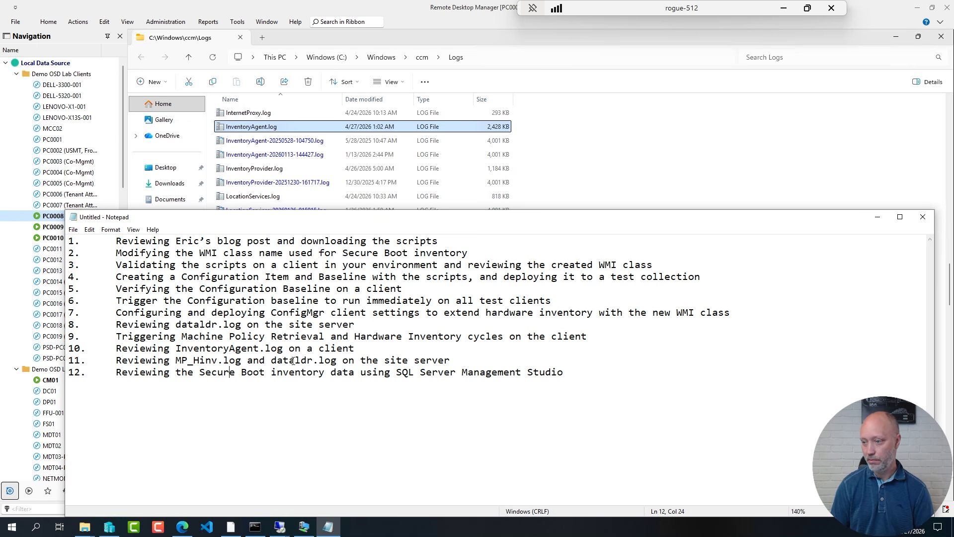
triple_click(293, 361)
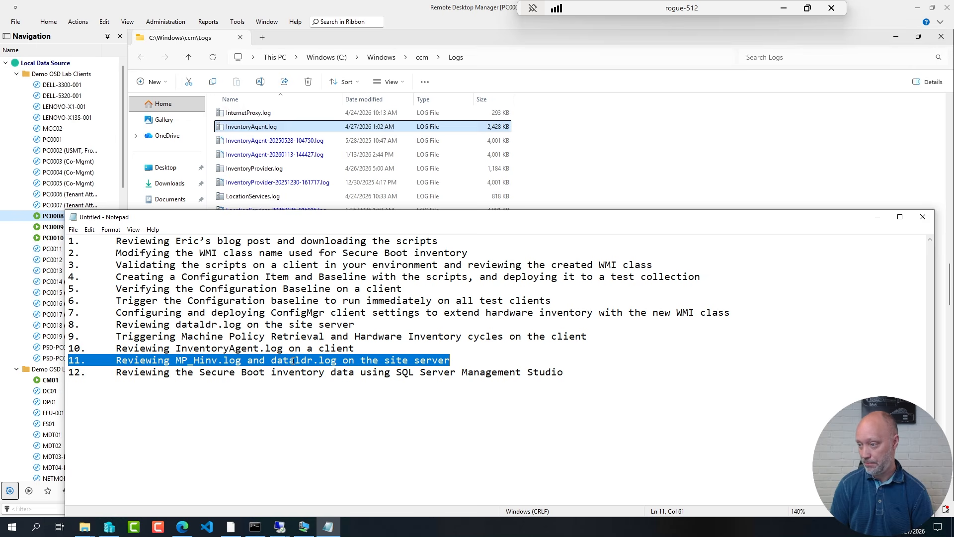
click(393, 523)
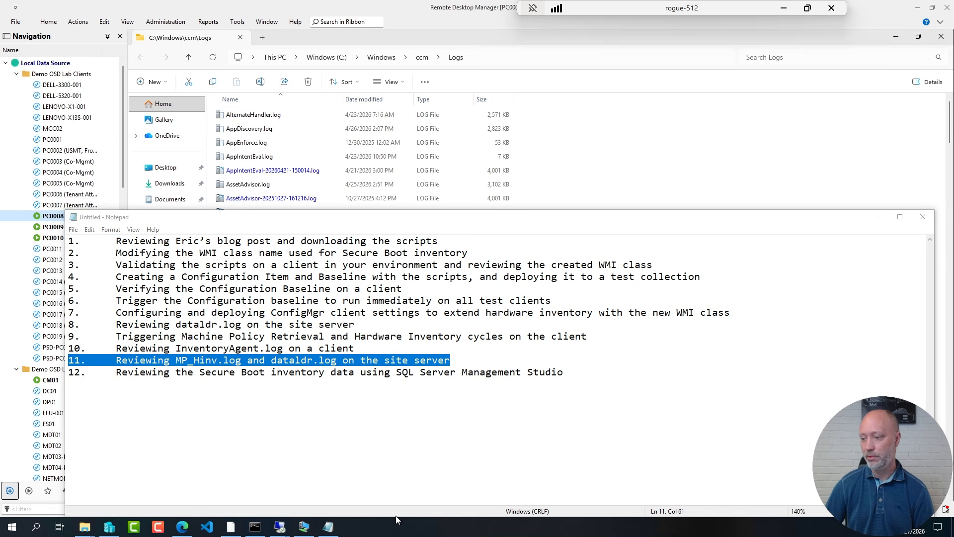
click(233, 530)
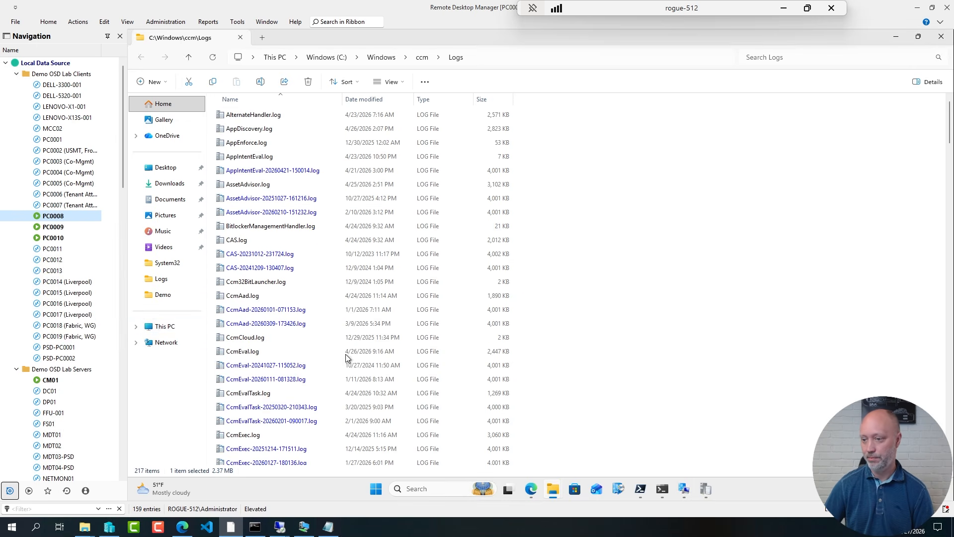
Step: Switch to the CM01 session and examine the VOA_SecureBootUpdateData warnings and the mapping table reload entry in MP_Hinv.log
click(50, 379)
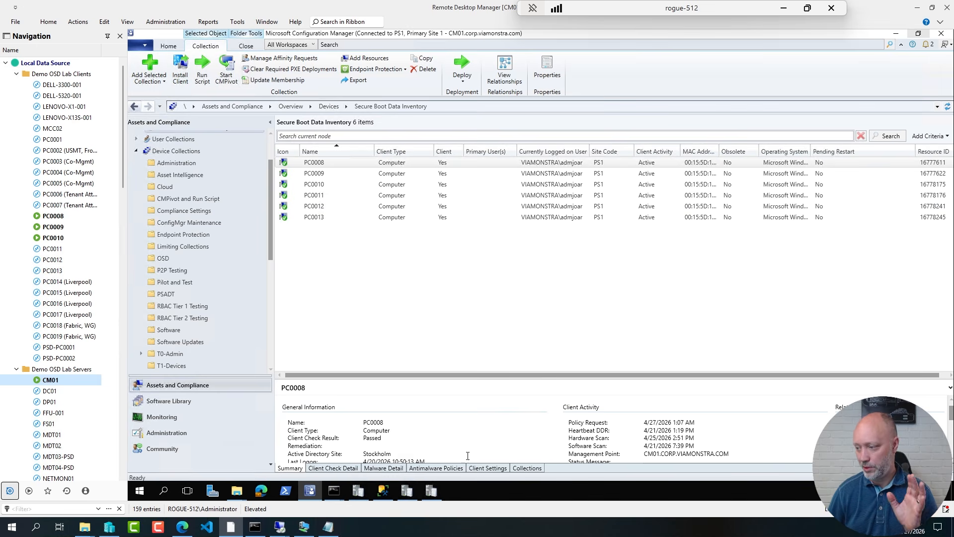
click(431, 494)
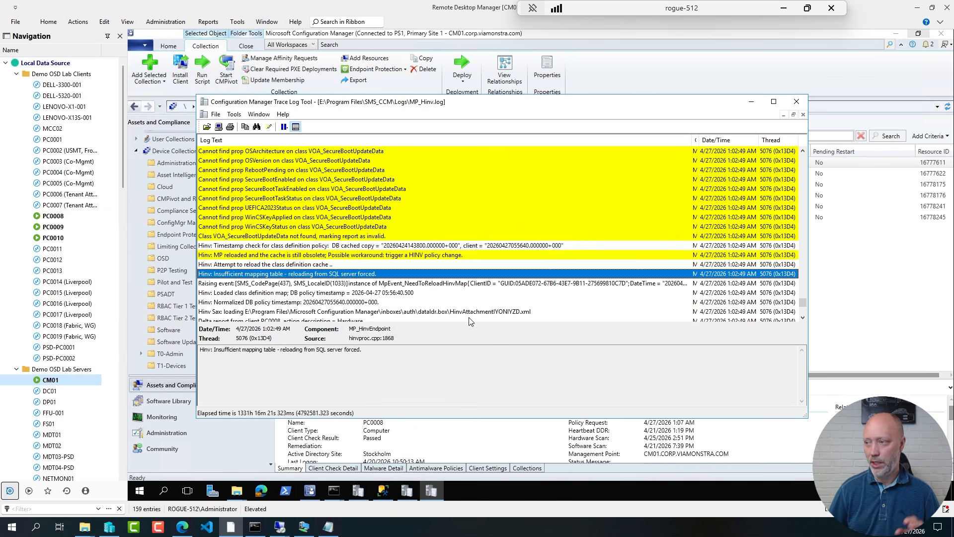
click(349, 218)
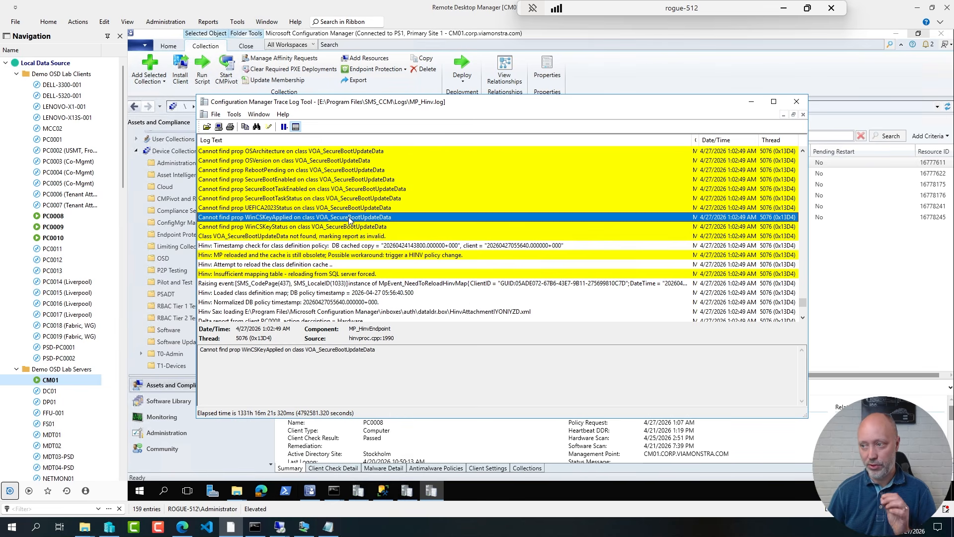
click(350, 275)
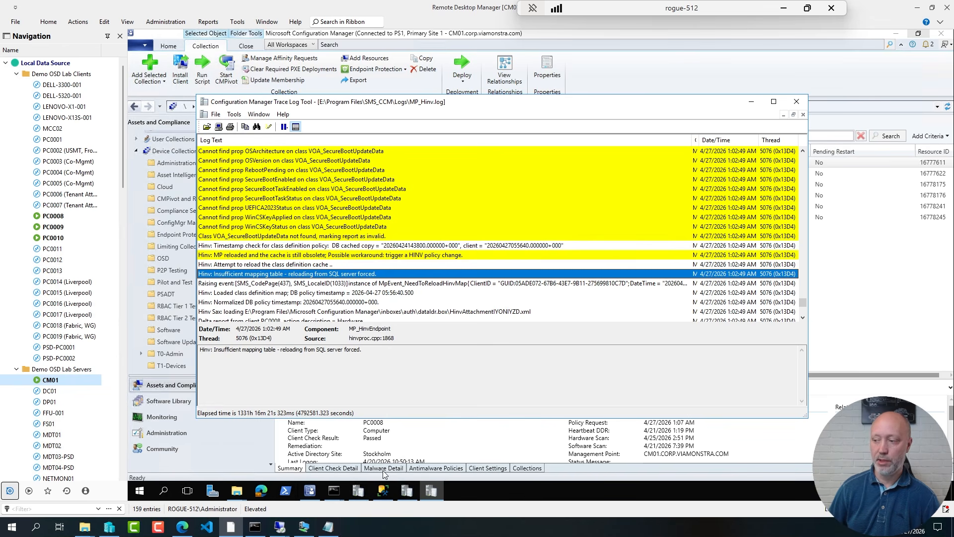
Step: Switch to dataldr.log and examine the completed MIF processing entry for PC0008
click(407, 491)
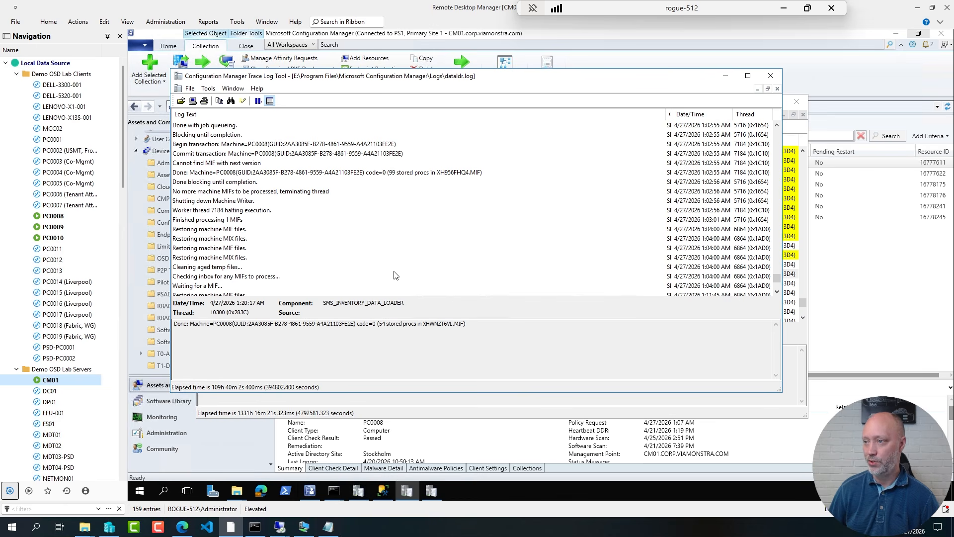
click(281, 174)
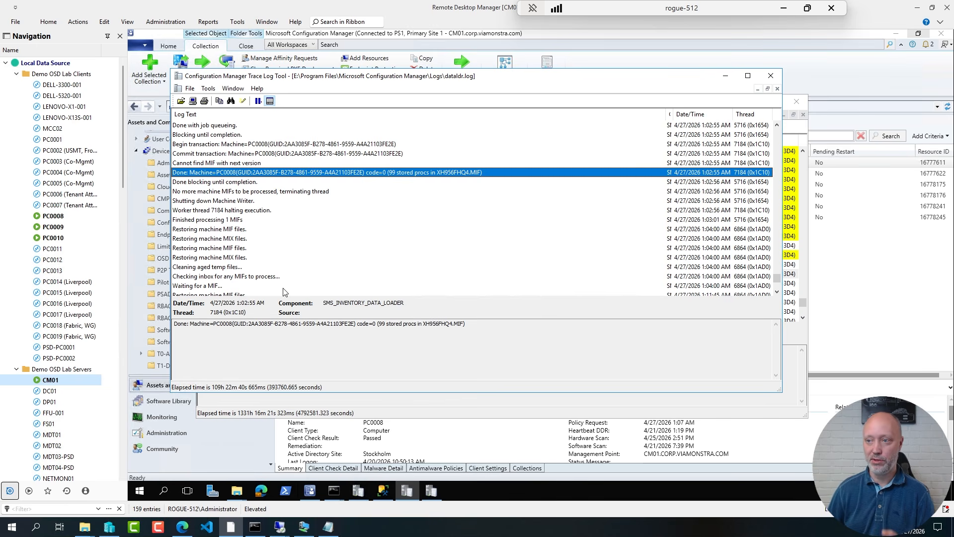
Step: On PC0008, run the entire PowerShell ISE script that removes the InventoryActionStatus entry and triggers hardware inventory, and return to CM01
click(61, 217)
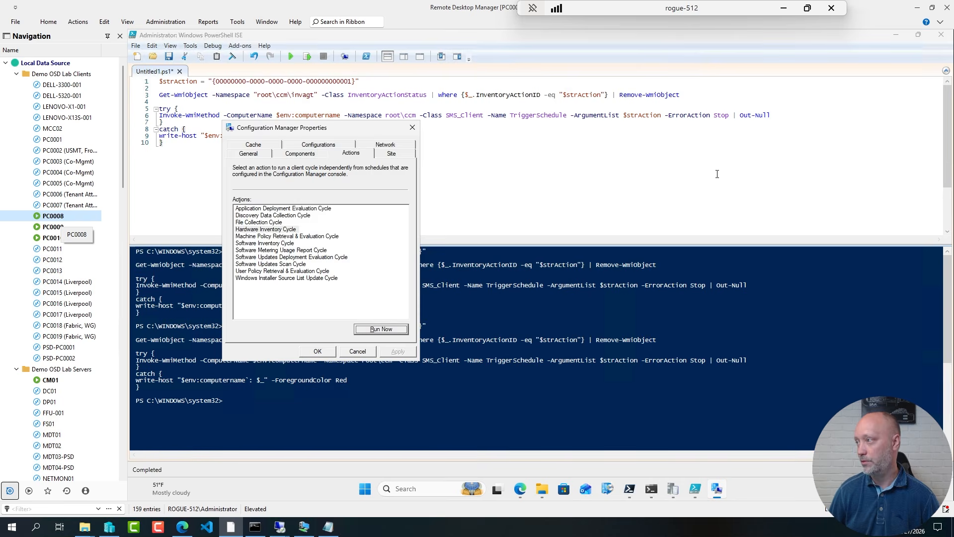
click(717, 174)
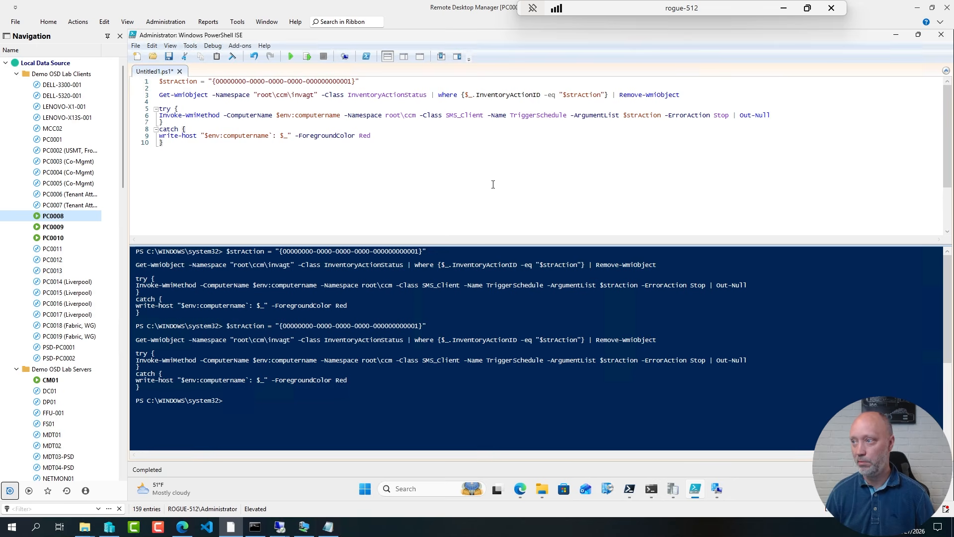
key(ctrl+a)
key(F8)
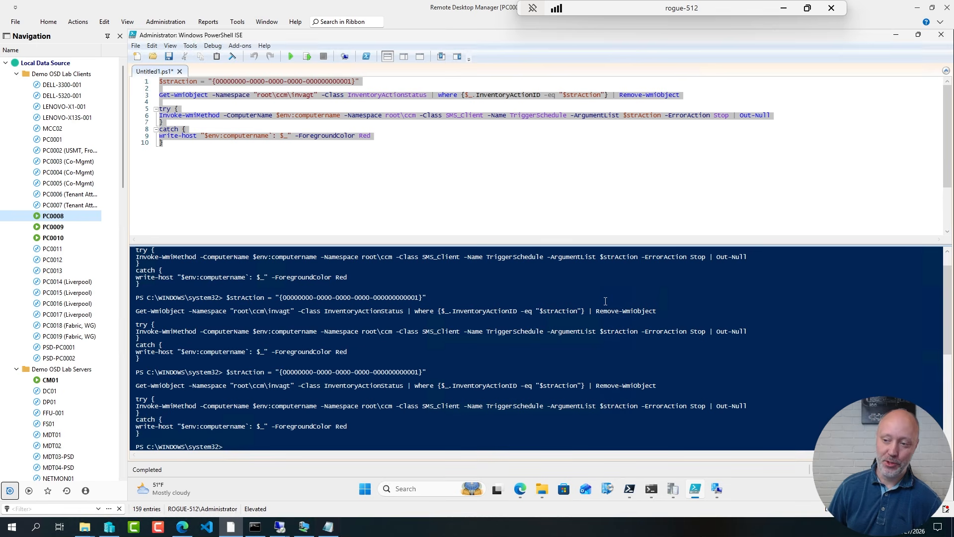
click(50, 380)
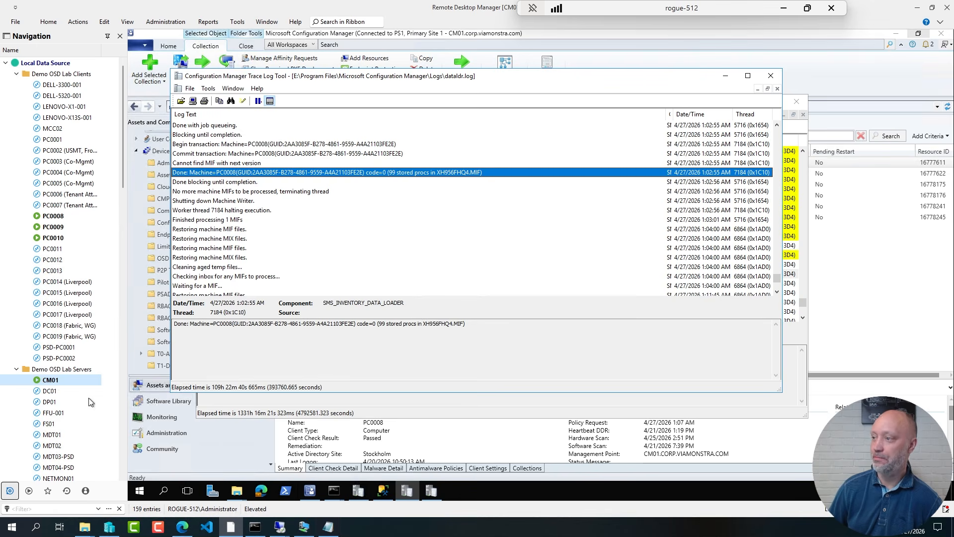
Step: Close the log window and send a Download Computer Policy notification to the Secure Boot Data Inventory collection under Compliance Settings
click(805, 68)
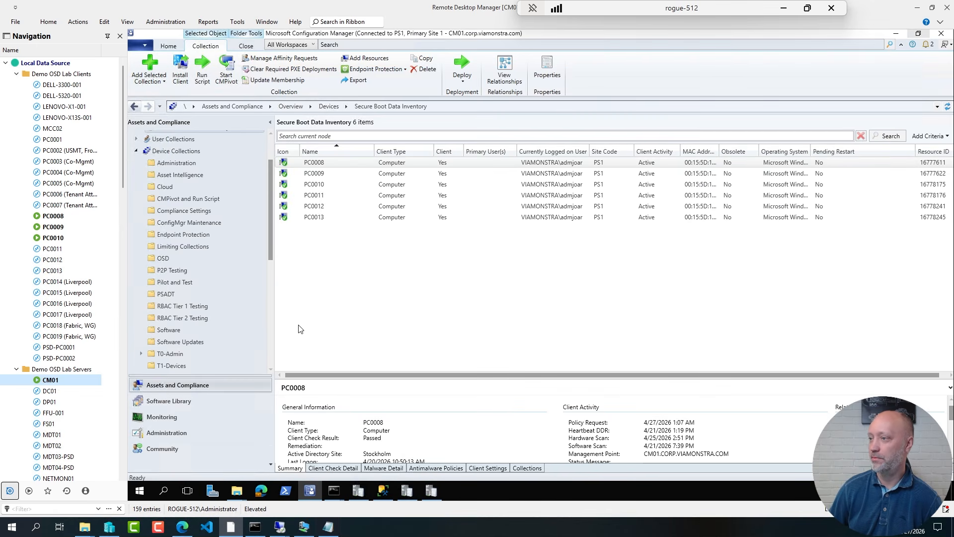
click(185, 208)
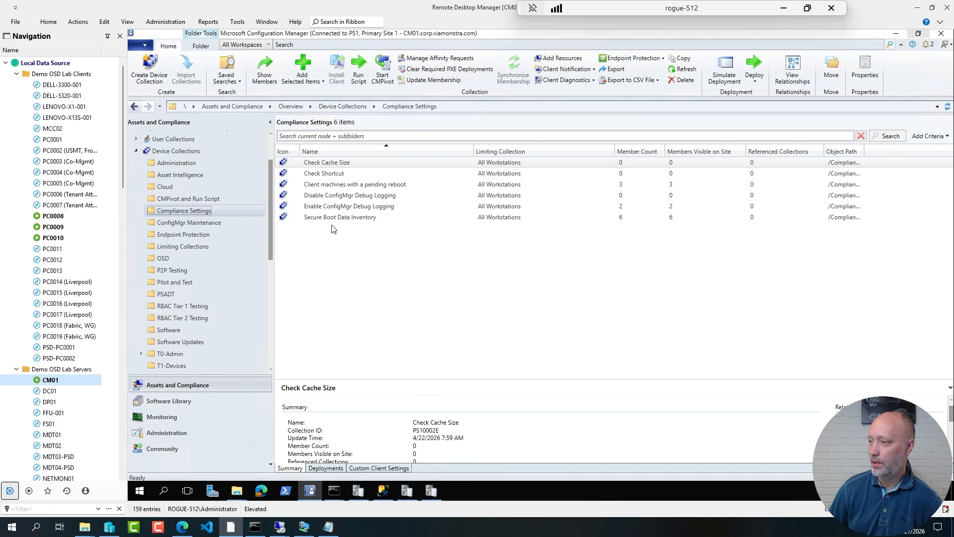
right_click(332, 221)
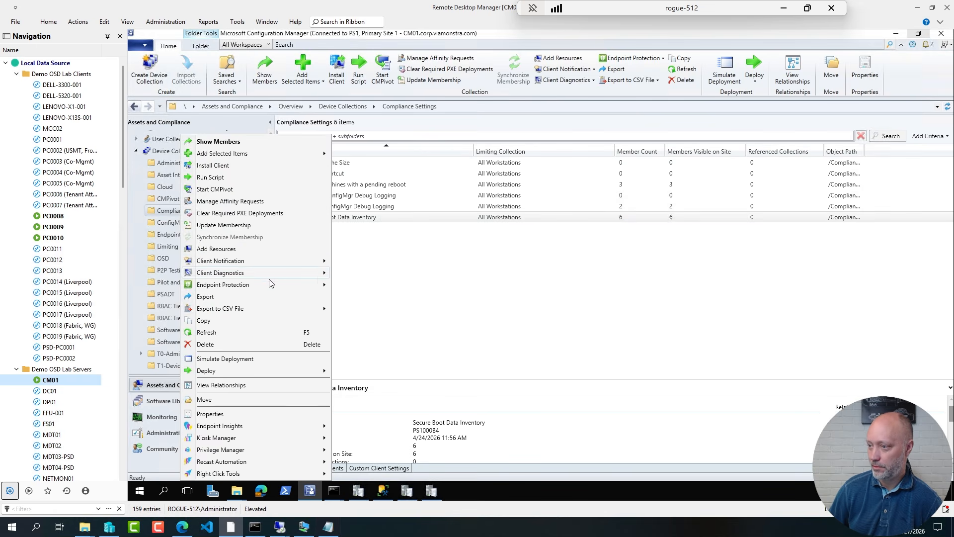
mouse_move(305, 263)
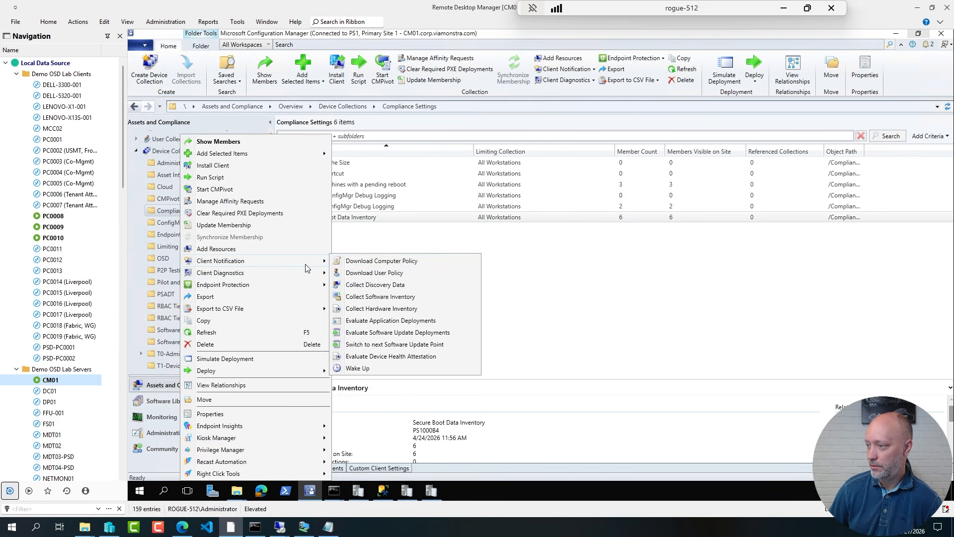
click(389, 262)
click(577, 300)
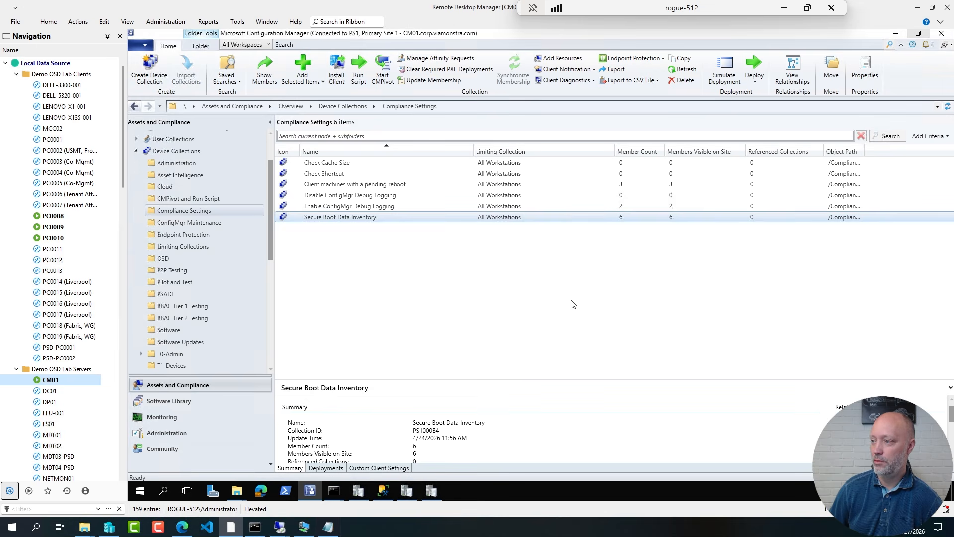
Step: Send a Collect Hardware Inventory notification to all devices in the Secure Boot Data Inventory collection
right_click(328, 220)
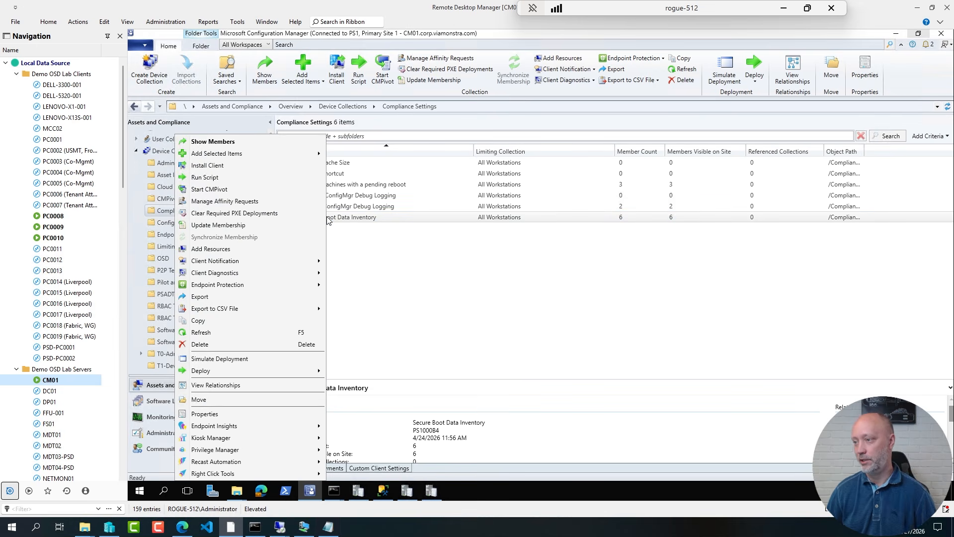
mouse_move(272, 262)
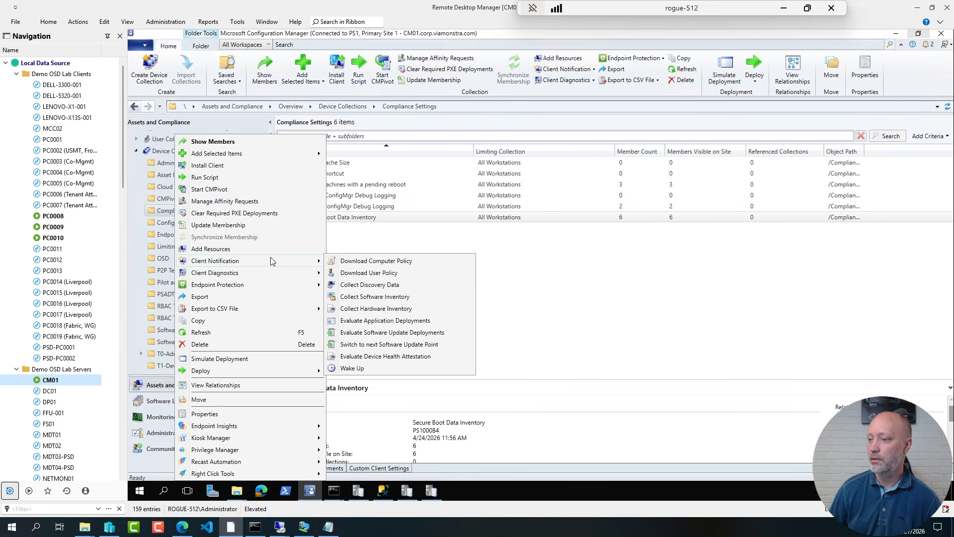
click(389, 309)
click(577, 297)
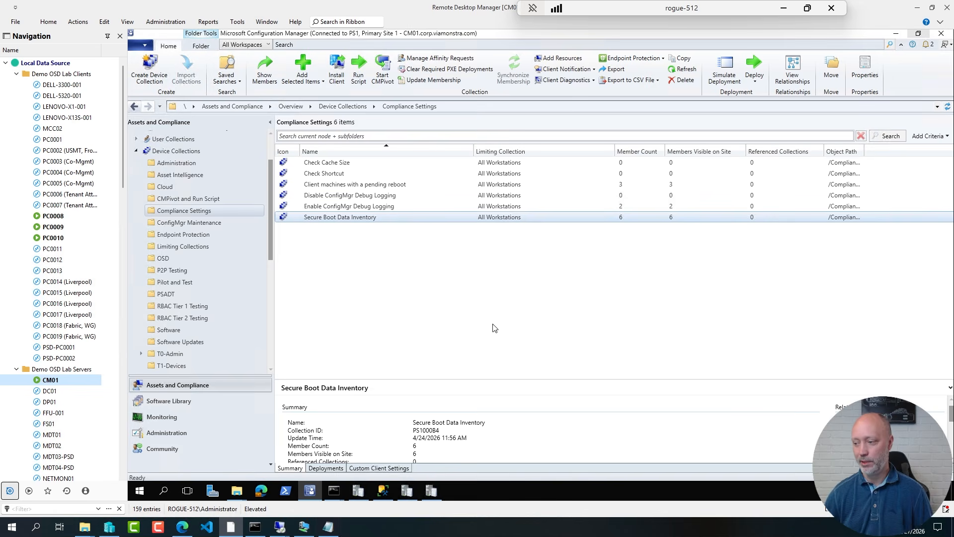
Step: Switch to SQL Server Management Studio and open the Get-SecureBootUpdateData.sql script against the CM_PS1 database
click(384, 493)
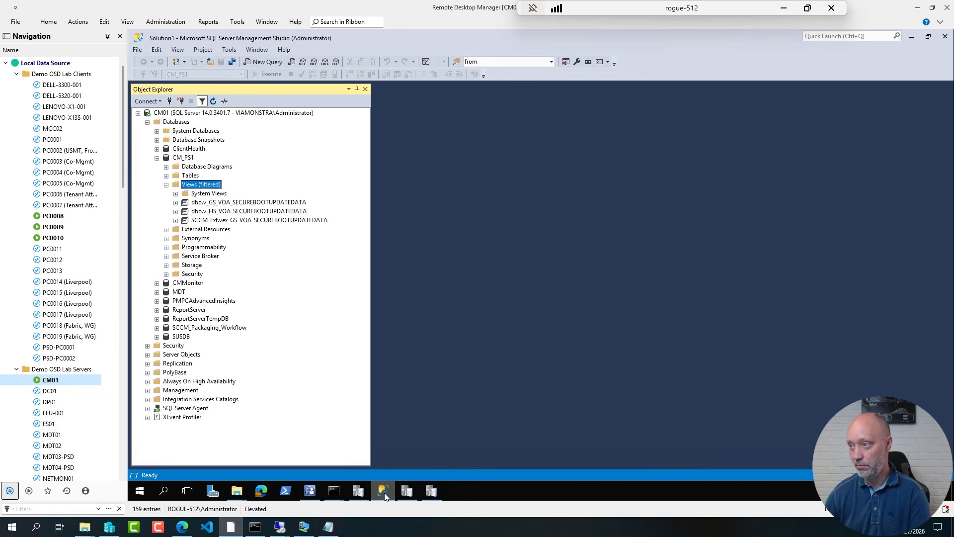
key(BackSpace)
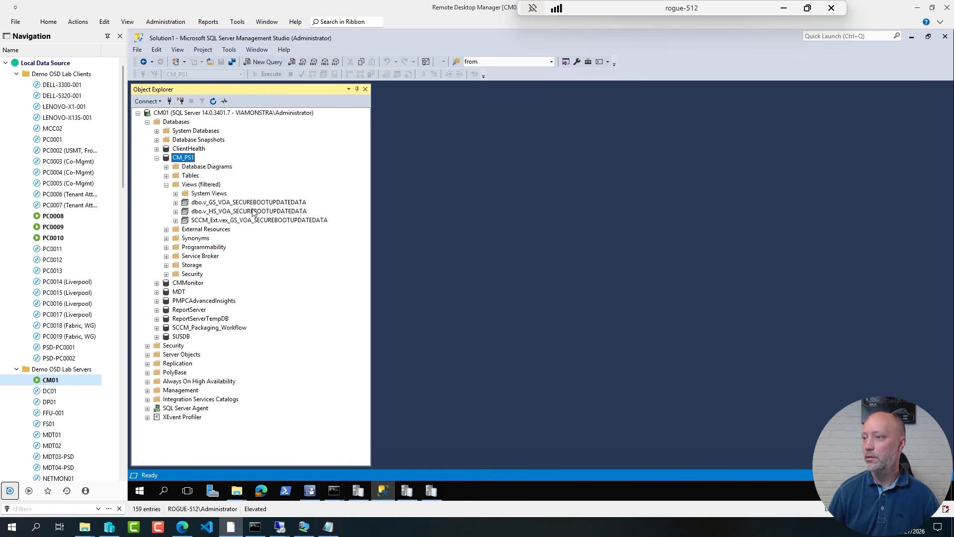
key(ctrl+o)
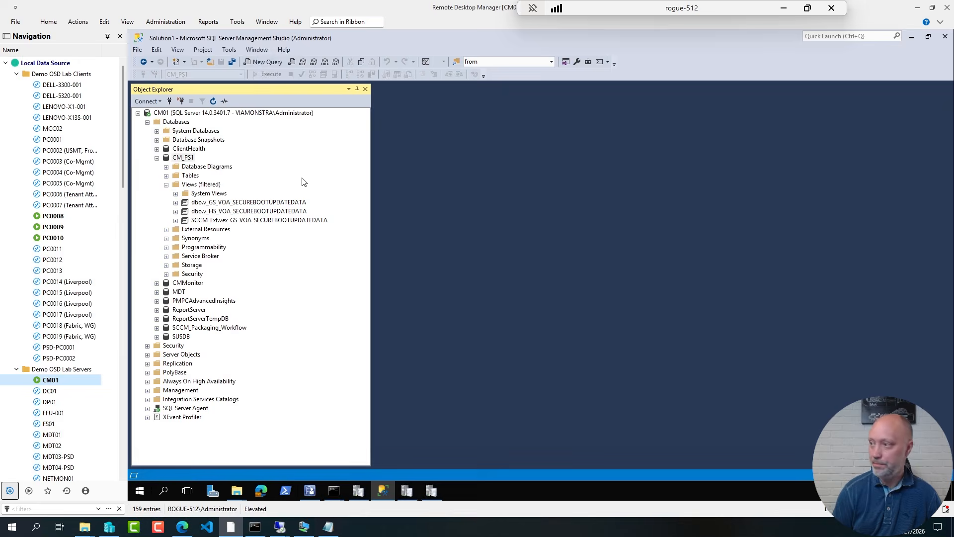
double_click(276, 98)
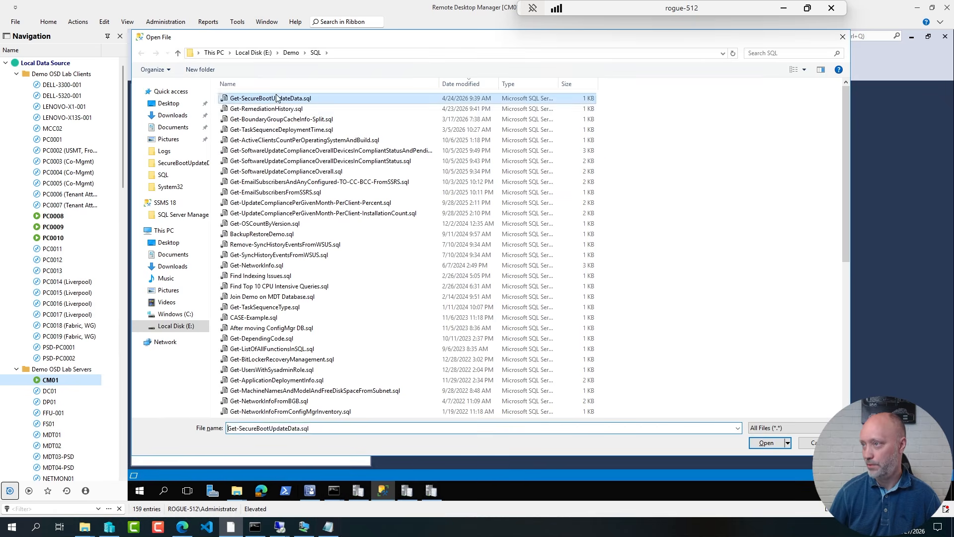
Step: Run only the SELECT * FROM v_GS_VOA_SECUREBOOTUPDATEDATA statement, and run it again once more clients have reported inventory
drag(576, 101, 393, 99)
click(262, 75)
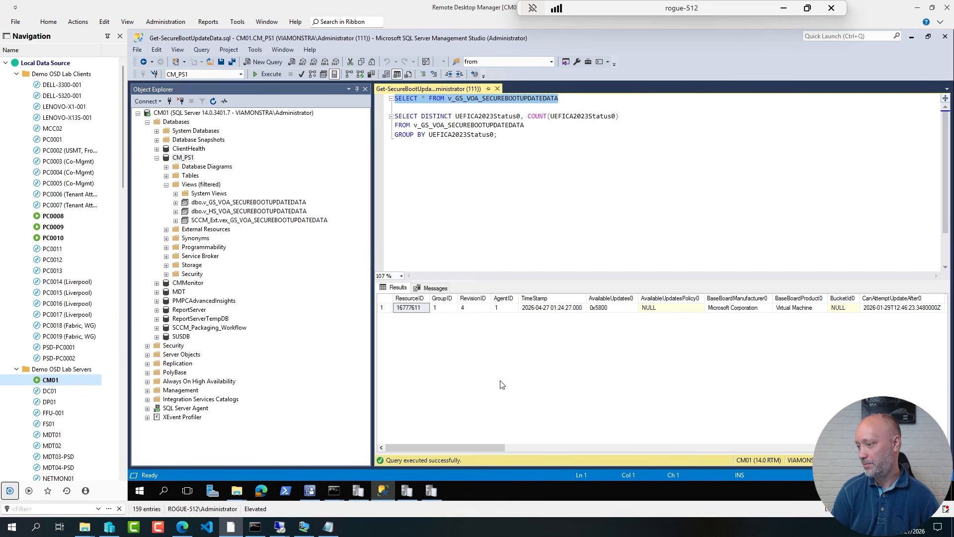
click(267, 76)
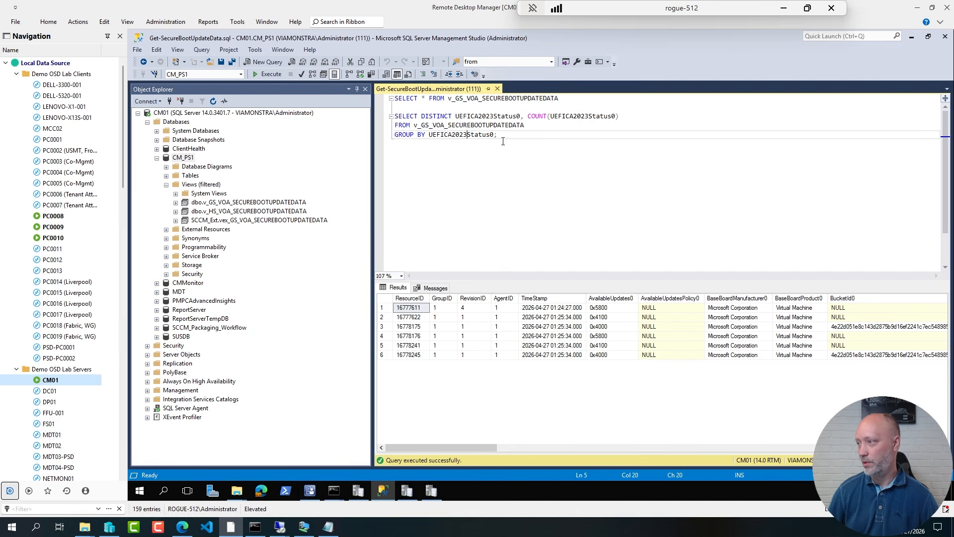
Step: Run only the query counting devices grouped by UEFICA2023Status0 and review the status rows in its results
drag(497, 134, 395, 118)
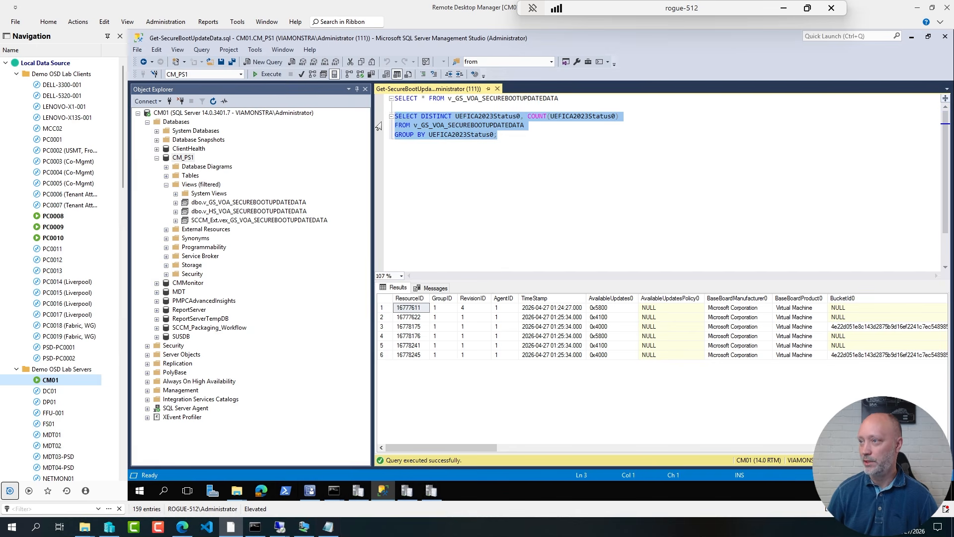
click(267, 73)
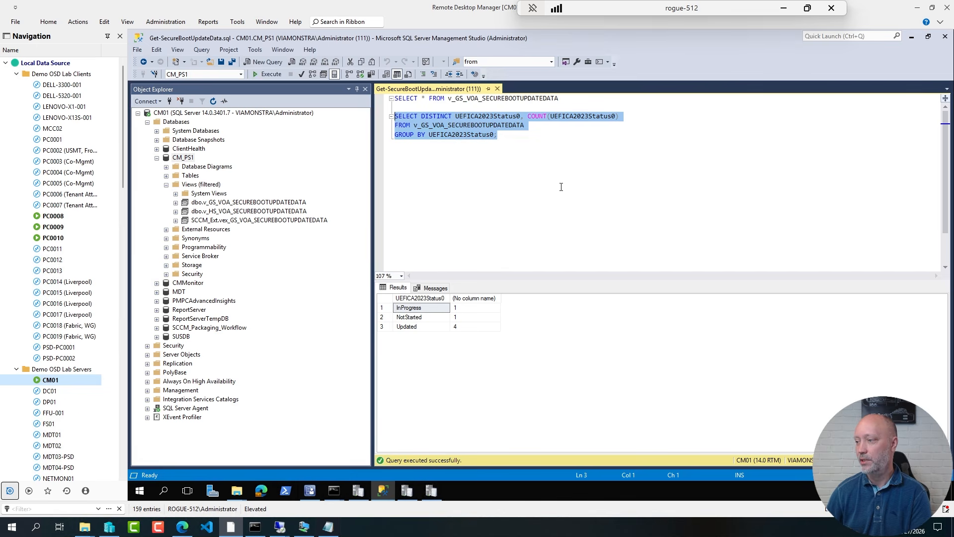
click(419, 328)
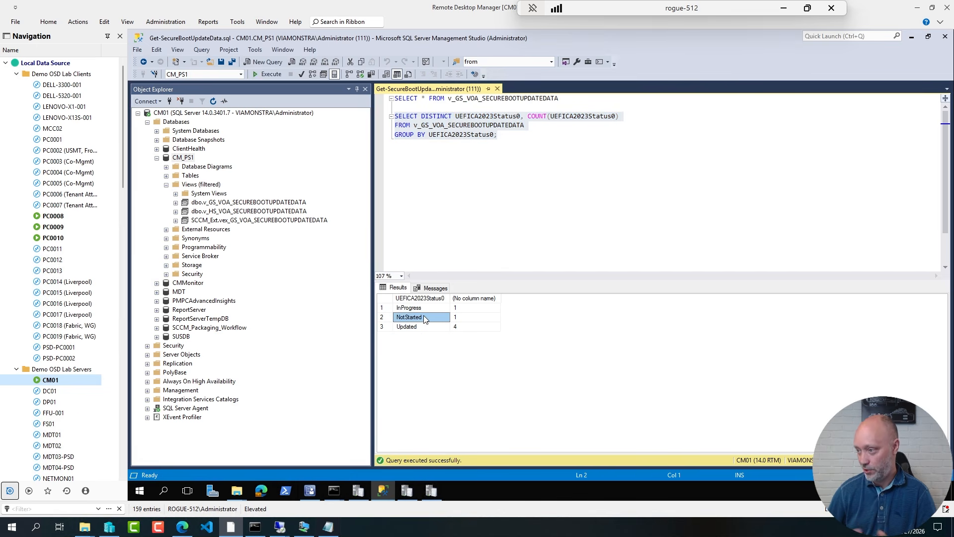
click(428, 307)
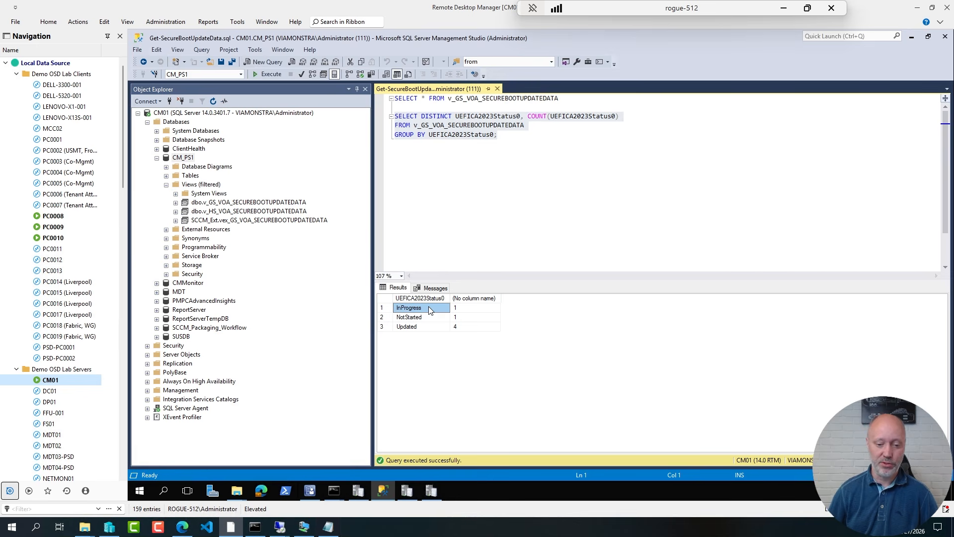